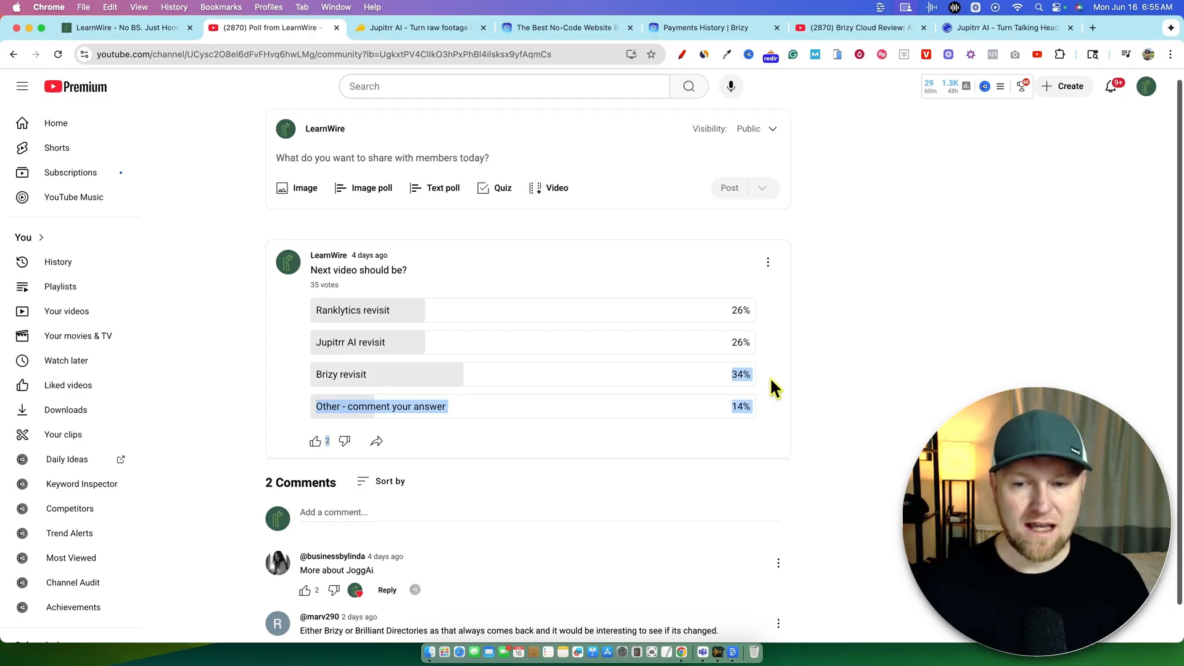
- Switch from the community poll to the AppSumo page for Jupitrr AI and look over its product overview
{"action": "left_click", "coordinate": [693, 262]}
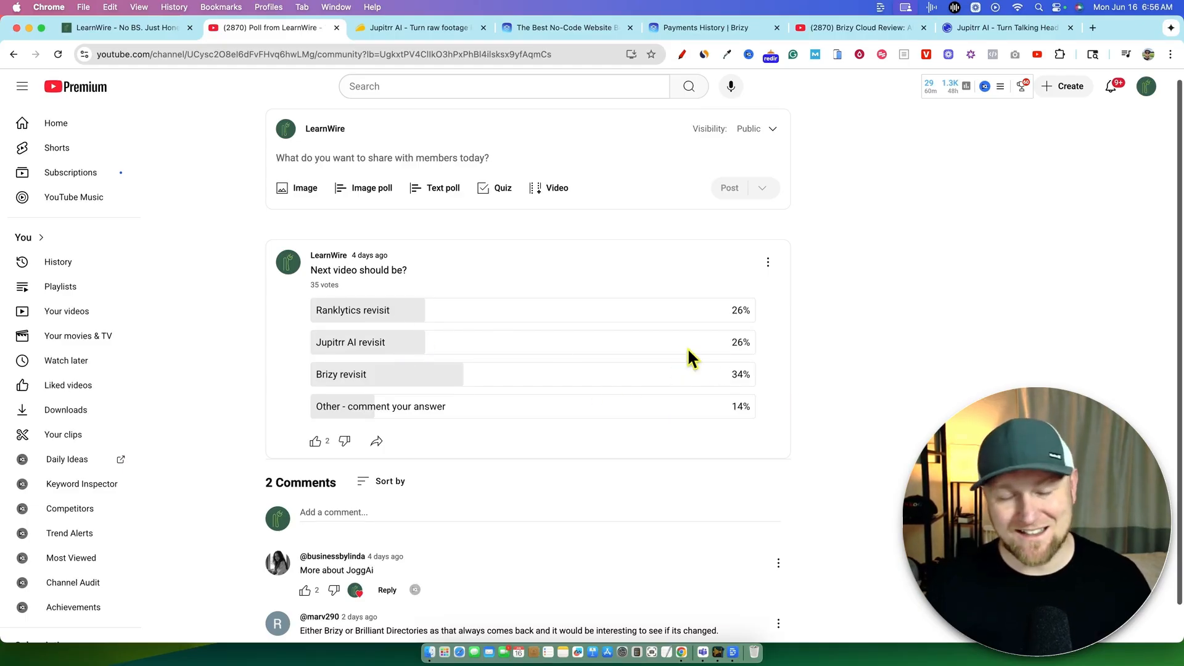
{"action": "left_click", "coordinate": [430, 29]}
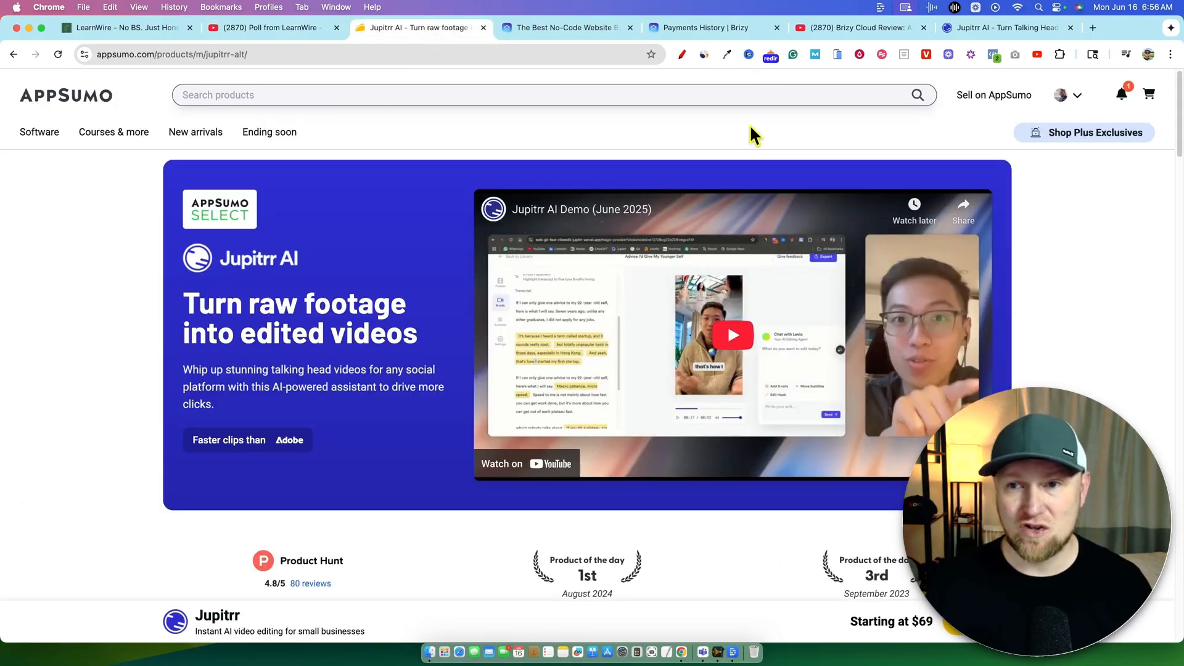
{"action": "scroll", "coordinate": [527, 440], "scroll_direction": "down", "scroll_amount": 1}
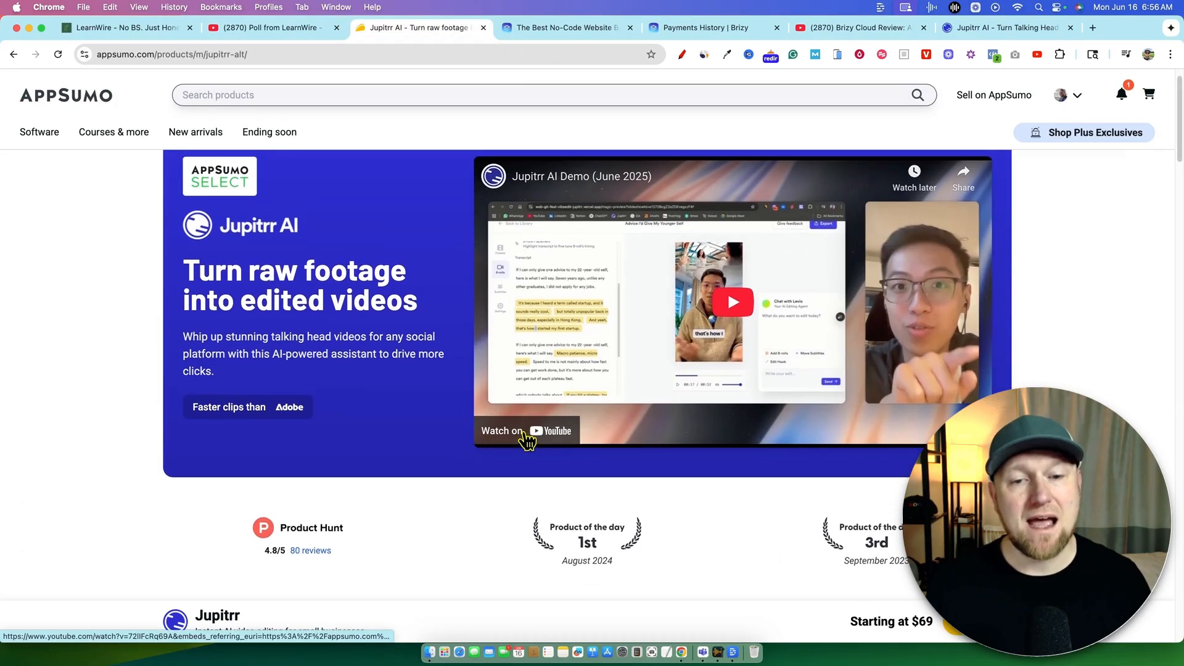
{"action": "scroll", "coordinate": [527, 439], "scroll_direction": "down", "scroll_amount": 2}
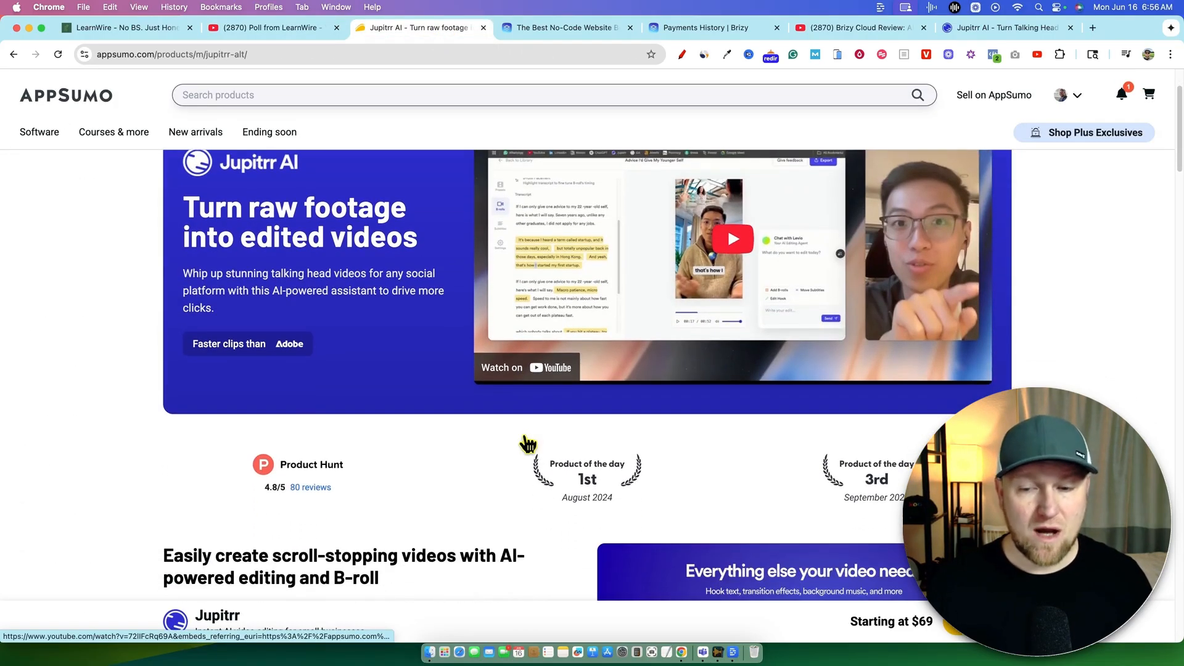
{"action": "scroll", "coordinate": [529, 438], "scroll_direction": "up", "scroll_amount": 3}
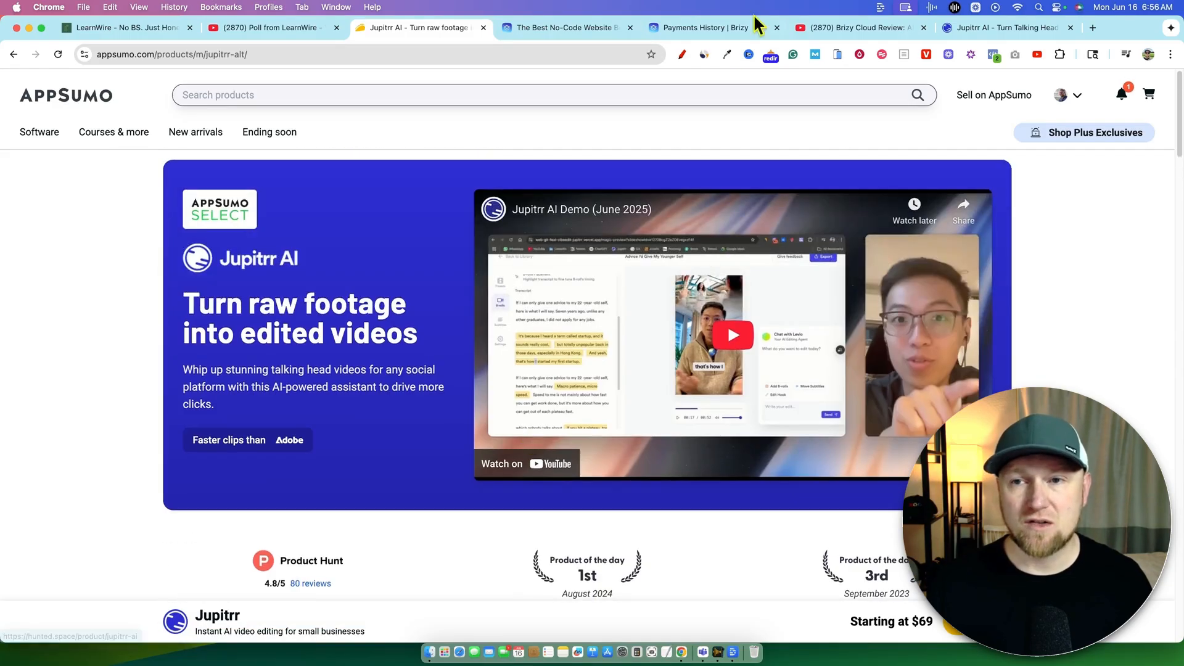
- Look for the earlier Jupitrr review in the YouTube results for "learnwire jupitrr", and return to the AppSumo listing's feature overview
{"action": "left_click", "coordinate": [845, 26]}
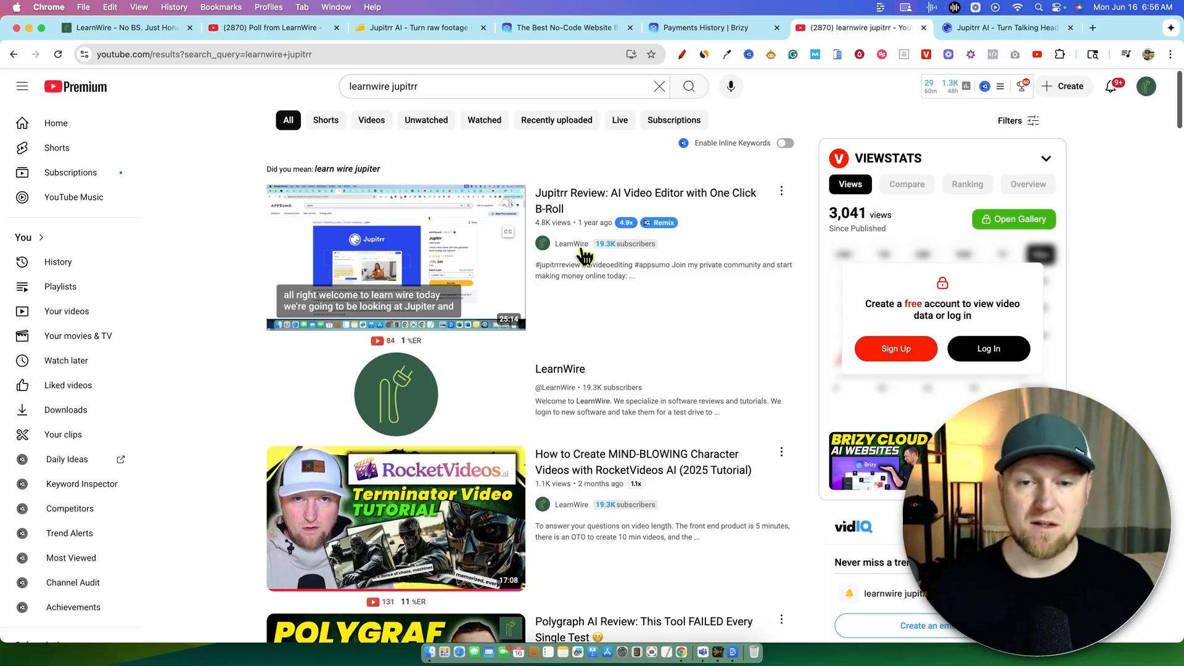
{"action": "left_click", "coordinate": [441, 32]}
{"action": "scroll", "coordinate": [579, 345], "scroll_direction": "down", "scroll_amount": 10}
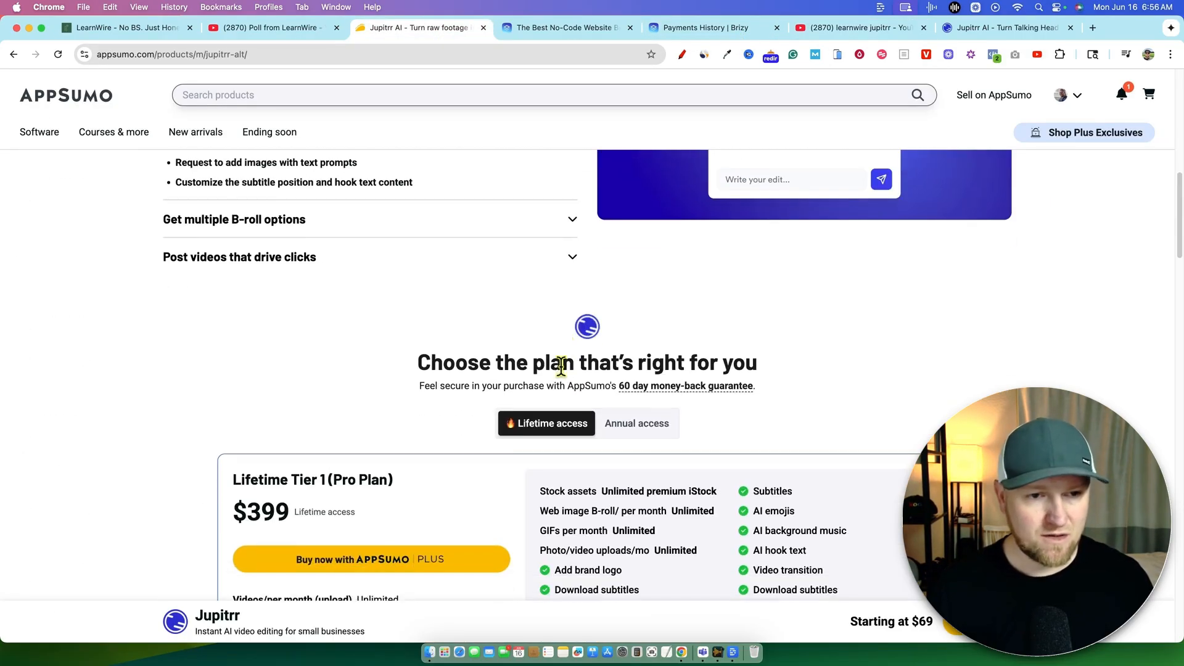
{"action": "scroll", "coordinate": [623, 357], "scroll_direction": "up", "scroll_amount": 4}
{"action": "scroll", "coordinate": [626, 357], "scroll_direction": "up", "scroll_amount": 4}
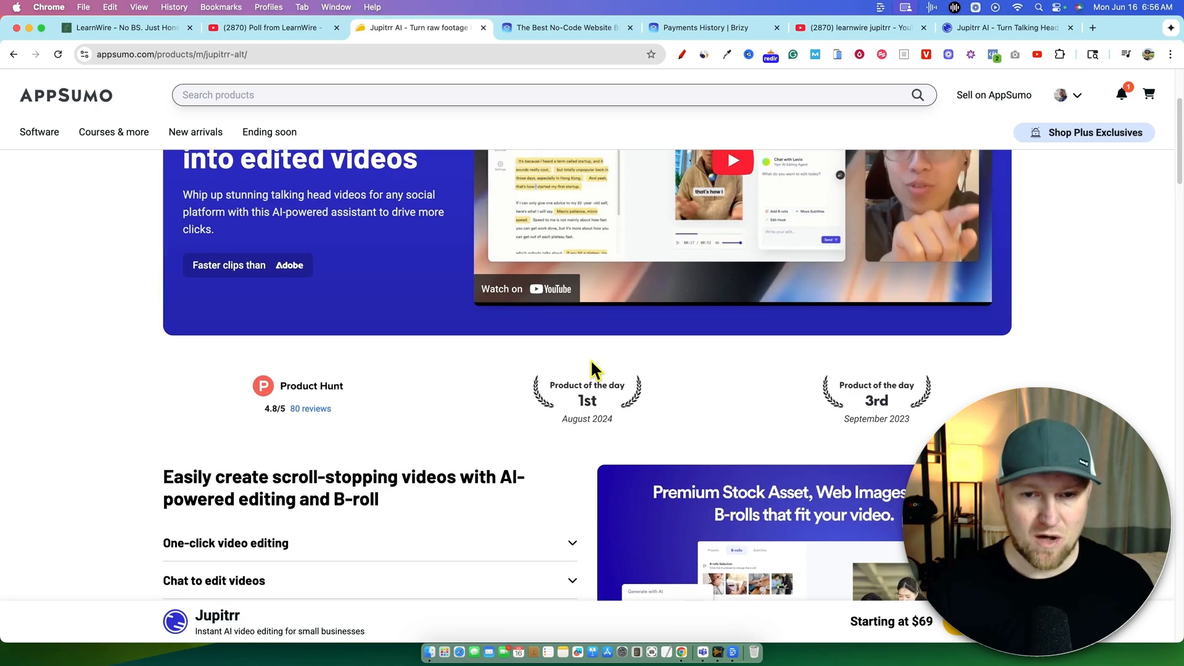
{"action": "scroll", "coordinate": [590, 364], "scroll_direction": "down", "scroll_amount": 5}
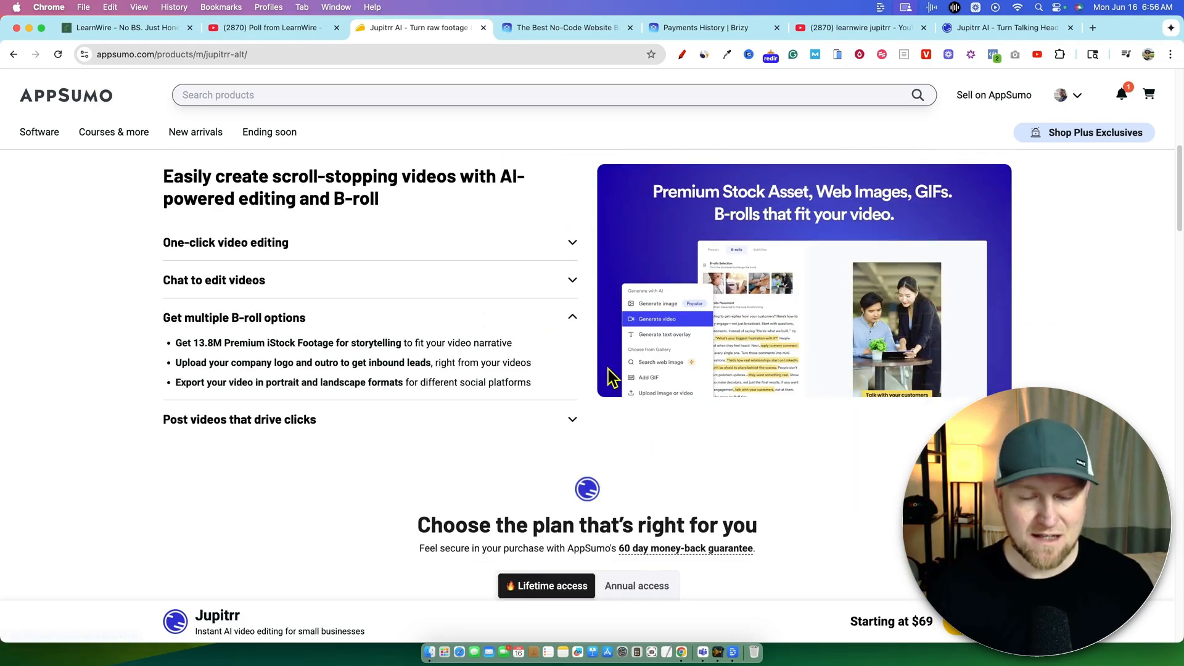
- Examine the price, video limits and included features of the Lifetime Tier 1 (Pro Plan)
{"action": "scroll", "coordinate": [608, 381], "scroll_direction": "down", "scroll_amount": 2}
{"action": "scroll", "coordinate": [666, 464], "scroll_direction": "down", "scroll_amount": 3}
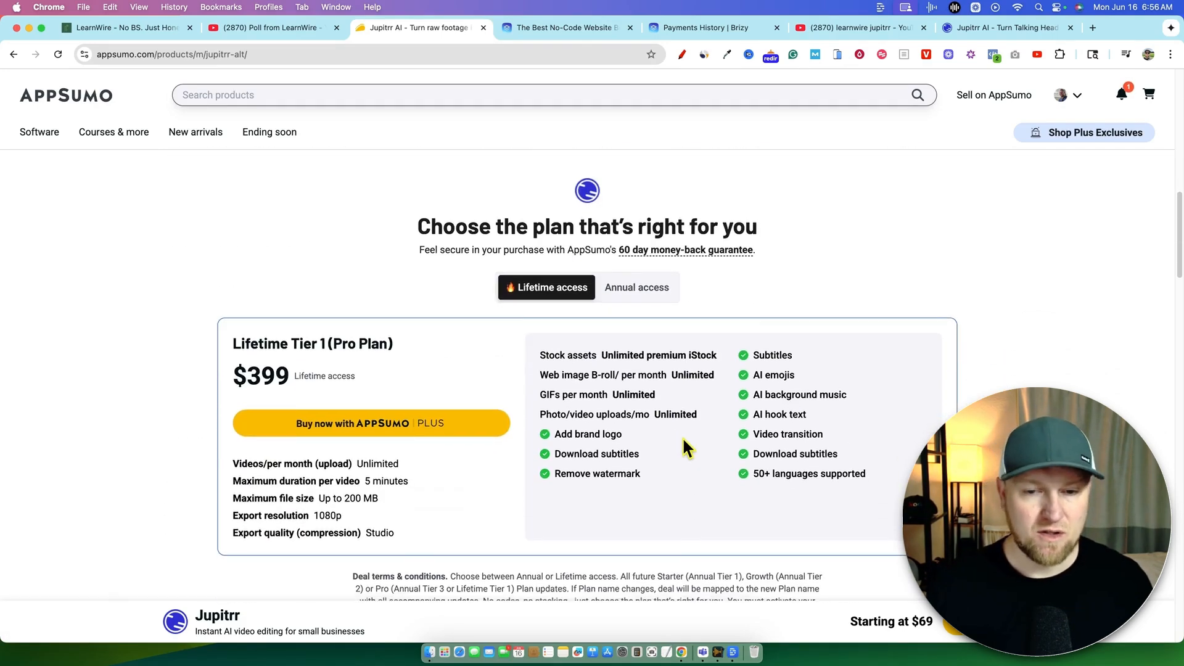
{"action": "scroll", "coordinate": [708, 439], "scroll_direction": "up", "scroll_amount": 1}
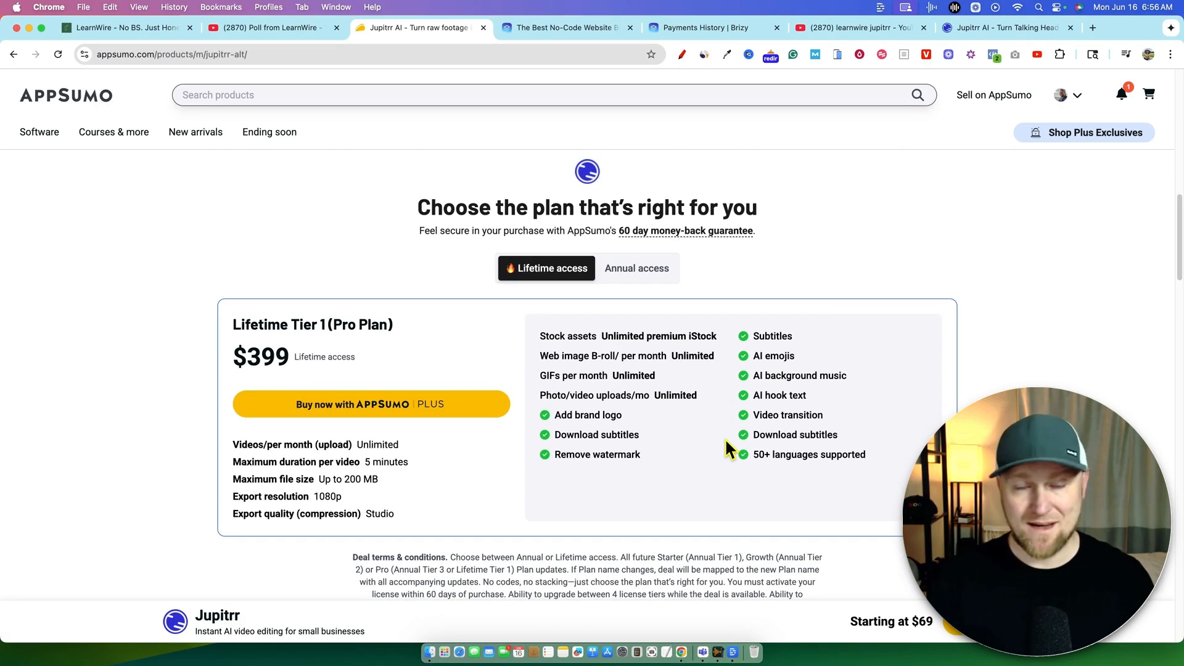
{"action": "scroll", "coordinate": [763, 434], "scroll_direction": "down", "scroll_amount": 1}
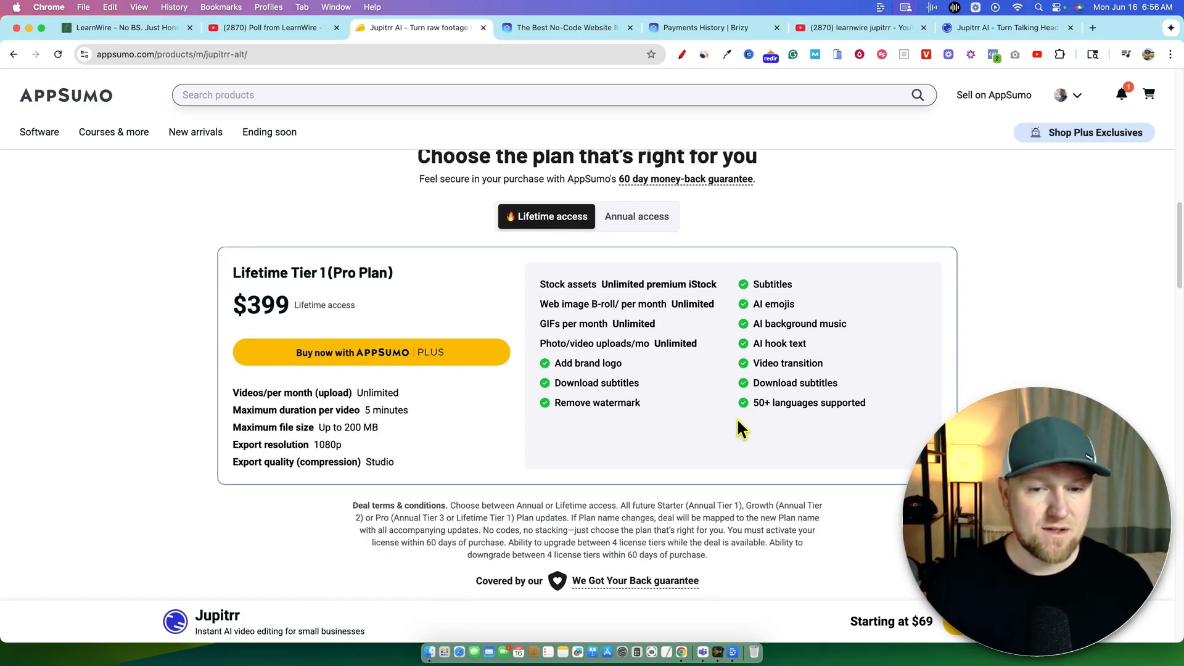
{"action": "scroll", "coordinate": [763, 414], "scroll_direction": "down", "scroll_amount": 1}
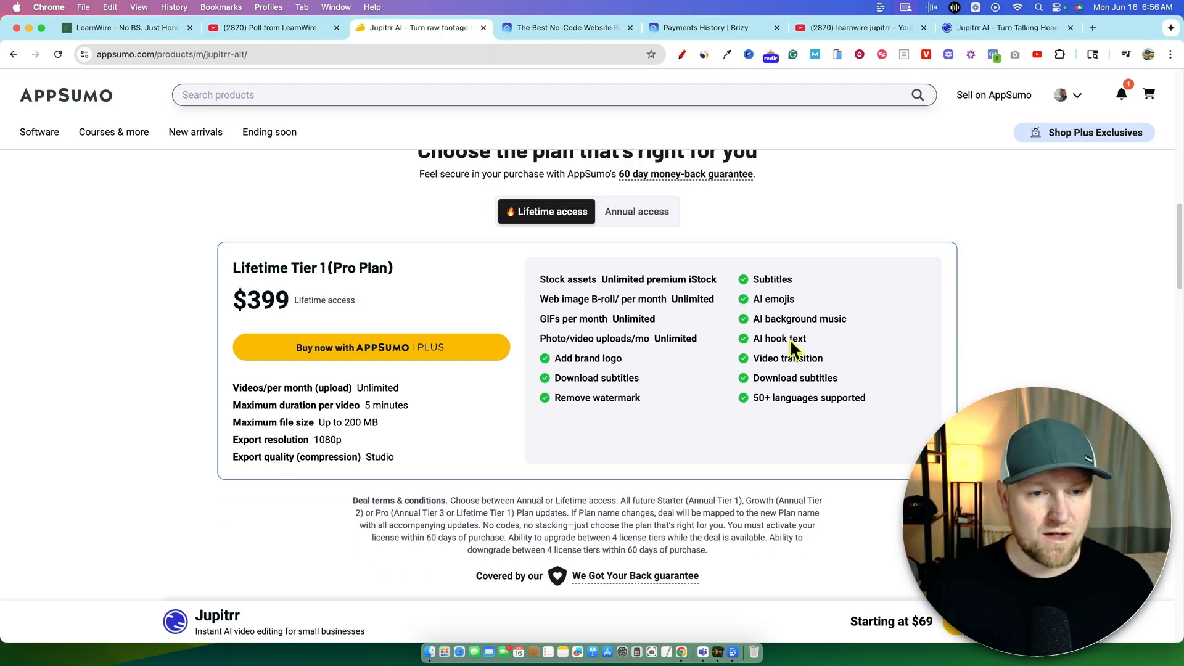
{"action": "scroll", "coordinate": [647, 273], "scroll_direction": "up", "scroll_amount": 1}
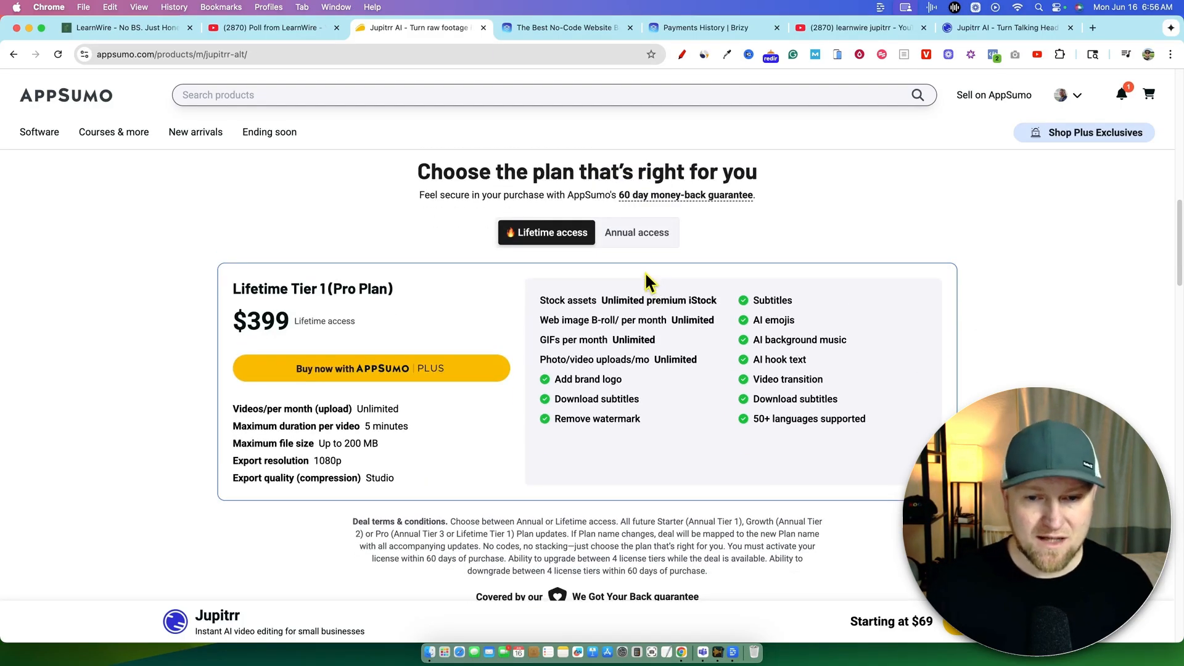
{"action": "scroll", "coordinate": [645, 272], "scroll_direction": "up", "scroll_amount": 1}
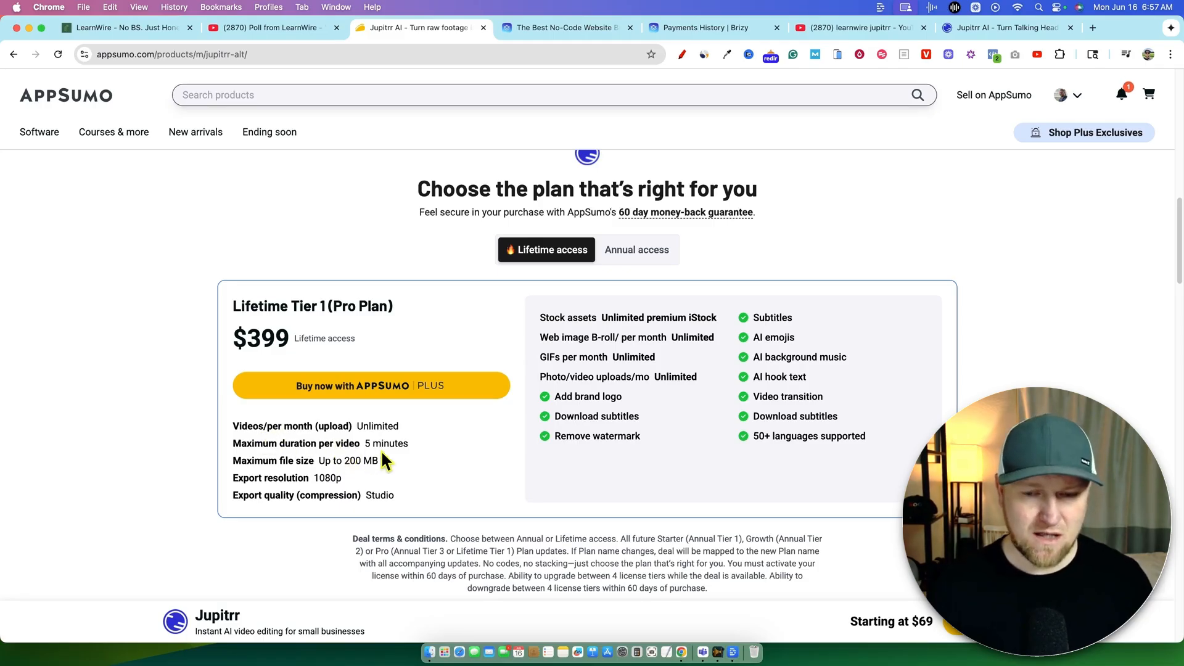
{"action": "scroll", "coordinate": [346, 468], "scroll_direction": "up", "scroll_amount": 1}
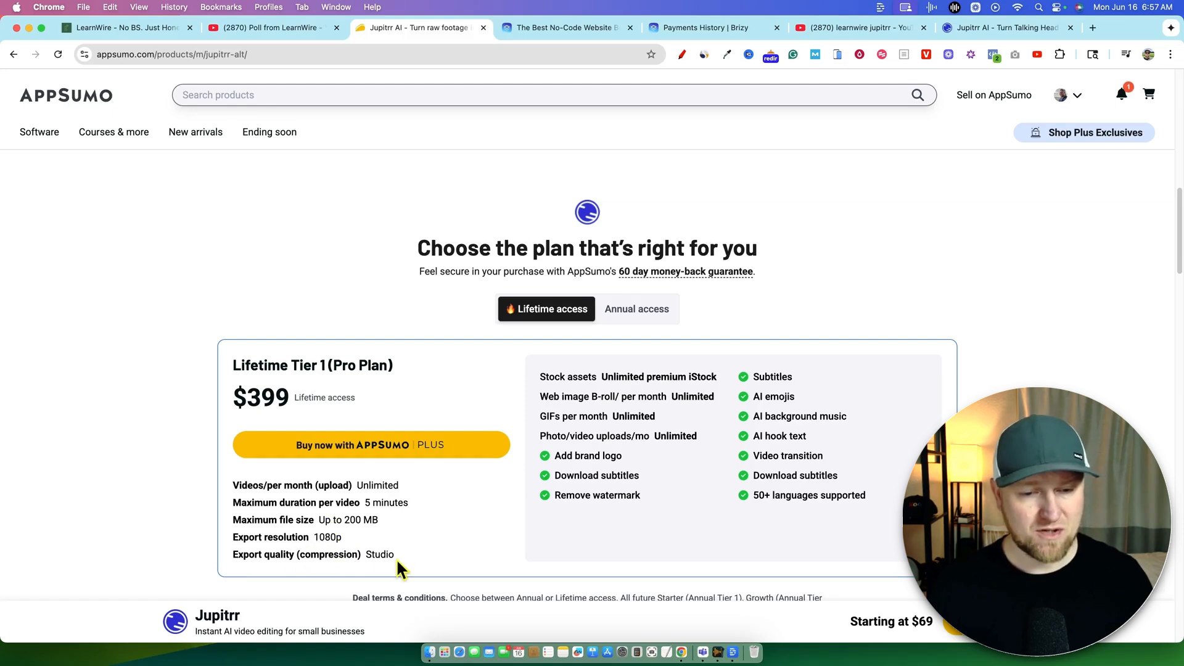
- Look through the deal terms and company information below the lifetime plan, and return to the plan selection
{"action": "scroll", "coordinate": [801, 530], "scroll_direction": "down", "scroll_amount": 8}
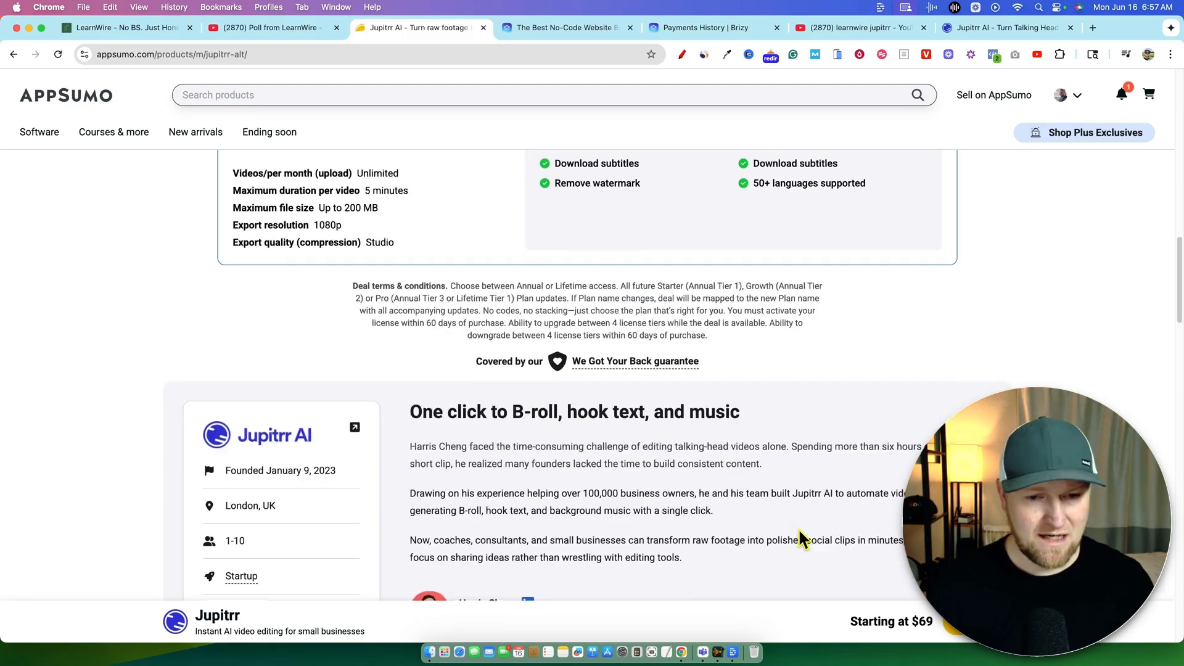
{"action": "scroll", "coordinate": [800, 530], "scroll_direction": "down", "scroll_amount": 9}
{"action": "scroll", "coordinate": [800, 534], "scroll_direction": "up", "scroll_amount": 15}
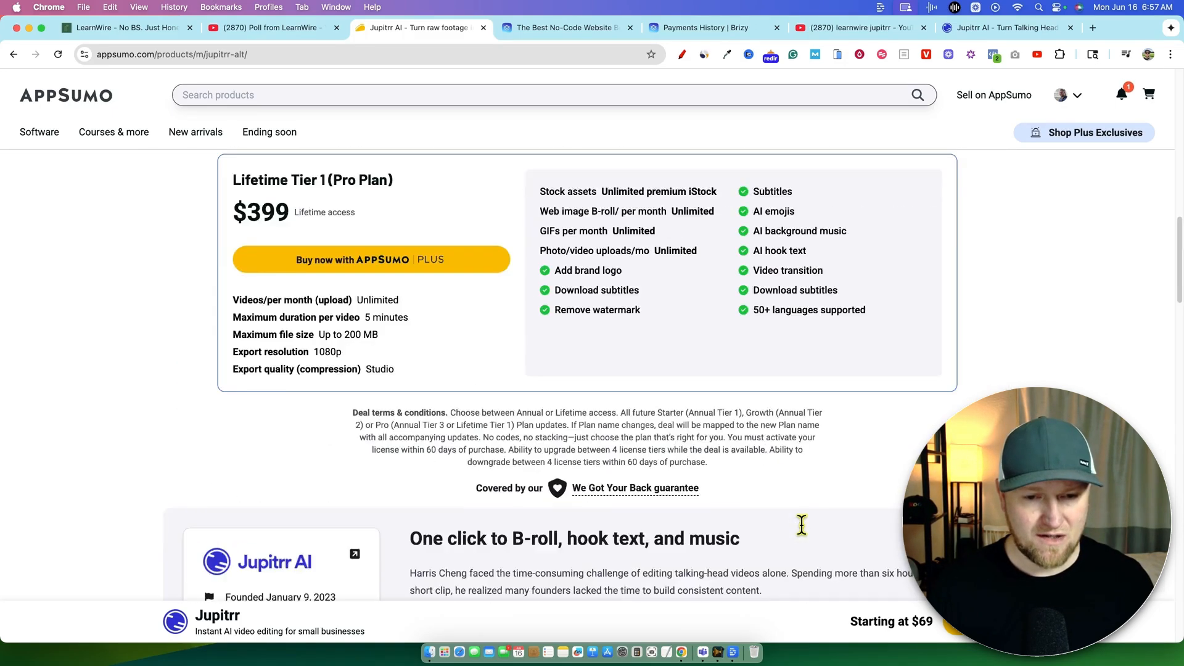
{"action": "scroll", "coordinate": [801, 531], "scroll_direction": "down", "scroll_amount": 1}
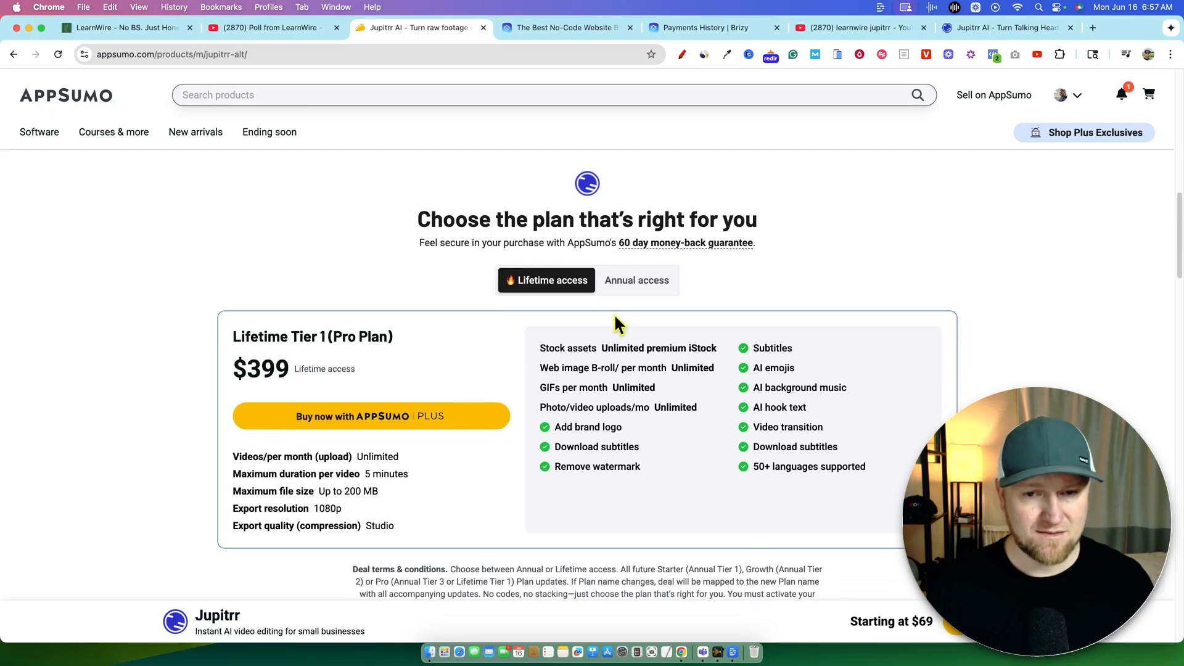
- Switch the plan options to annual access and back to lifetime access, and recheck the lifetime plan's duration, file size and export limits
{"action": "left_click", "coordinate": [622, 282]}
{"action": "left_click", "coordinate": [496, 285]}
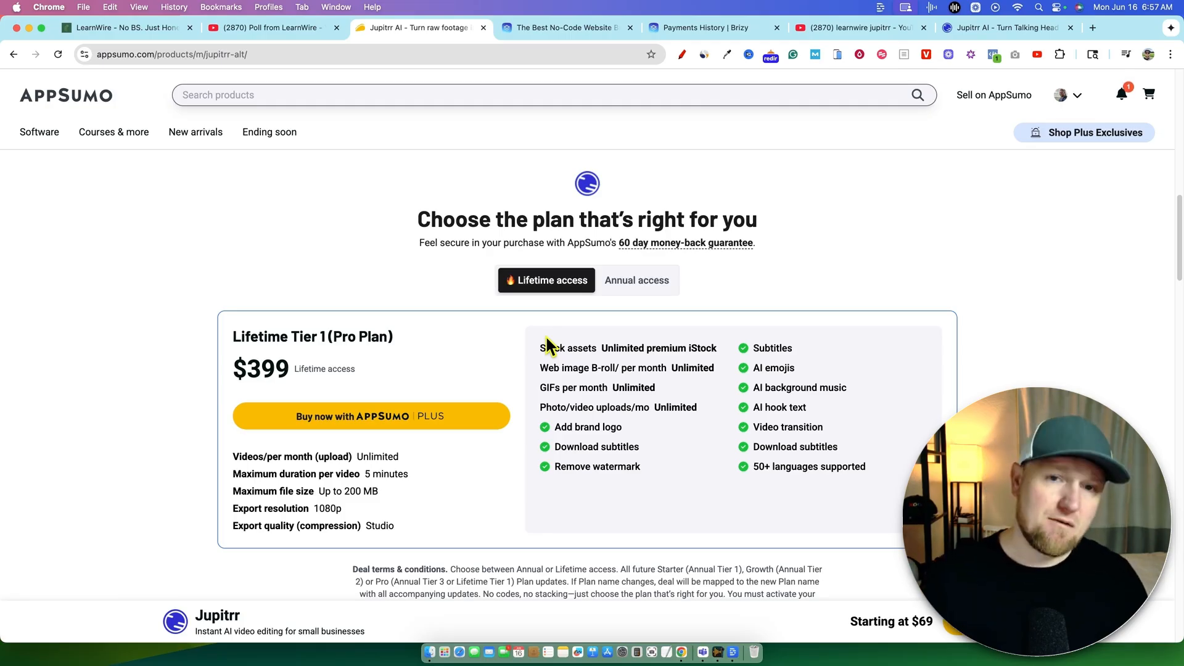
{"action": "scroll", "coordinate": [548, 345], "scroll_direction": "up", "scroll_amount": 1}
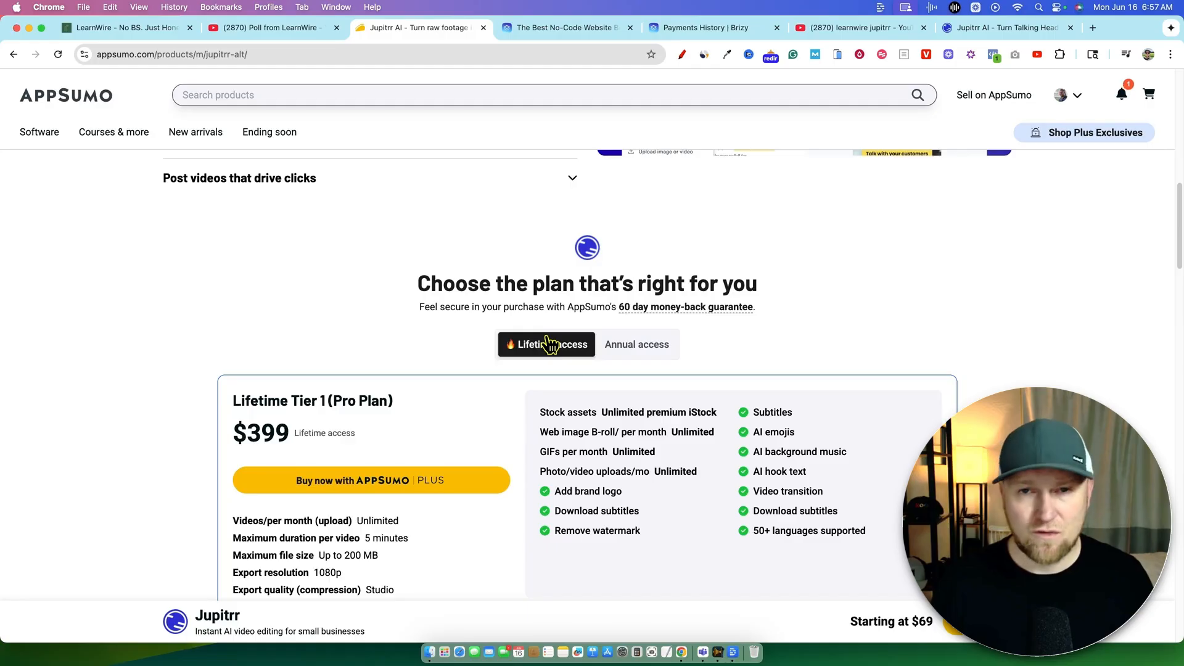
{"action": "scroll", "coordinate": [842, 320], "scroll_direction": "down", "scroll_amount": 1}
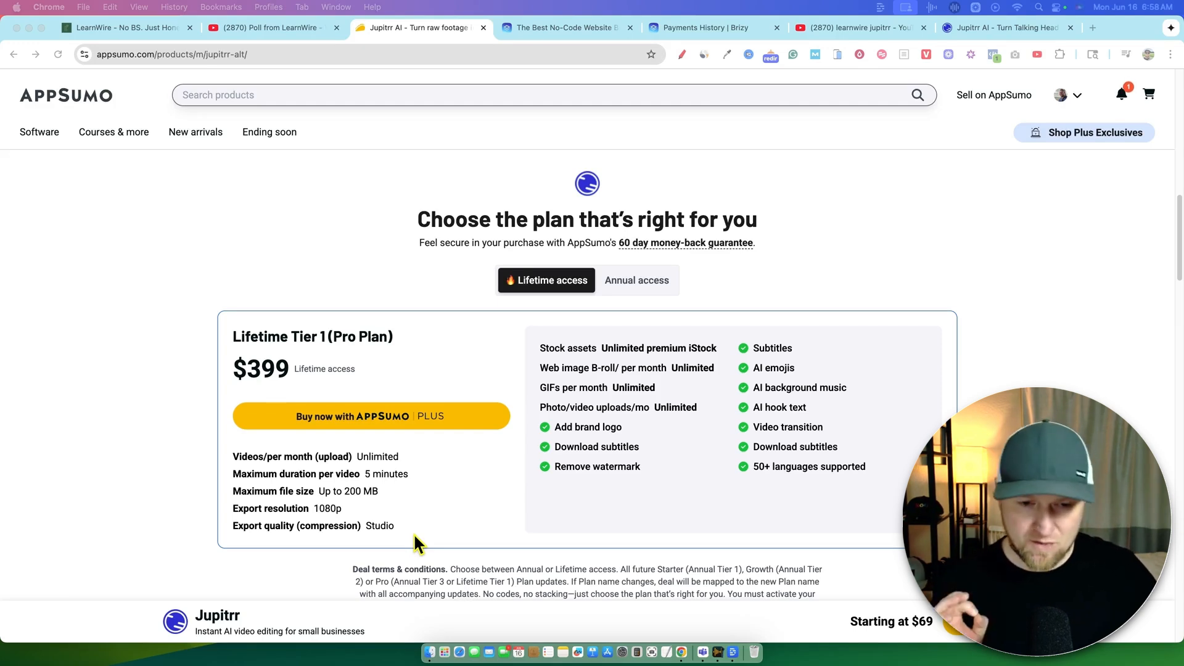
{"action": "scroll", "coordinate": [415, 538], "scroll_direction": "up", "scroll_amount": 1}
{"action": "scroll", "coordinate": [415, 538], "scroll_direction": "up", "scroll_amount": 1}
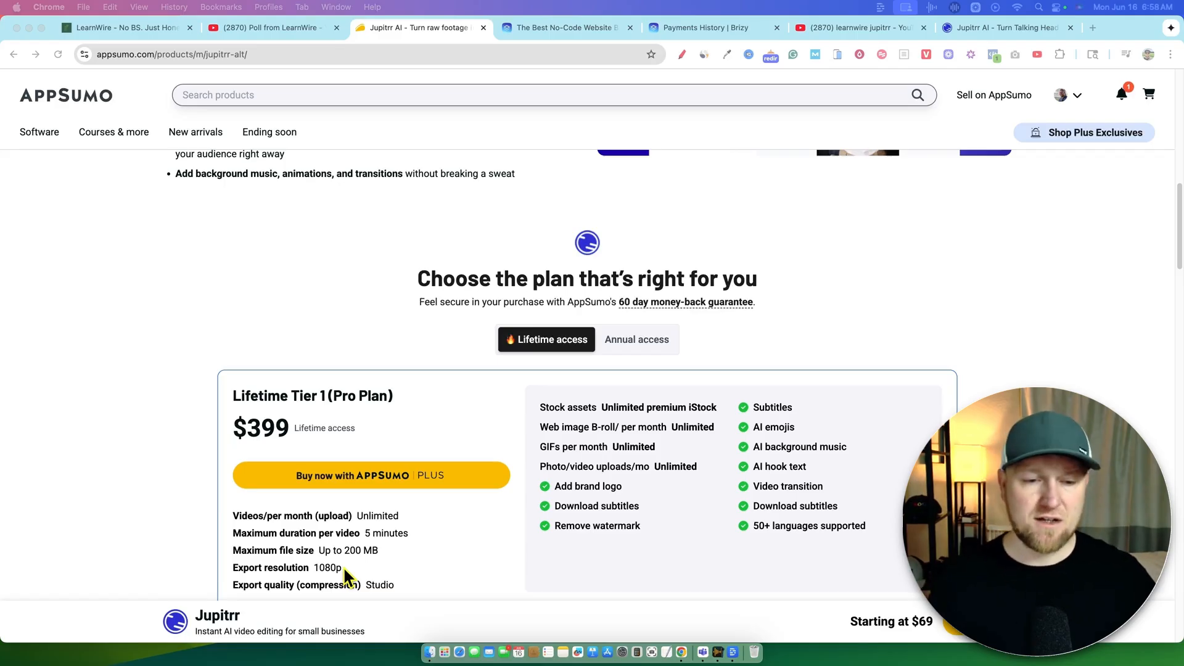
{"action": "scroll", "coordinate": [343, 569], "scroll_direction": "down", "scroll_amount": 2}
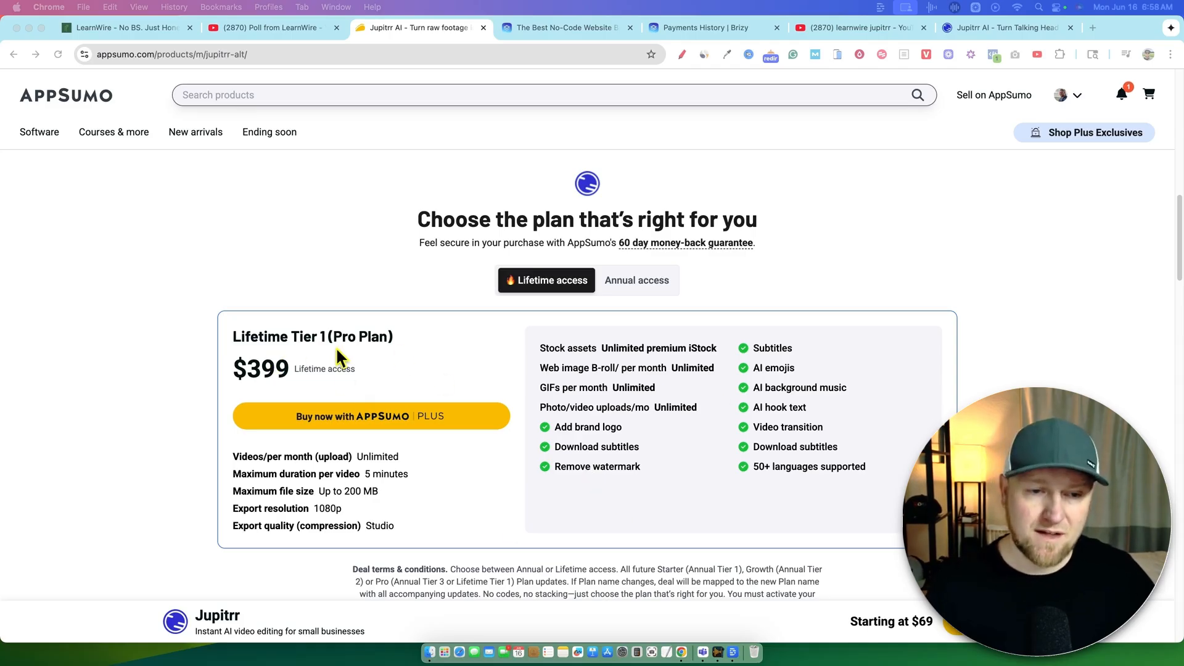
- Show the annual access plans and compare the limits and included features of the Starter, Growth and Pro tiers
{"action": "left_click", "coordinate": [636, 280]}
{"action": "scroll", "coordinate": [607, 412], "scroll_direction": "down", "scroll_amount": 2}
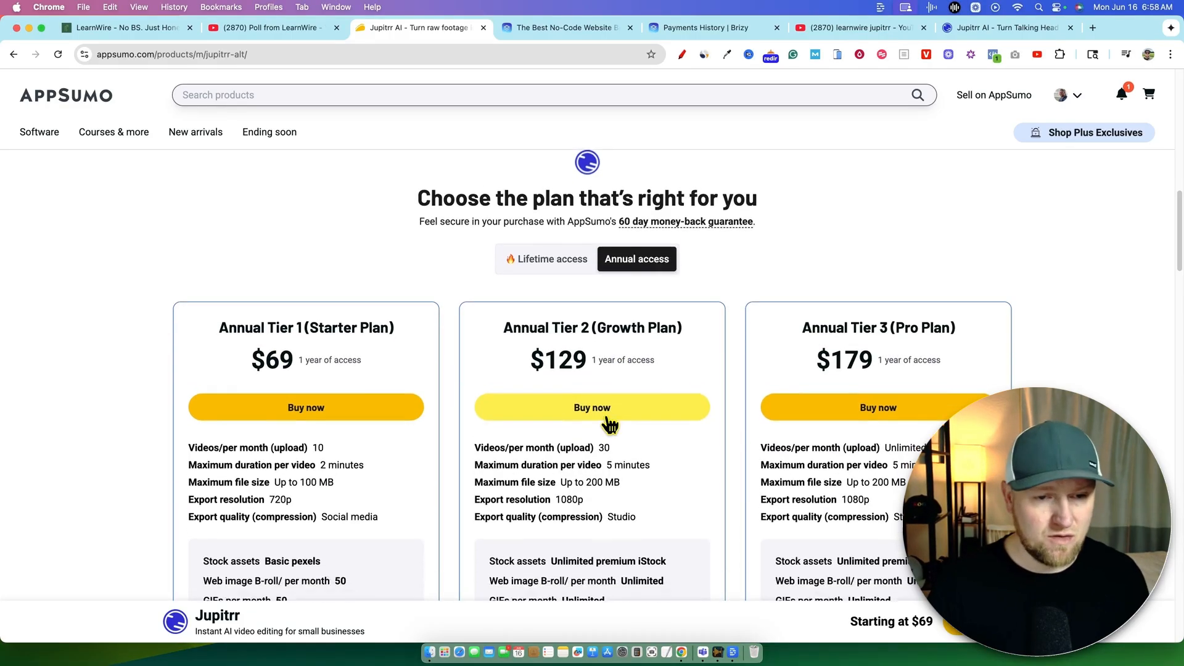
{"action": "scroll", "coordinate": [604, 427], "scroll_direction": "down", "scroll_amount": 3}
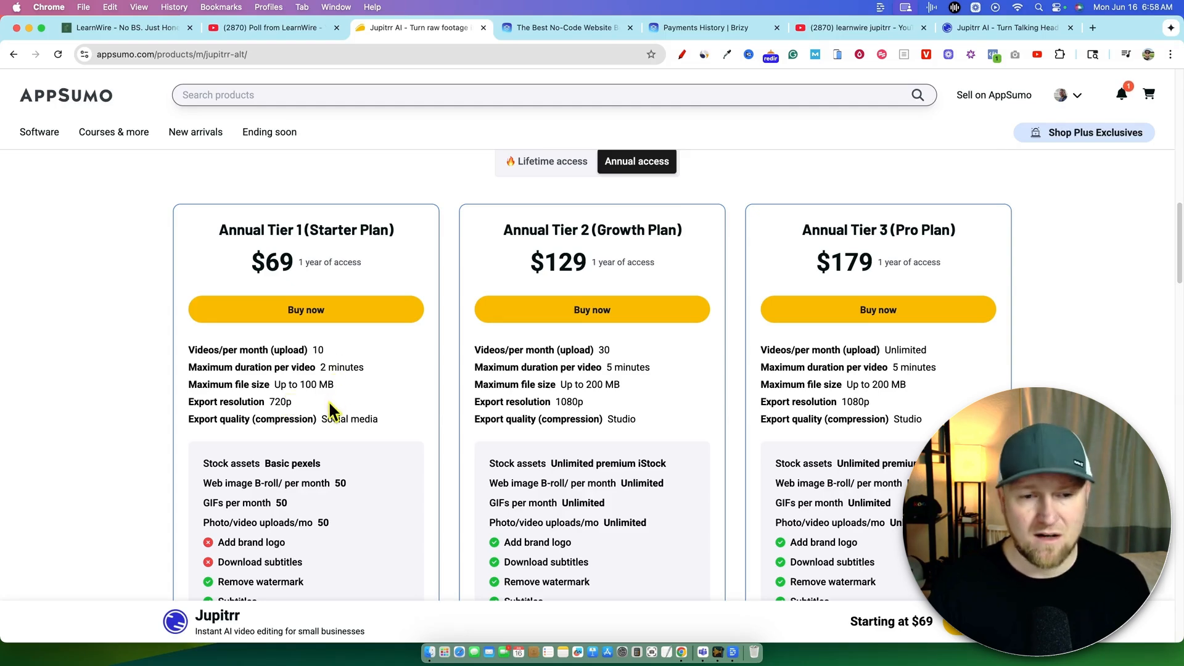
{"action": "scroll", "coordinate": [654, 438], "scroll_direction": "down", "scroll_amount": 3}
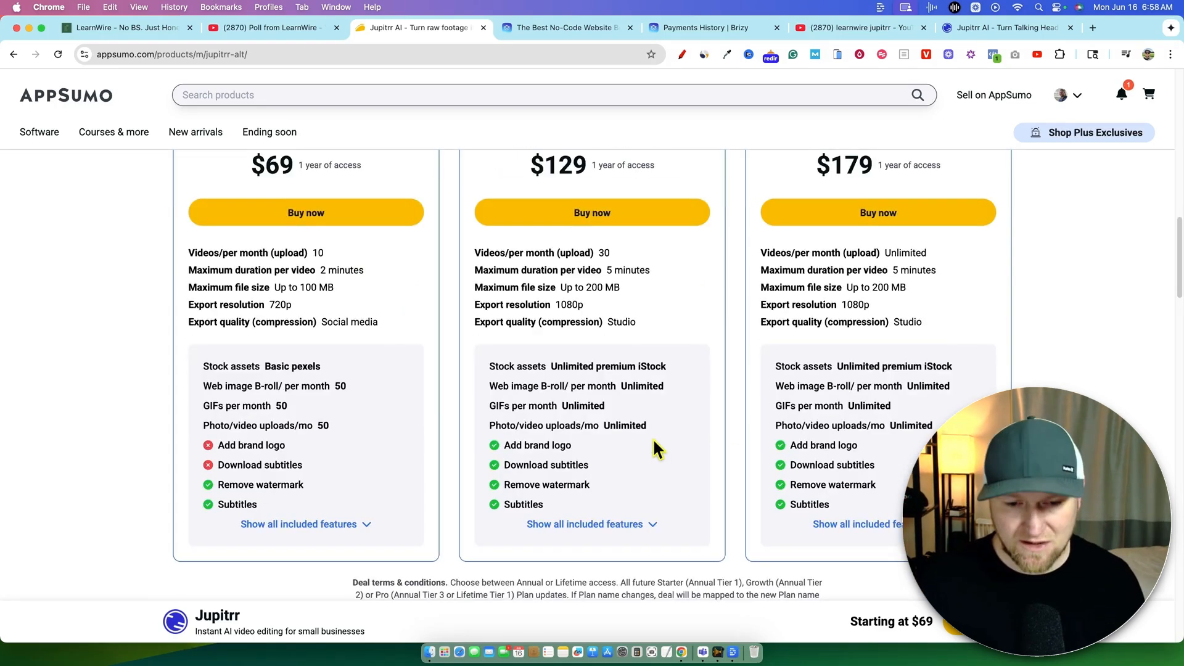
{"action": "scroll", "coordinate": [654, 439], "scroll_direction": "up", "scroll_amount": 1}
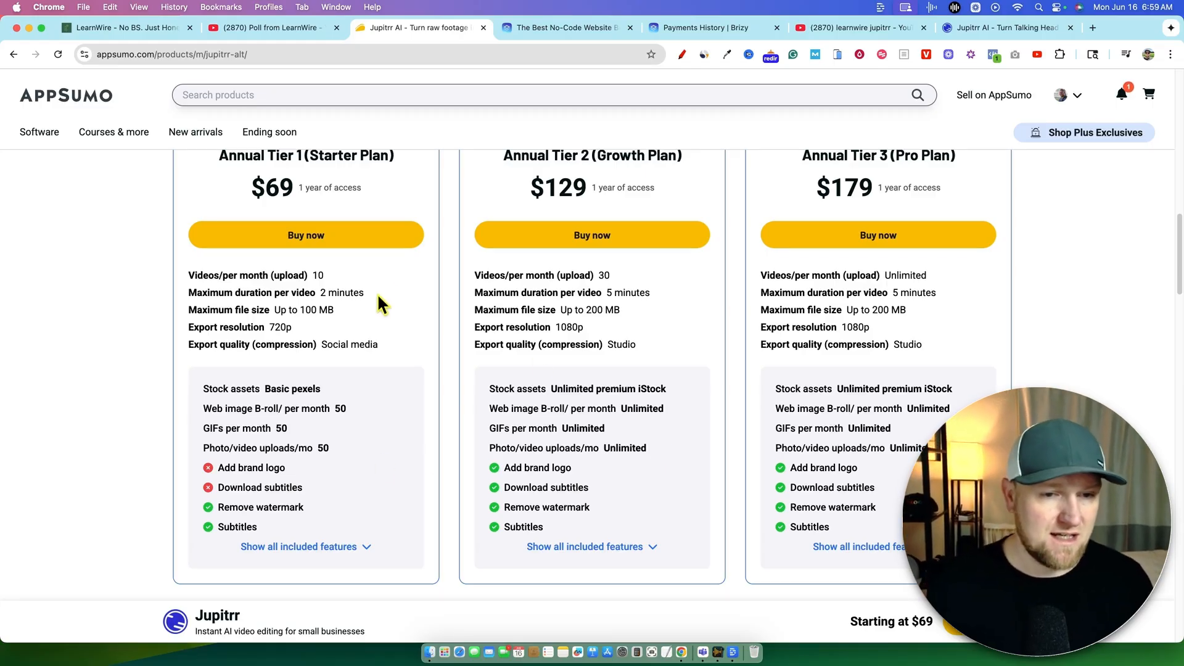
- Highlight the maximum duration per video in each of the three annual plans to compare them
{"action": "left_click_drag", "start_coordinate": [360, 294], "coordinate": [328, 294]}
{"action": "left_click_drag", "start_coordinate": [651, 294], "coordinate": [606, 293]}
{"action": "left_click_drag", "start_coordinate": [918, 294], "coordinate": [776, 275]}
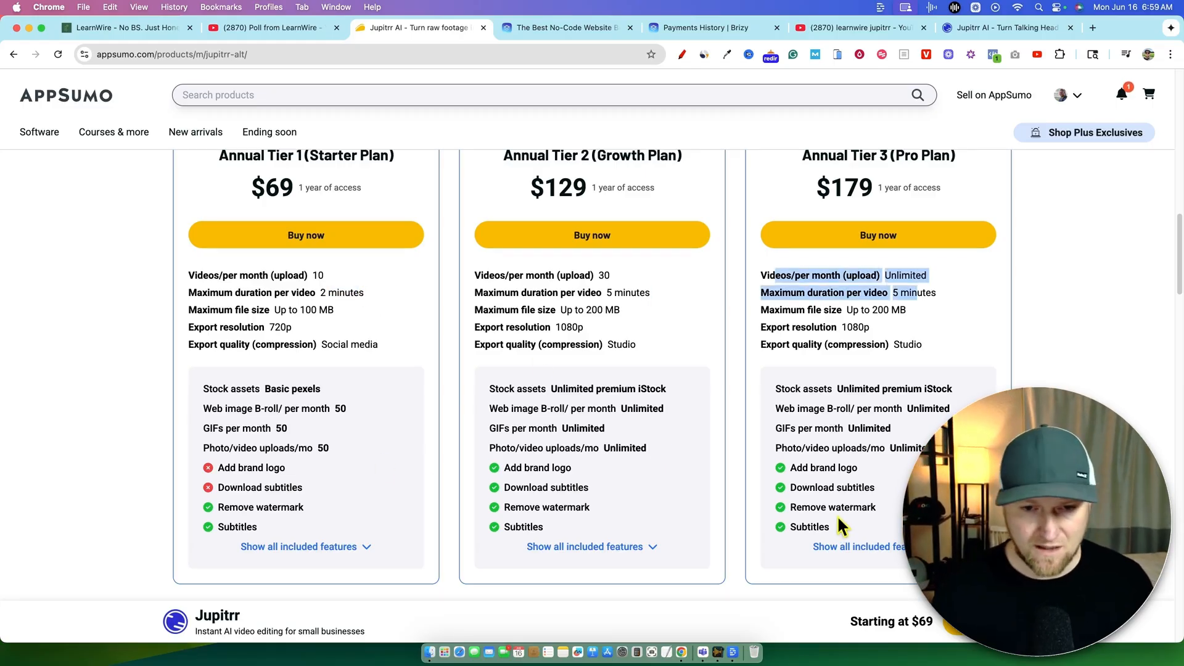
{"action": "scroll", "coordinate": [570, 182], "scroll_direction": "up", "scroll_amount": 1}
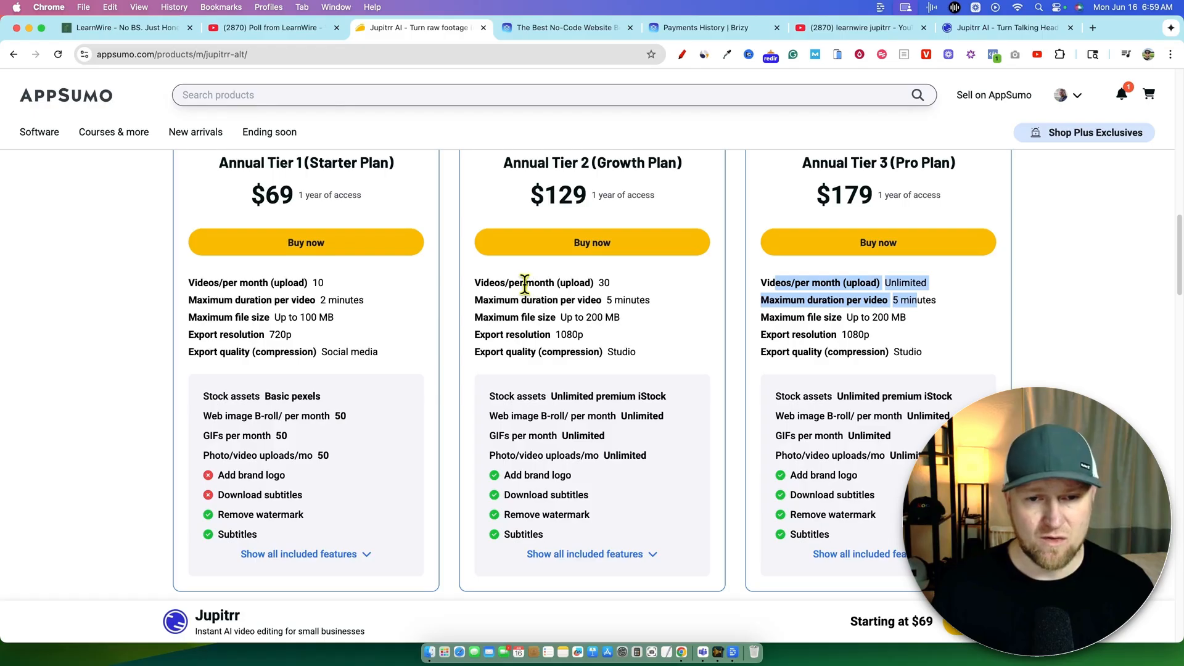
- Highlight the monthly video upload allowances of the Growth and Pro annual plans, and the Pro plan's price
{"action": "left_click_drag", "start_coordinate": [525, 283], "coordinate": [627, 285]}
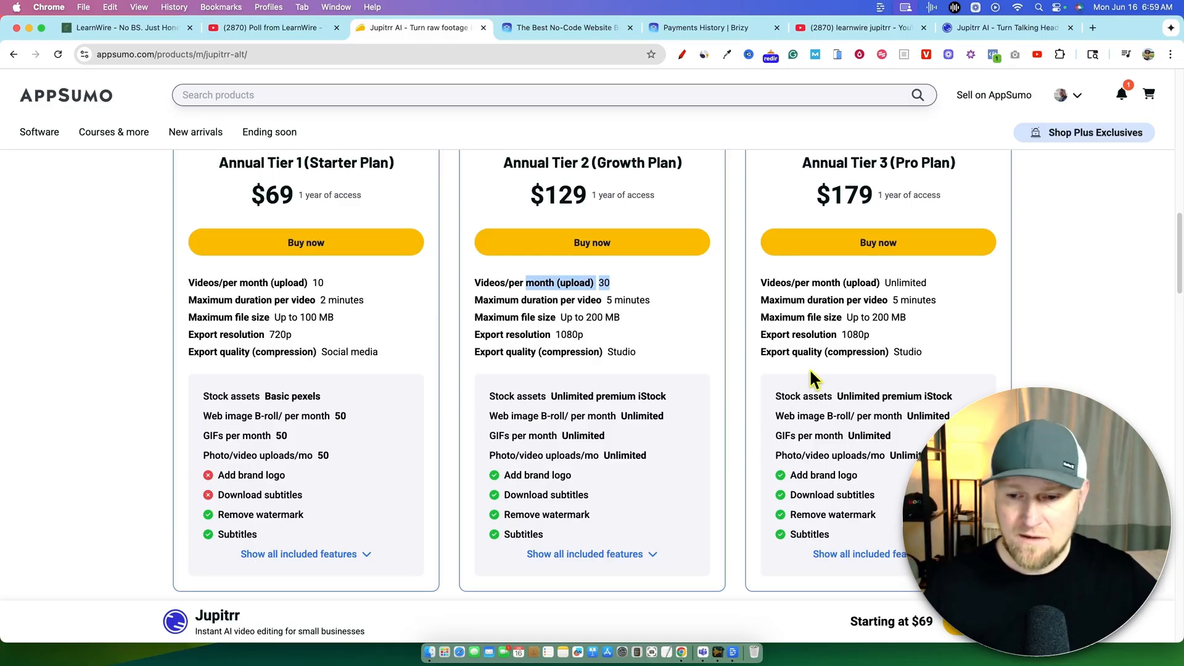
{"action": "left_click_drag", "start_coordinate": [896, 282], "coordinate": [944, 303]}
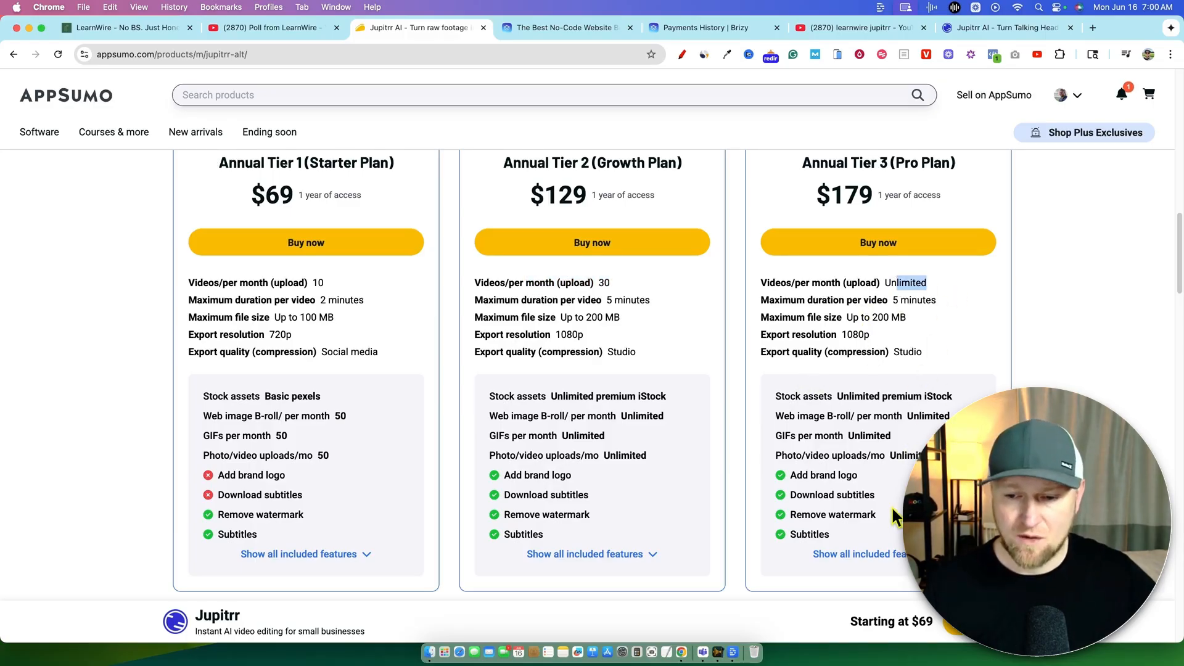
{"action": "scroll", "coordinate": [891, 506], "scroll_direction": "up", "scroll_amount": 1}
{"action": "left_click_drag", "start_coordinate": [817, 210], "coordinate": [888, 210]}
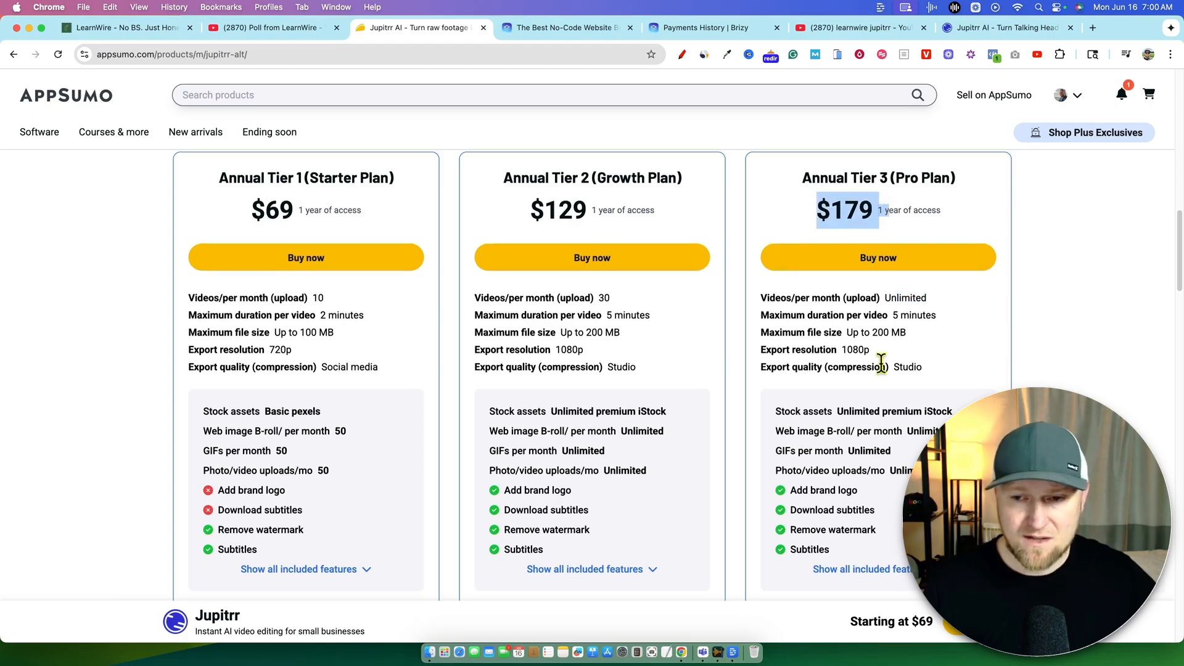
- Return the plan selection to lifetime access to view the Lifetime Tier 1 (Pro Plan) again
{"action": "scroll", "coordinate": [881, 363], "scroll_direction": "up", "scroll_amount": 2}
{"action": "scroll", "coordinate": [879, 358], "scroll_direction": "up", "scroll_amount": 5}
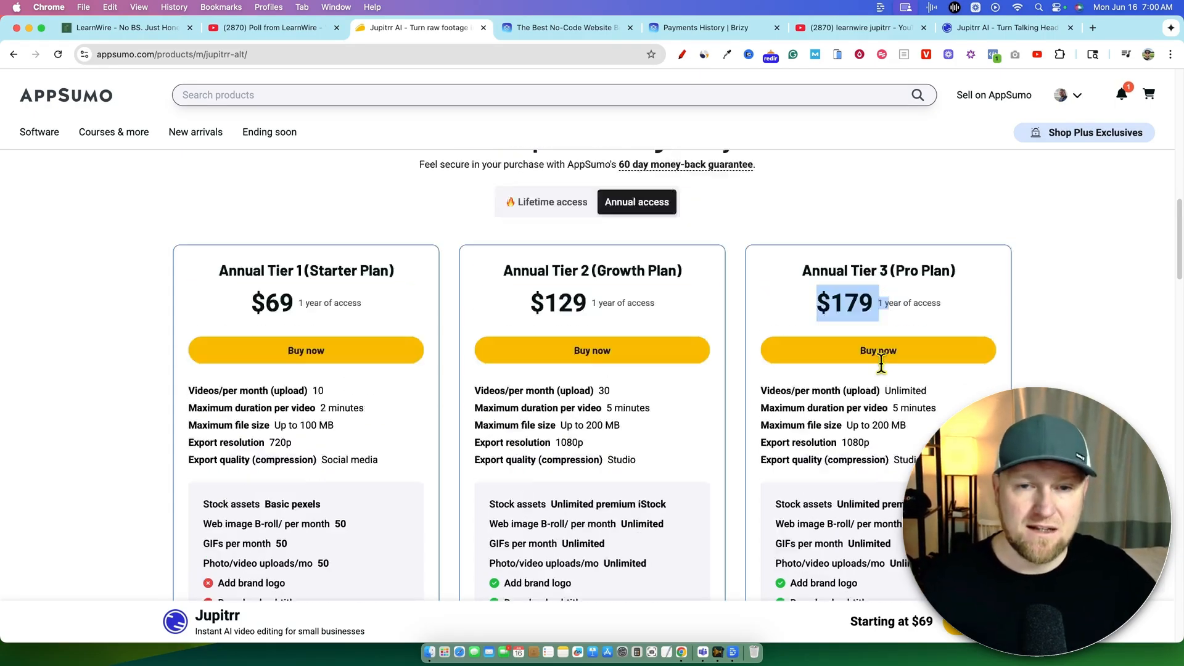
{"action": "left_click", "coordinate": [555, 297]}
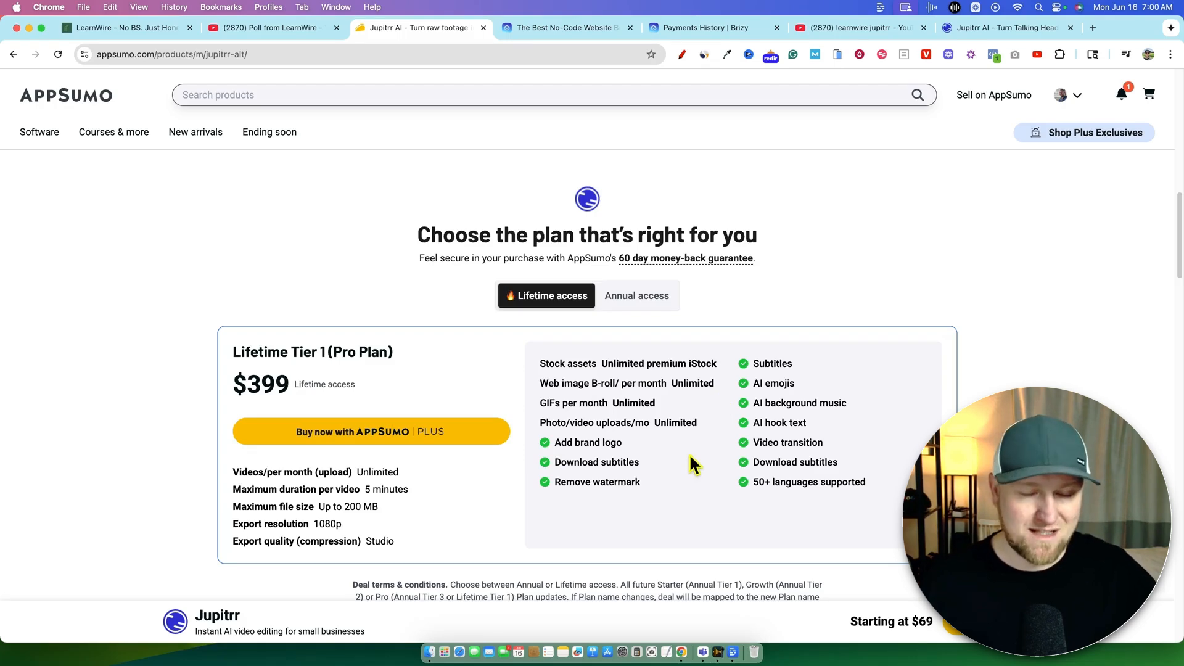
- Review the deal terms, the company background and the customer testimonials of the Jupitrr deal, down to the FAQ section
{"action": "scroll", "coordinate": [671, 434], "scroll_direction": "down", "scroll_amount": 5}
{"action": "scroll", "coordinate": [671, 435], "scroll_direction": "up", "scroll_amount": 5}
{"action": "scroll", "coordinate": [671, 434], "scroll_direction": "down", "scroll_amount": 5}
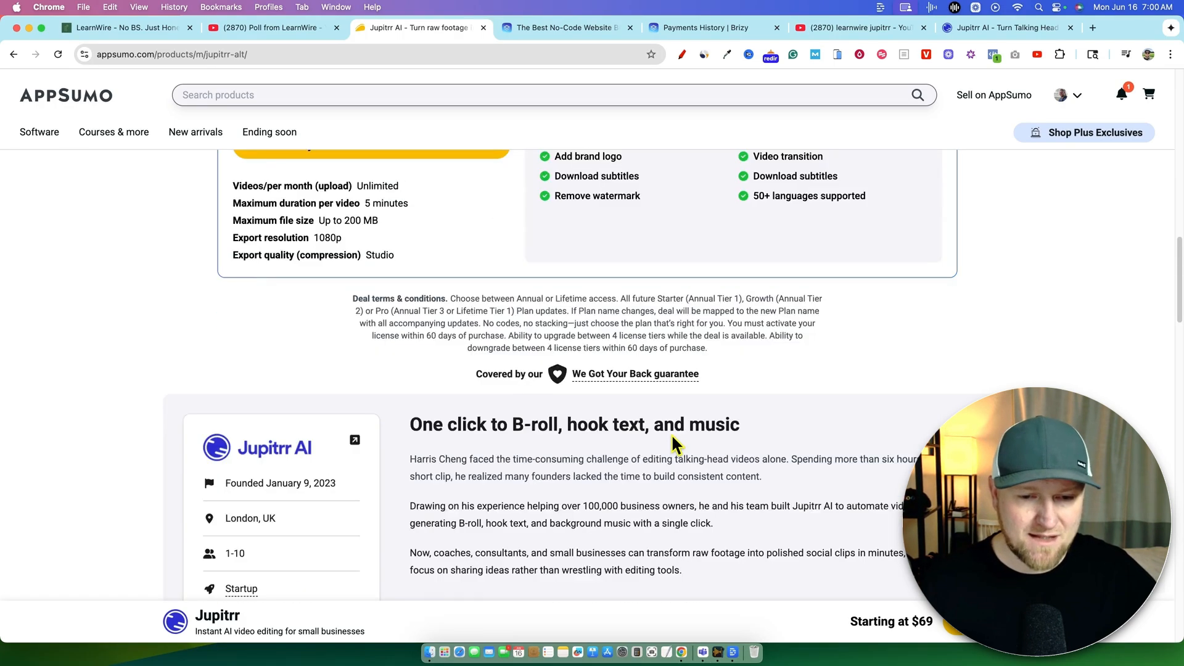
{"action": "scroll", "coordinate": [671, 434], "scroll_direction": "down", "scroll_amount": 3}
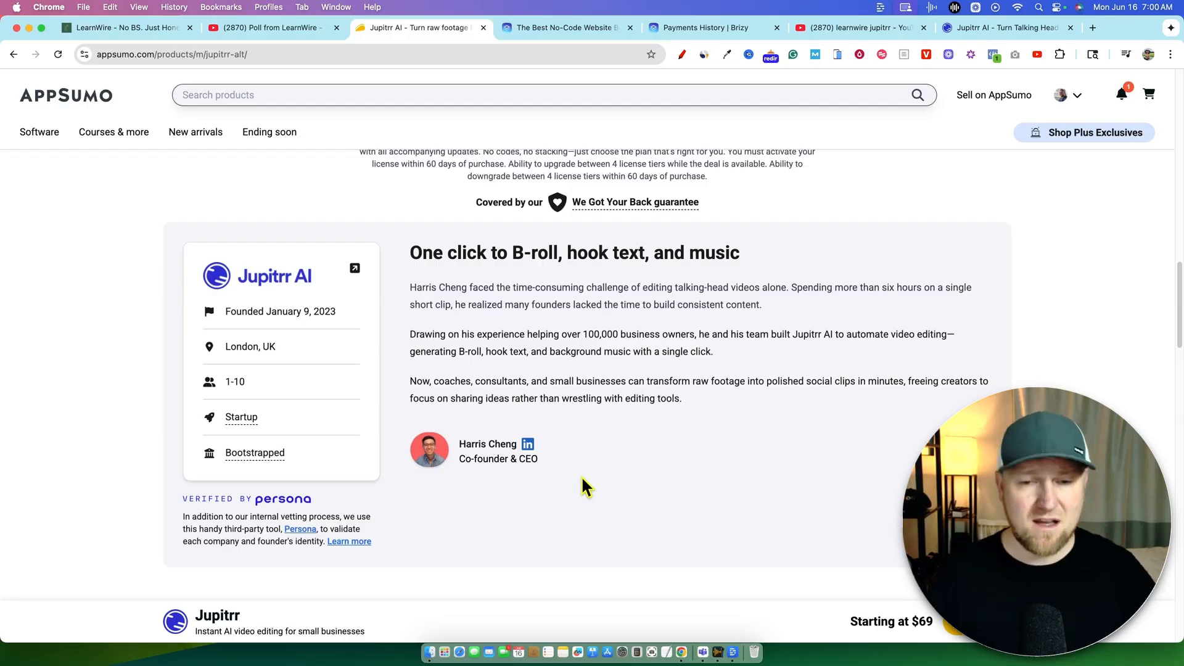
{"action": "scroll", "coordinate": [631, 479], "scroll_direction": "down", "scroll_amount": 5}
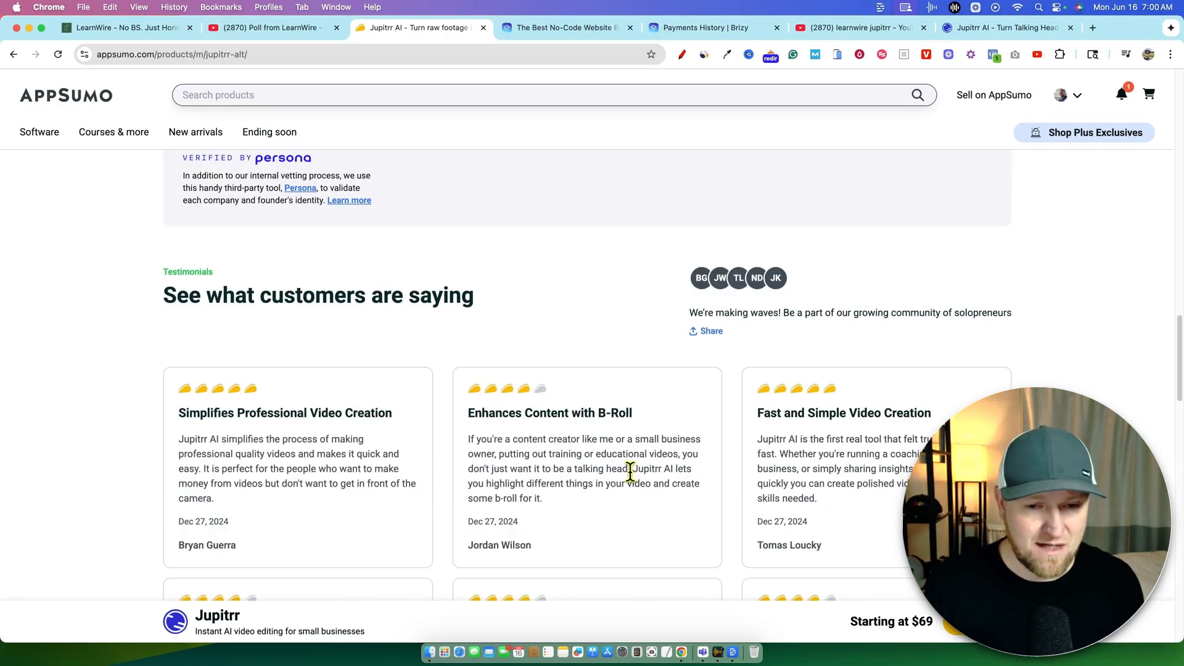
{"action": "scroll", "coordinate": [630, 472], "scroll_direction": "down", "scroll_amount": 10}
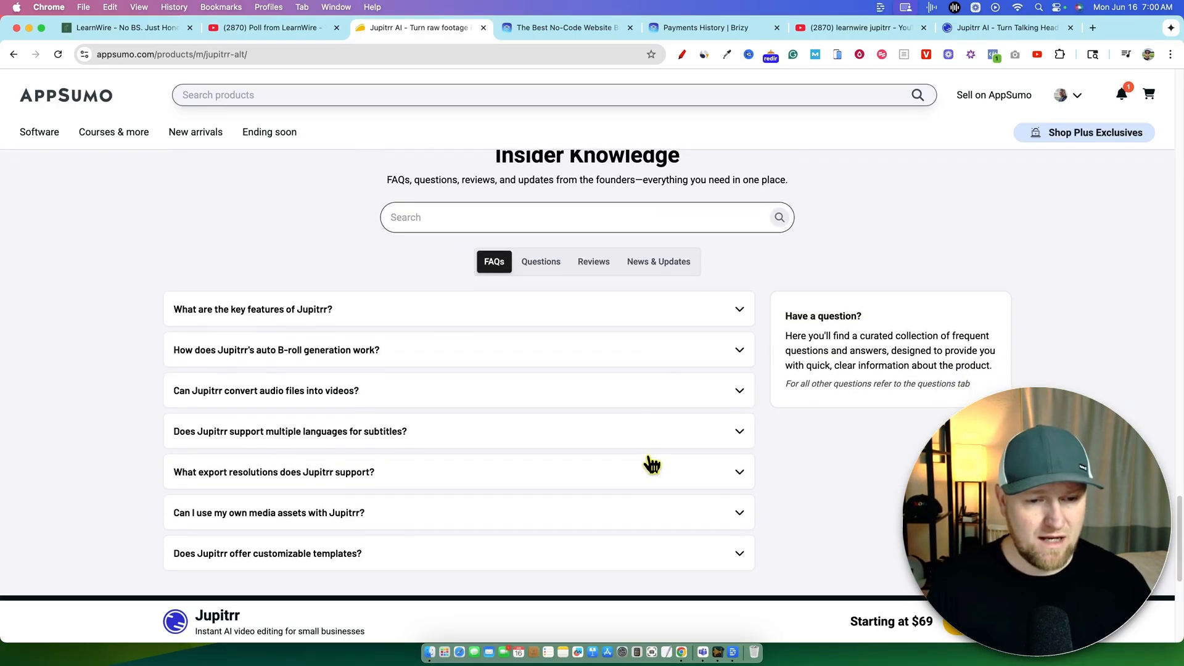
- Show the deal's news and updates, expand the "Story of Jupitrr Founders" post and highlight its passage about editing time
{"action": "left_click", "coordinate": [659, 264]}
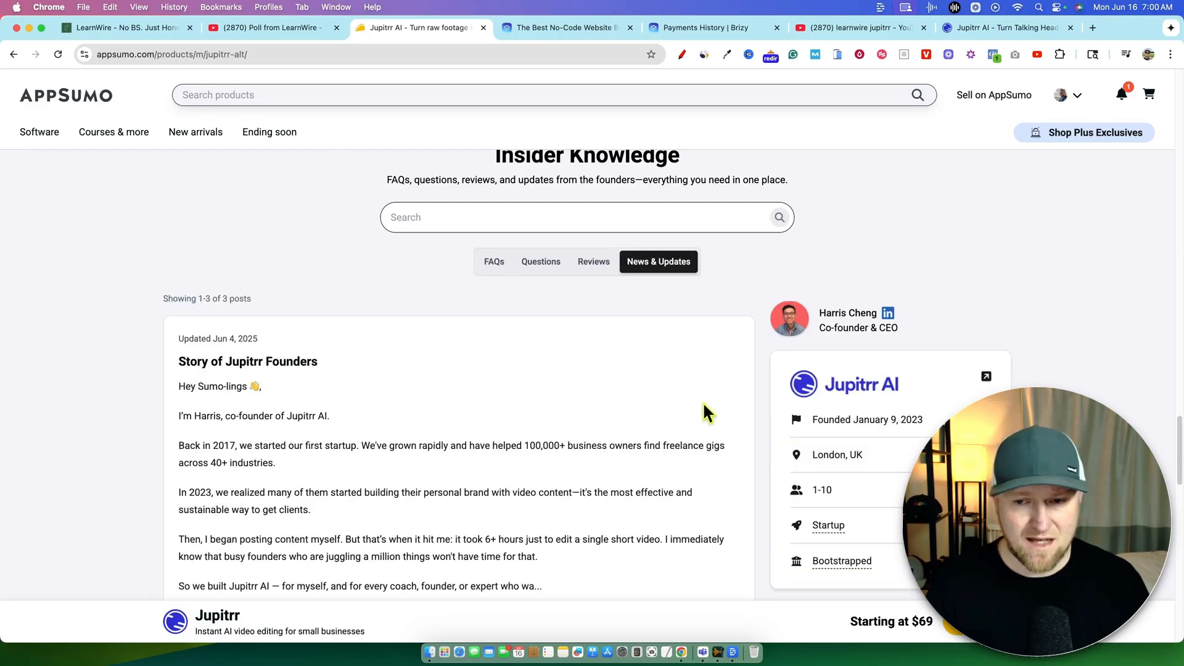
{"action": "scroll", "coordinate": [701, 435], "scroll_direction": "down", "scroll_amount": 2}
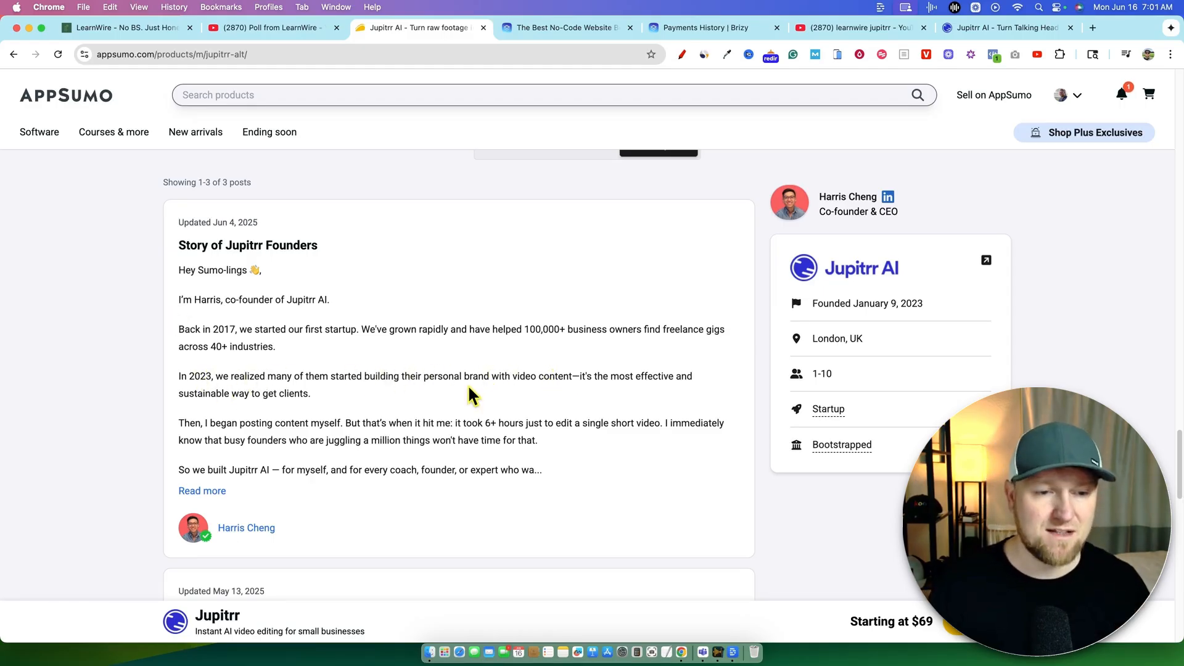
{"action": "scroll", "coordinate": [290, 417], "scroll_direction": "down", "scroll_amount": 1}
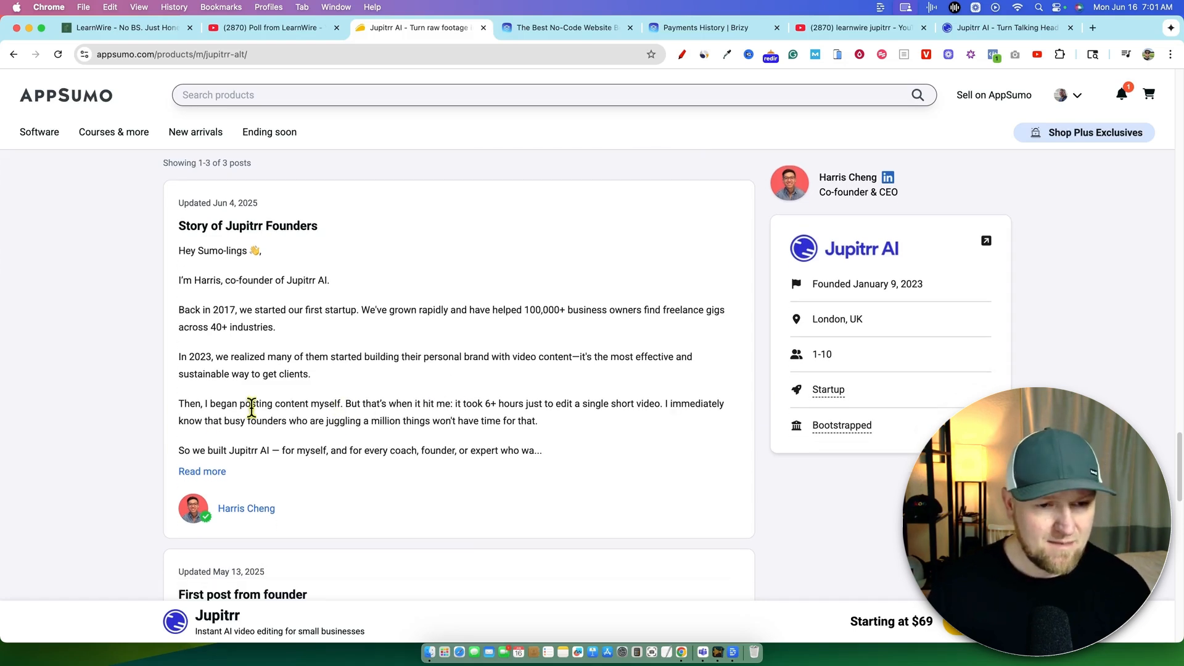
{"action": "left_click", "coordinate": [202, 473]}
{"action": "scroll", "coordinate": [293, 424], "scroll_direction": "down", "scroll_amount": 1}
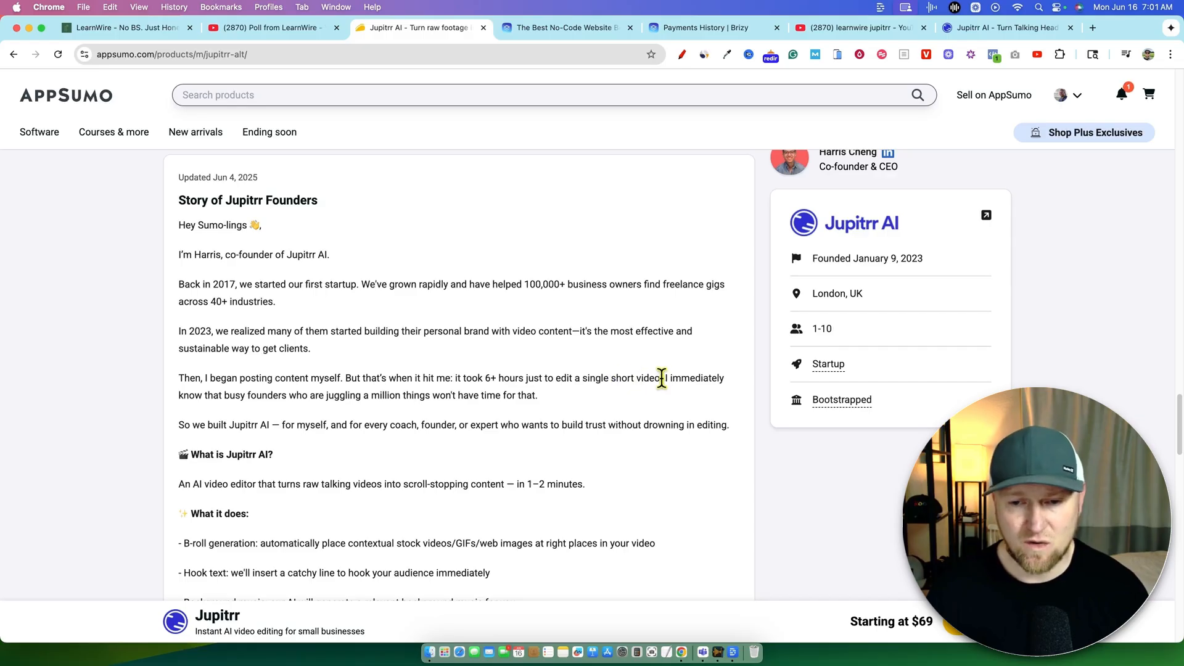
{"action": "left_click_drag", "start_coordinate": [517, 378], "coordinate": [633, 402]}
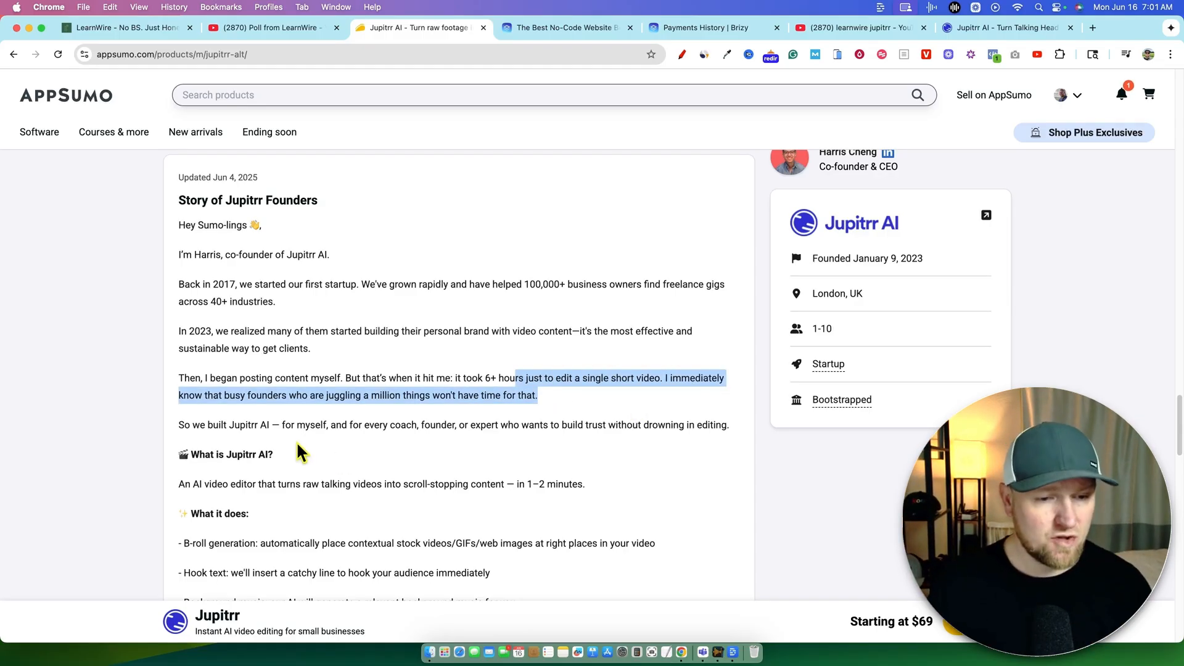
- Read the rest of the founders' story, including what Jupitrr AI does, and the "First post from founder" update
{"action": "scroll", "coordinate": [307, 450], "scroll_direction": "down", "scroll_amount": 4}
{"action": "scroll", "coordinate": [304, 445], "scroll_direction": "down", "scroll_amount": 3}
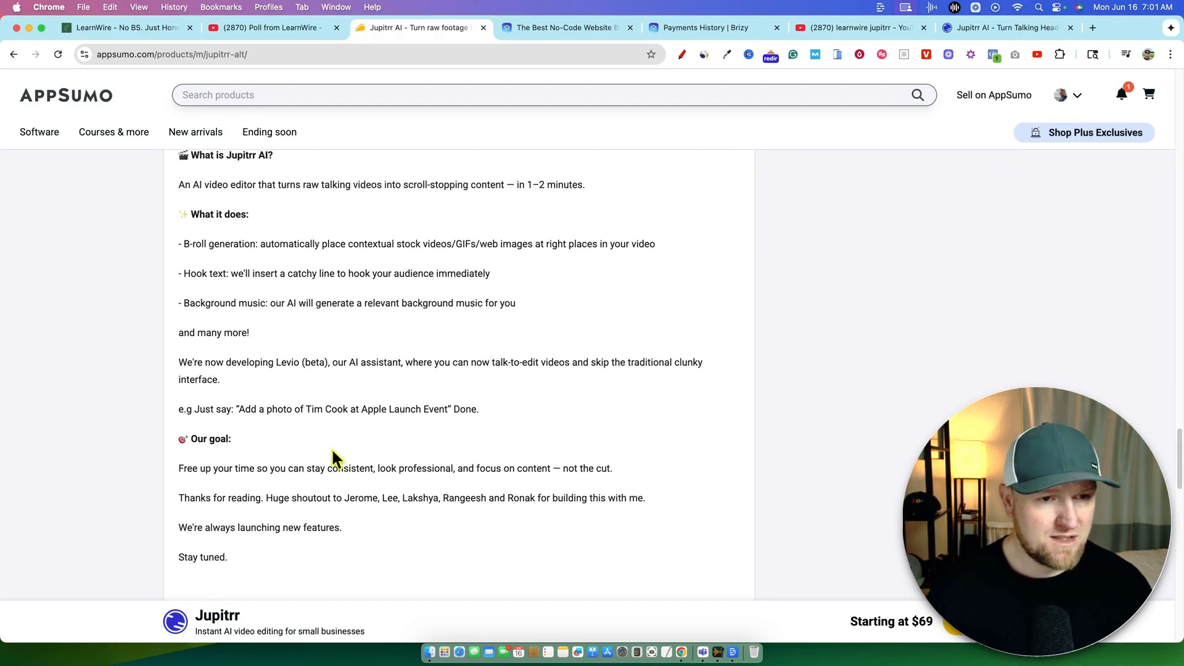
{"action": "scroll", "coordinate": [361, 450], "scroll_direction": "down", "scroll_amount": 8}
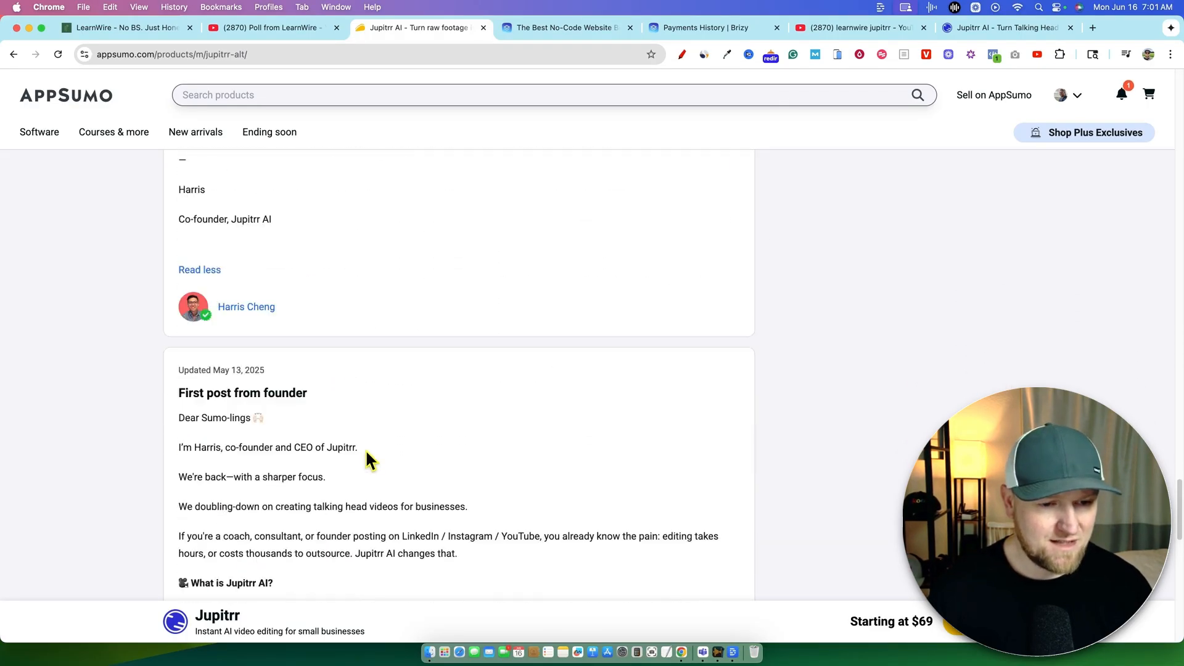
{"action": "scroll", "coordinate": [366, 454], "scroll_direction": "down", "scroll_amount": 2}
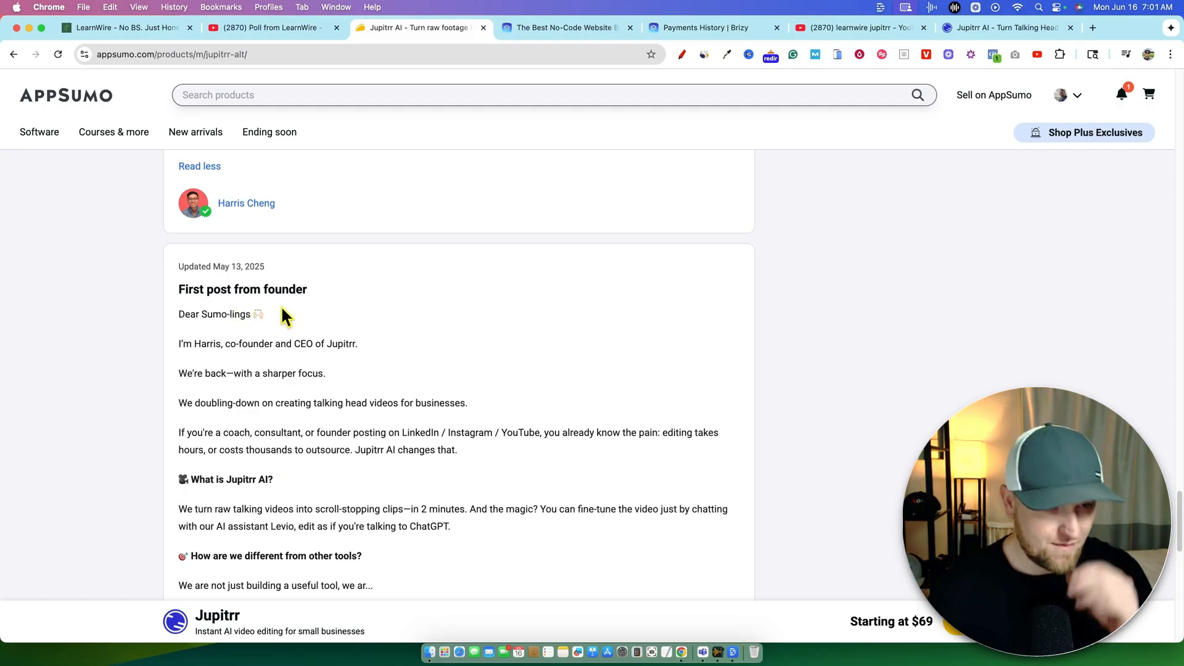
{"action": "scroll", "coordinate": [312, 414], "scroll_direction": "down", "scroll_amount": 20}
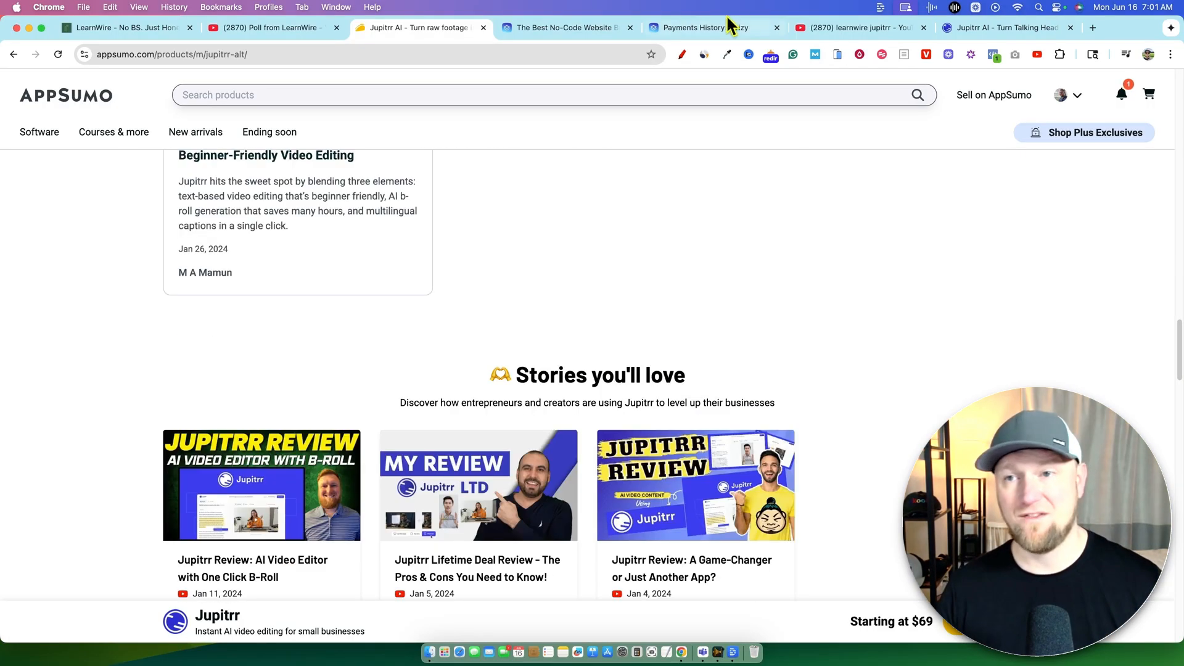
- Switch to the Jupitrr AI website and examine the home page's sample videos, customer logos and feature list
{"action": "left_click", "coordinate": [994, 24]}
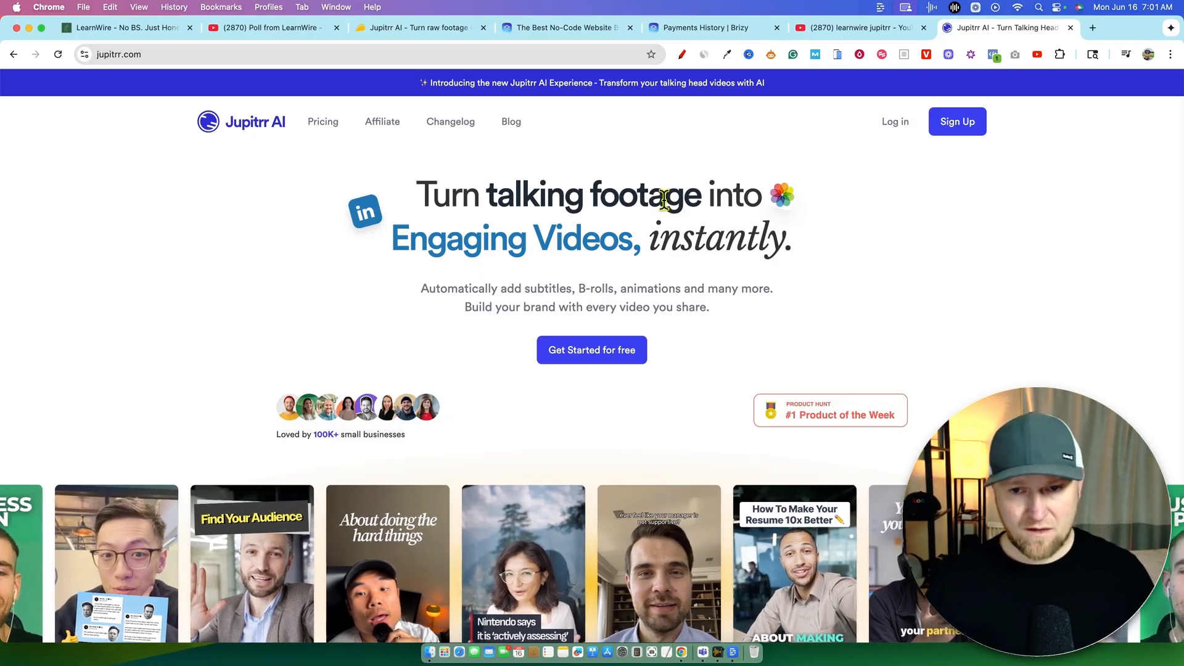
{"action": "scroll", "coordinate": [709, 259], "scroll_direction": "down", "scroll_amount": 1}
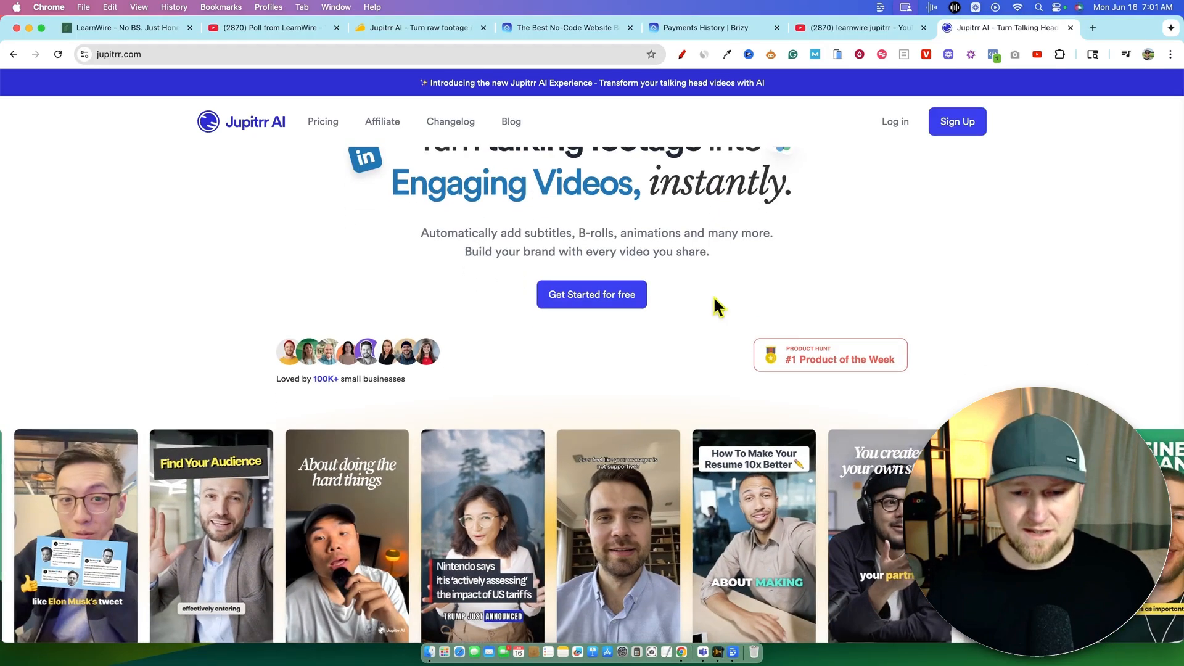
{"action": "scroll", "coordinate": [714, 300], "scroll_direction": "down", "scroll_amount": 7}
{"action": "scroll", "coordinate": [238, 264], "scroll_direction": "up", "scroll_amount": 4}
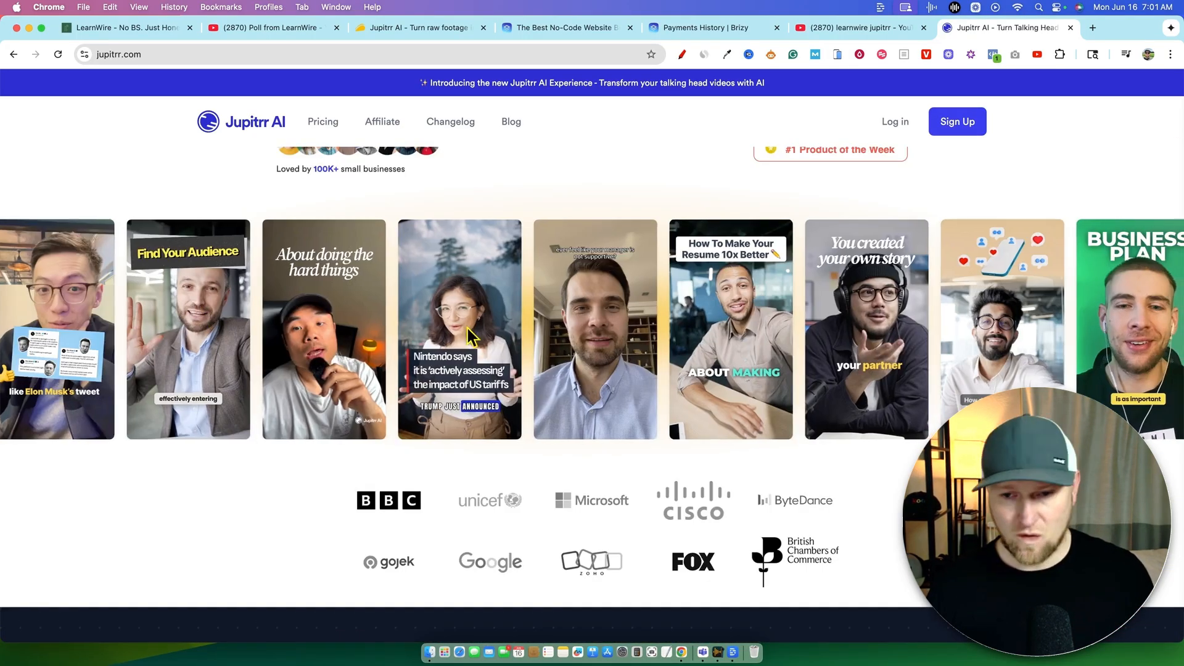
{"action": "scroll", "coordinate": [872, 286], "scroll_direction": "down", "scroll_amount": 10}
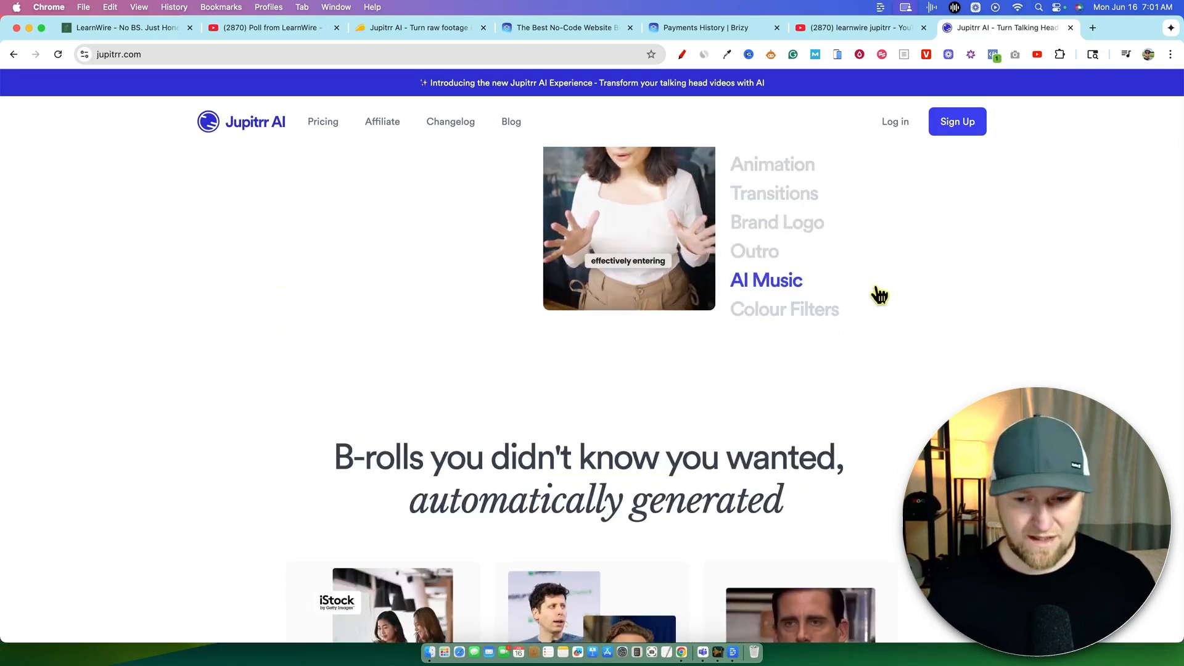
{"action": "scroll", "coordinate": [876, 295], "scroll_direction": "up", "scroll_amount": 15}
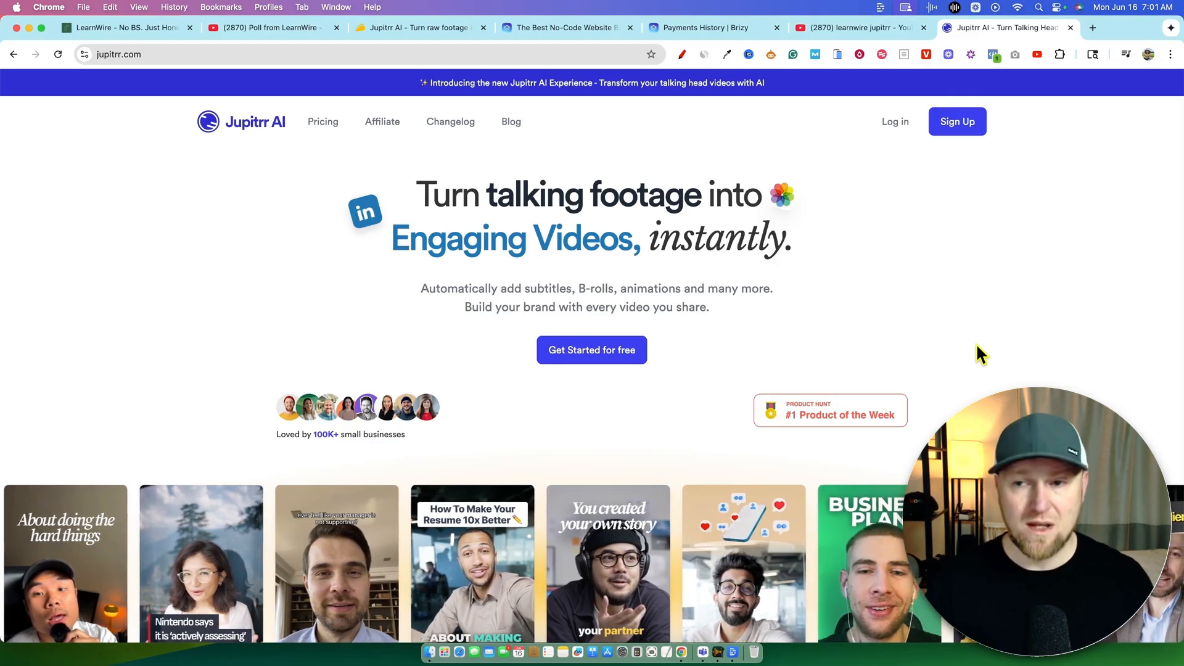
- Log in to Jupitrr AI with the Google account
{"action": "left_click", "coordinate": [895, 122]}
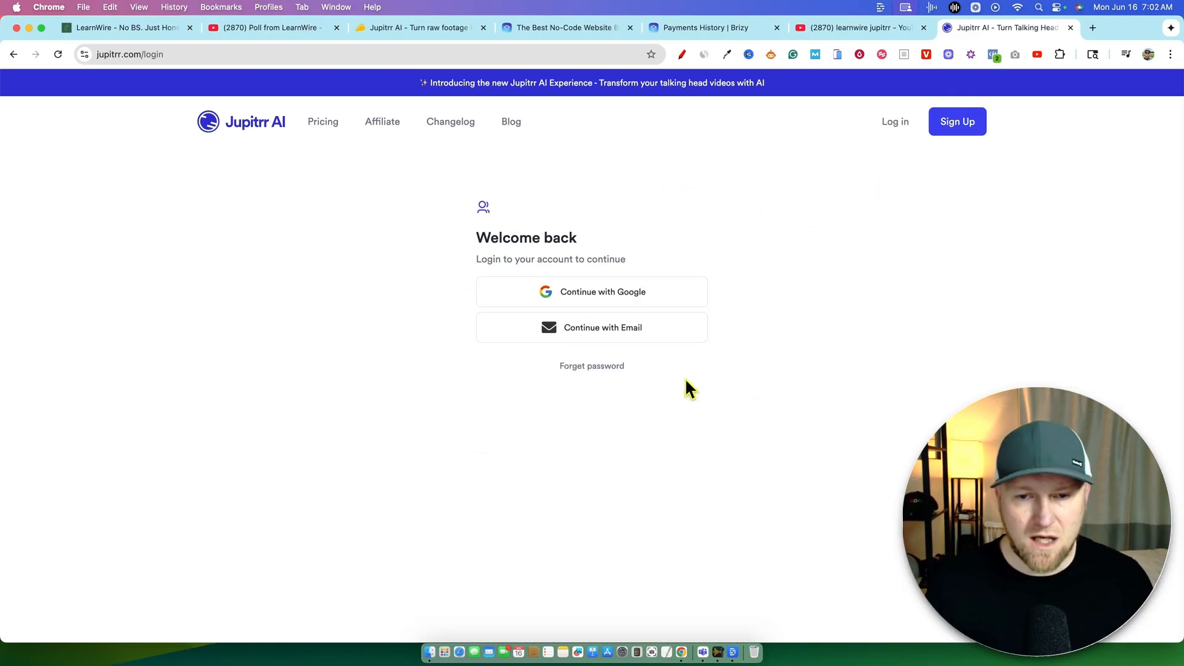
{"action": "left_click", "coordinate": [664, 299]}
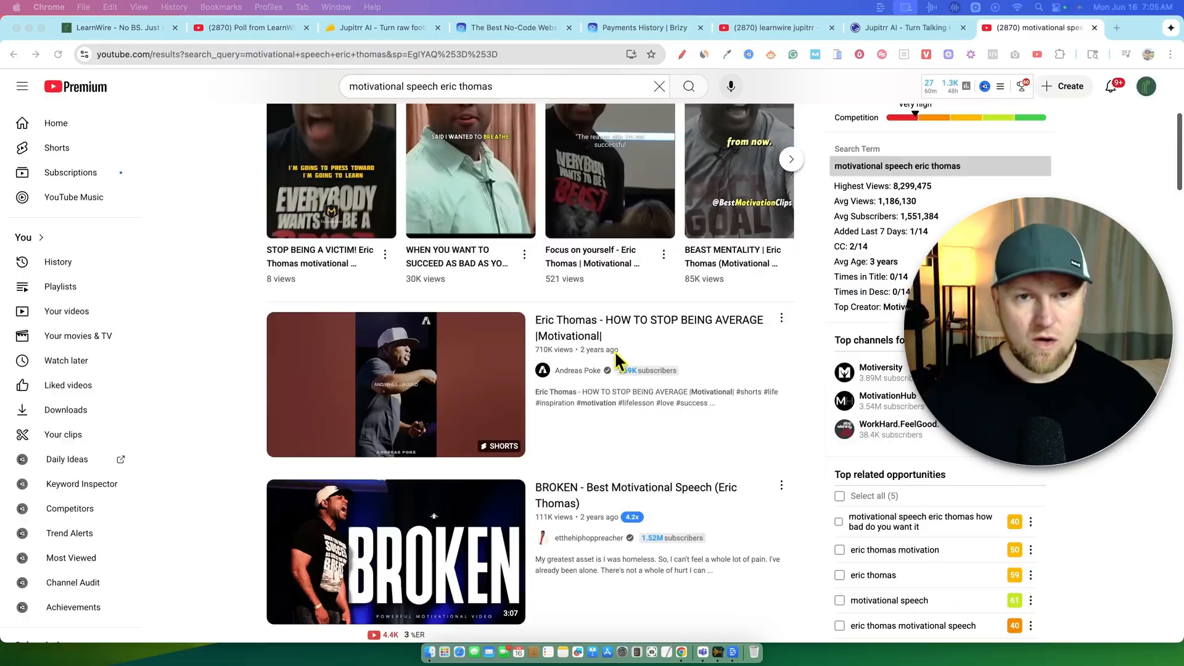
- Check the YouTube search filters for the "motivational speech eric thomas" results, including duration and Creative Commons, and close them unchanged
{"action": "scroll", "coordinate": [614, 351], "scroll_direction": "up", "scroll_amount": 4}
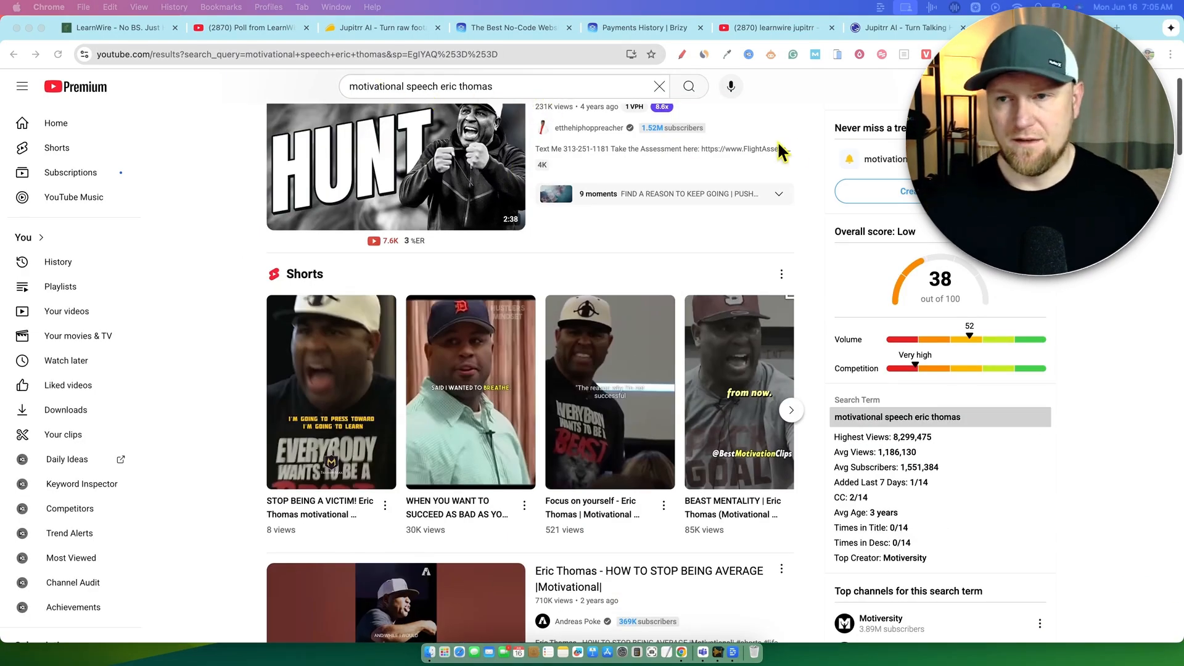
{"action": "scroll", "coordinate": [795, 198], "scroll_direction": "up", "scroll_amount": 2}
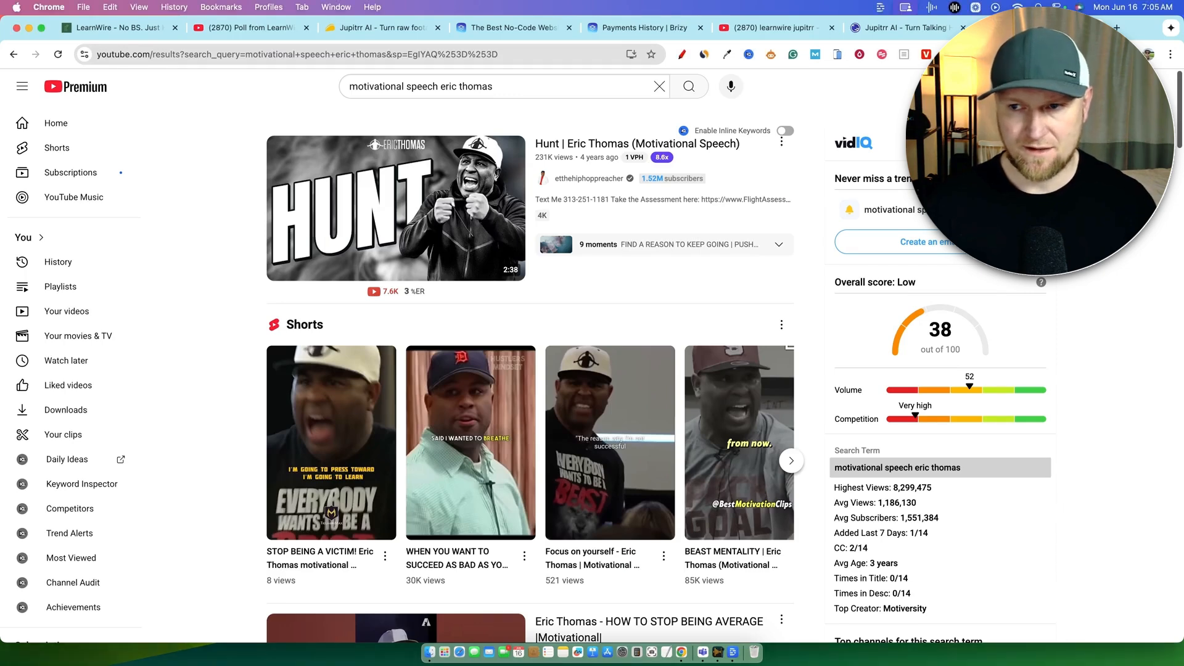
{"action": "left_click", "coordinate": [1026, 118]}
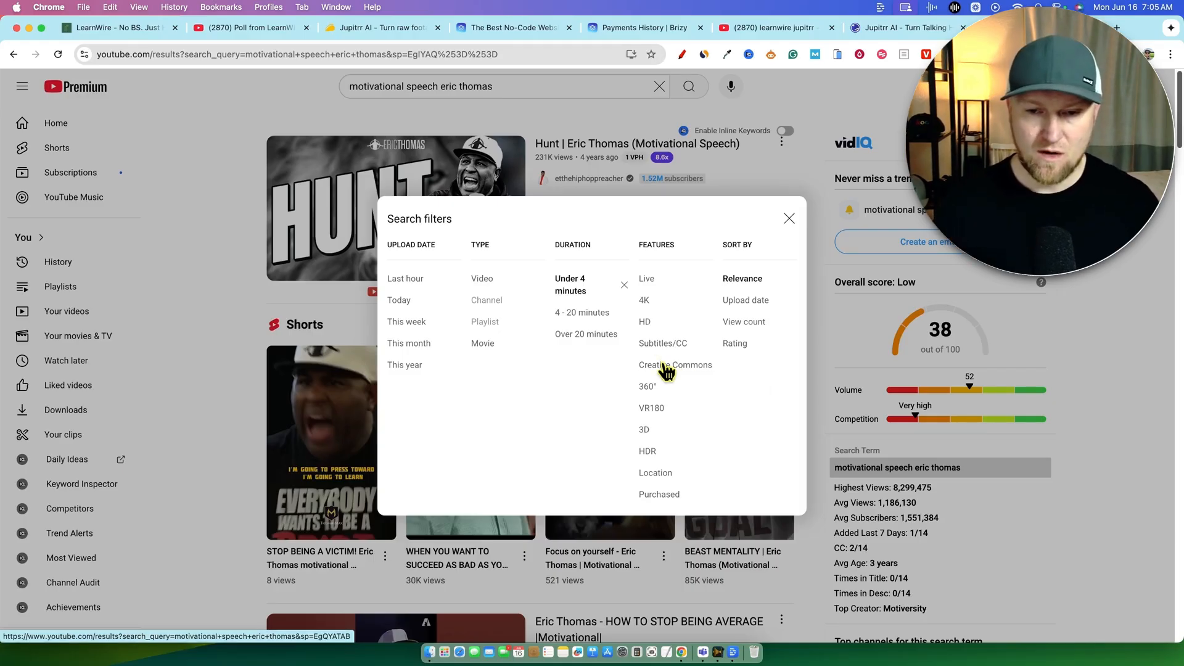
{"action": "left_click", "coordinate": [1045, 296]}
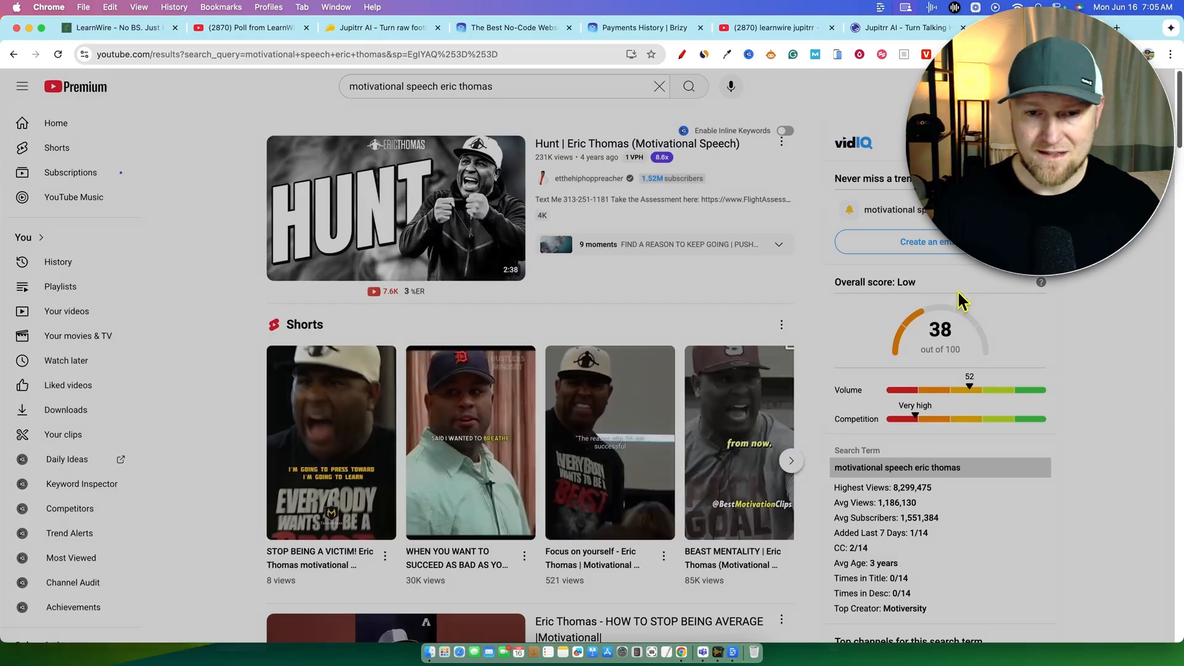
- Find the short "Eric Thomas - HOW TO STOP BEING AVERAGE |Motivational|" in the results and check its options
{"action": "scroll", "coordinate": [657, 410], "scroll_direction": "down", "scroll_amount": 6}
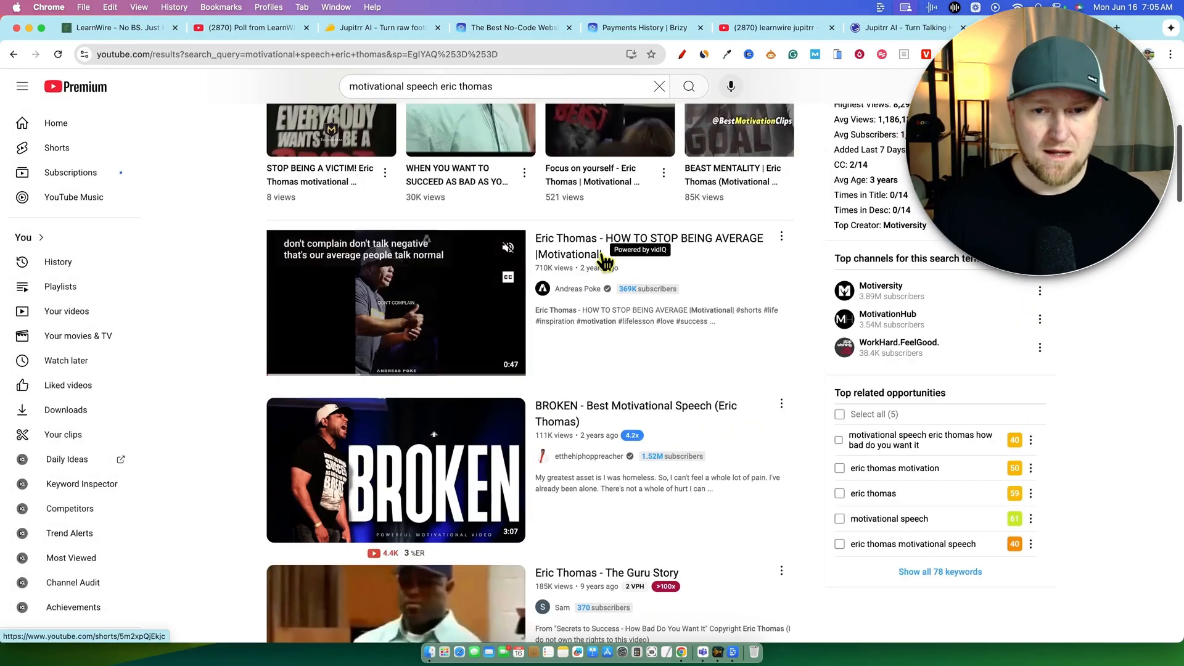
{"action": "mouse_move", "coordinate": [742, 333]}
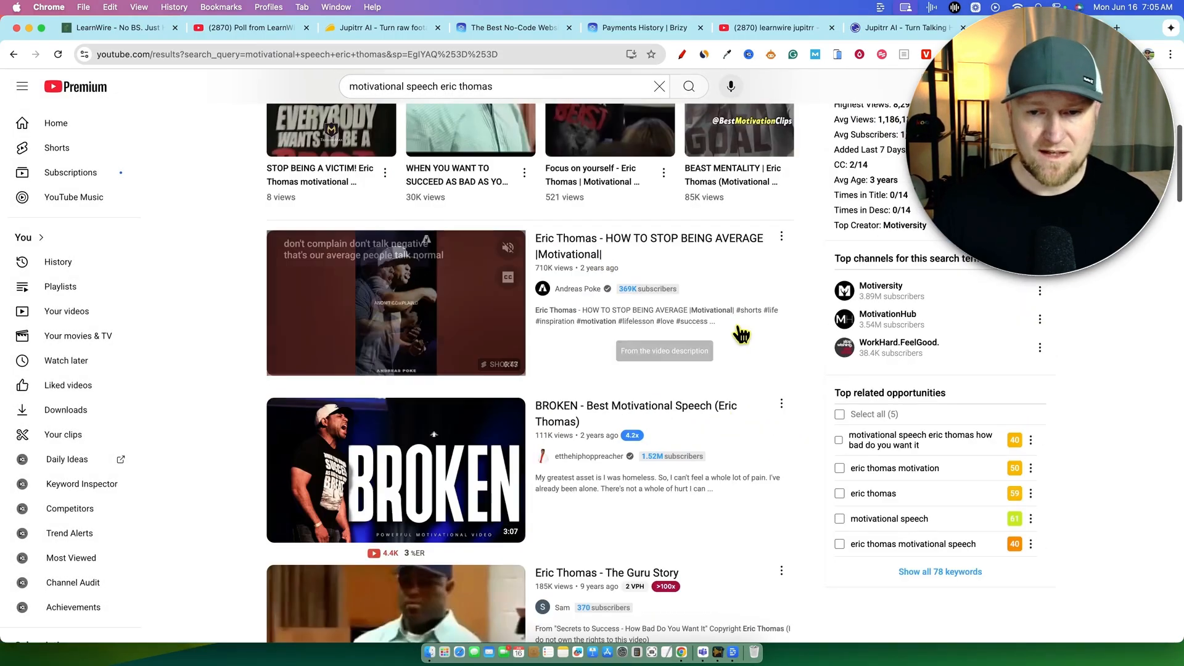
{"action": "left_click", "coordinate": [781, 237]}
{"action": "left_click", "coordinate": [824, 336]}
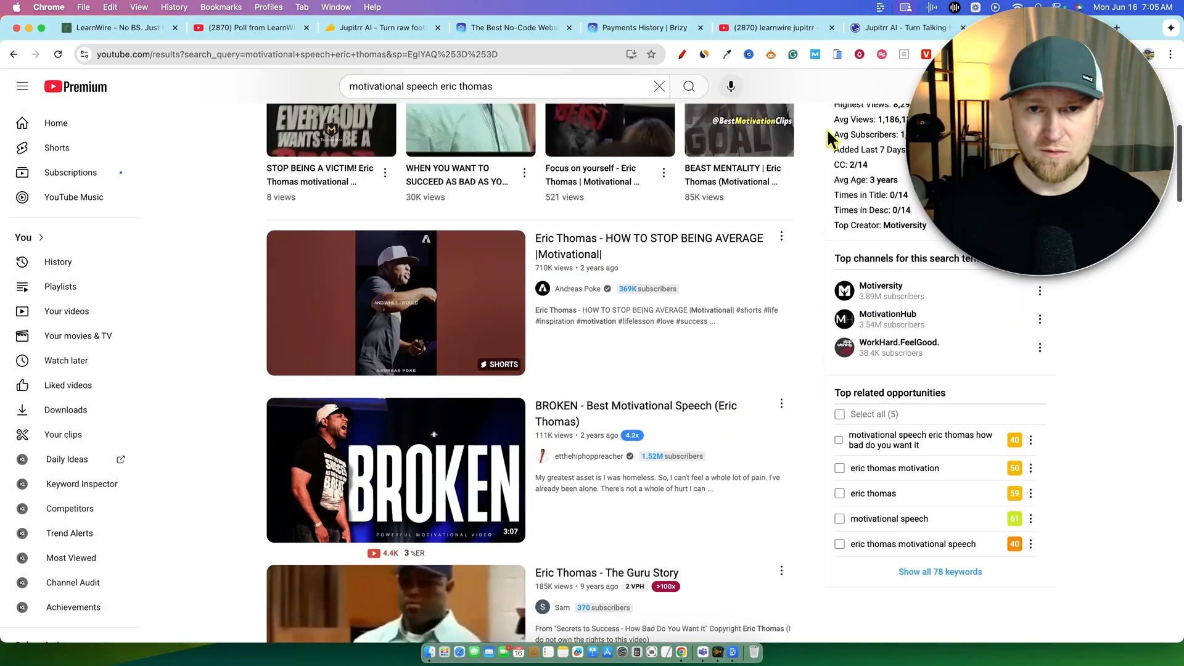
- Switch back to Jupitrr AI and upload the Eric Thomas MP4 clip from the Downloads folder as the talking video
{"action": "left_click", "coordinate": [895, 34]}
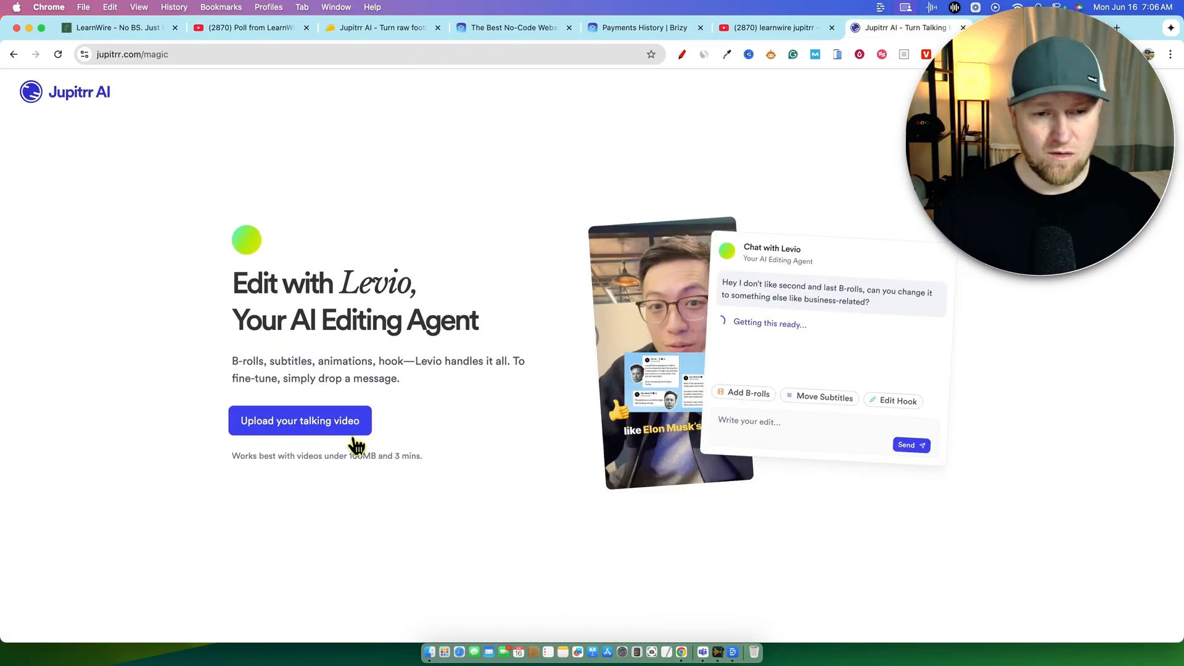
{"action": "left_click", "coordinate": [359, 429]}
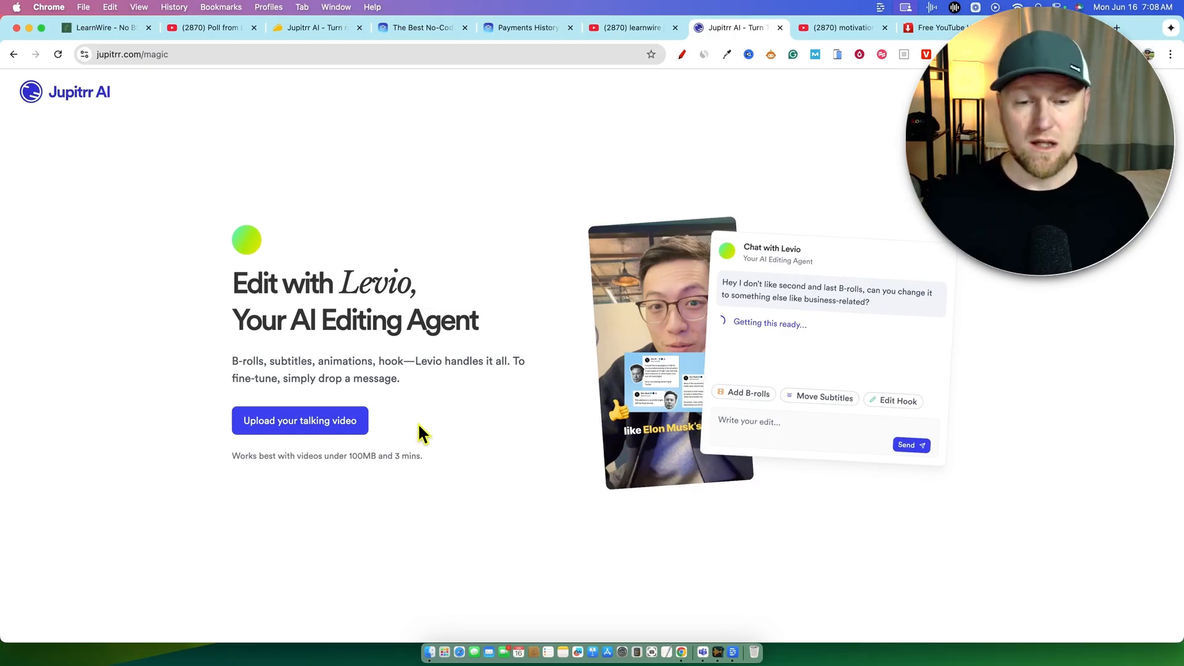
{"action": "left_click", "coordinate": [356, 427]}
{"action": "left_click", "coordinate": [139, 151]}
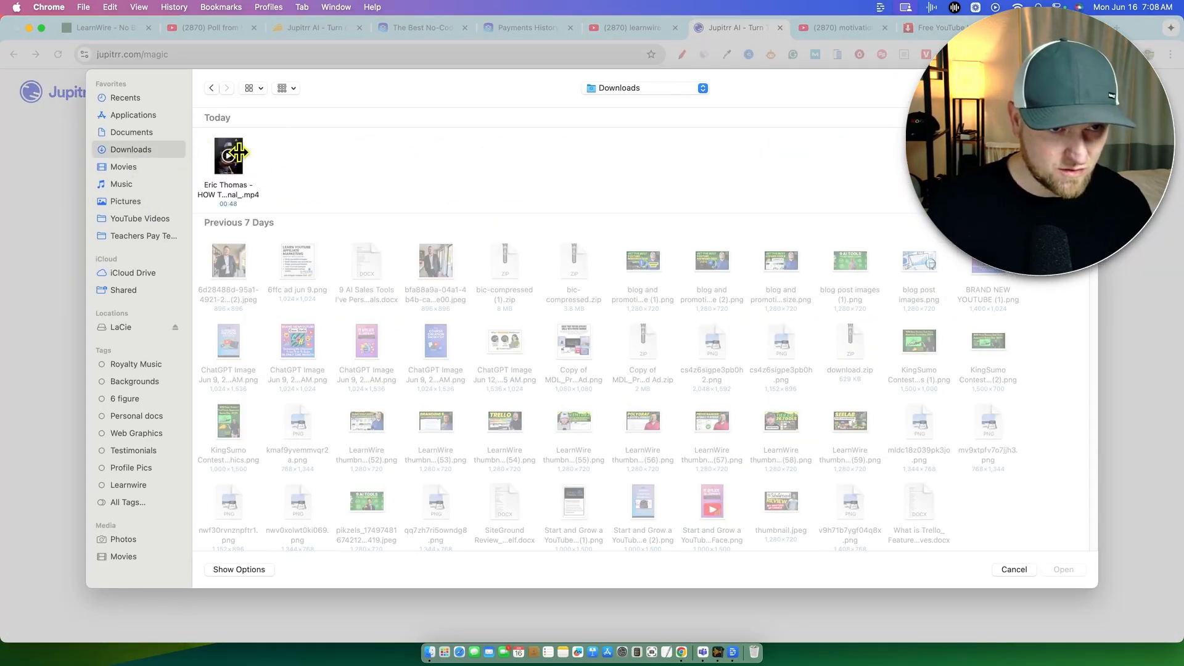
{"action": "left_click", "coordinate": [238, 153]}
{"action": "left_click", "coordinate": [1061, 568]}
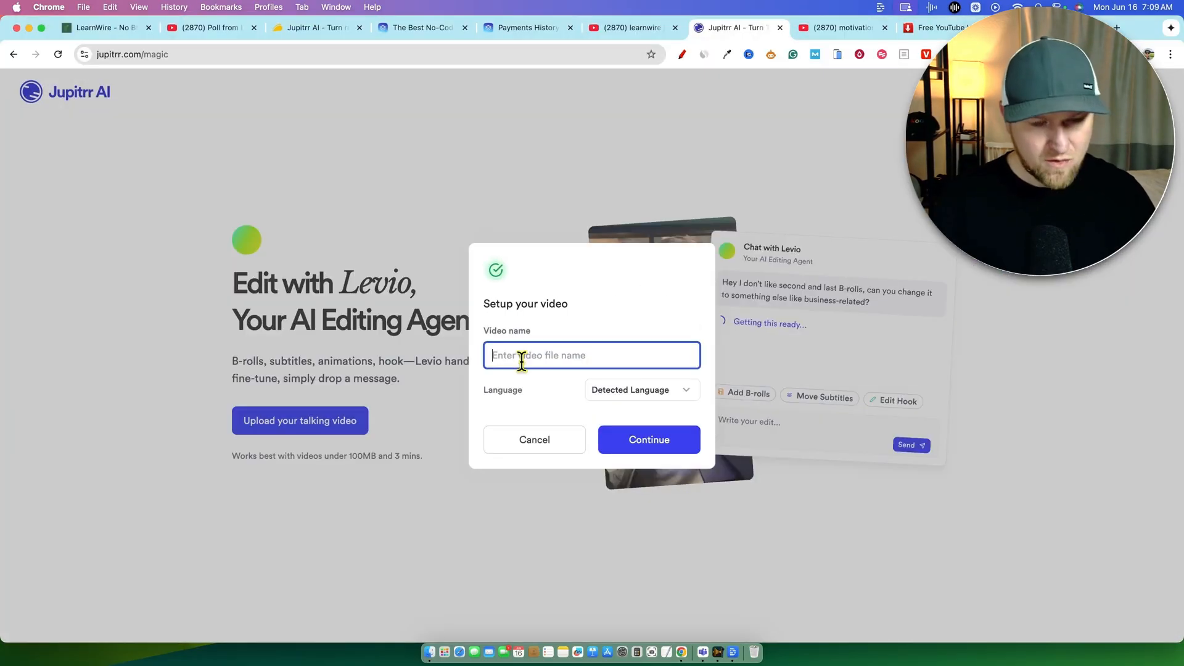
- Name the uploaded video "eric thomas short", keep the language on Detected Language and continue
{"action": "type", "text": "eric thomas"}
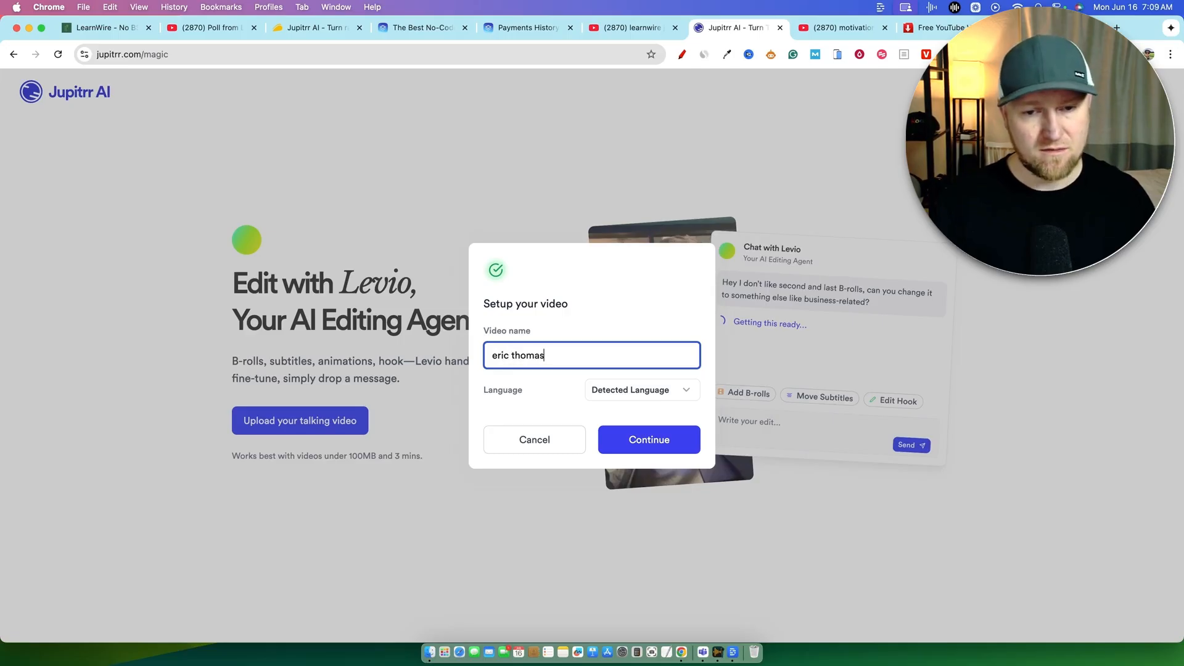
{"action": "type", "text": " short"}
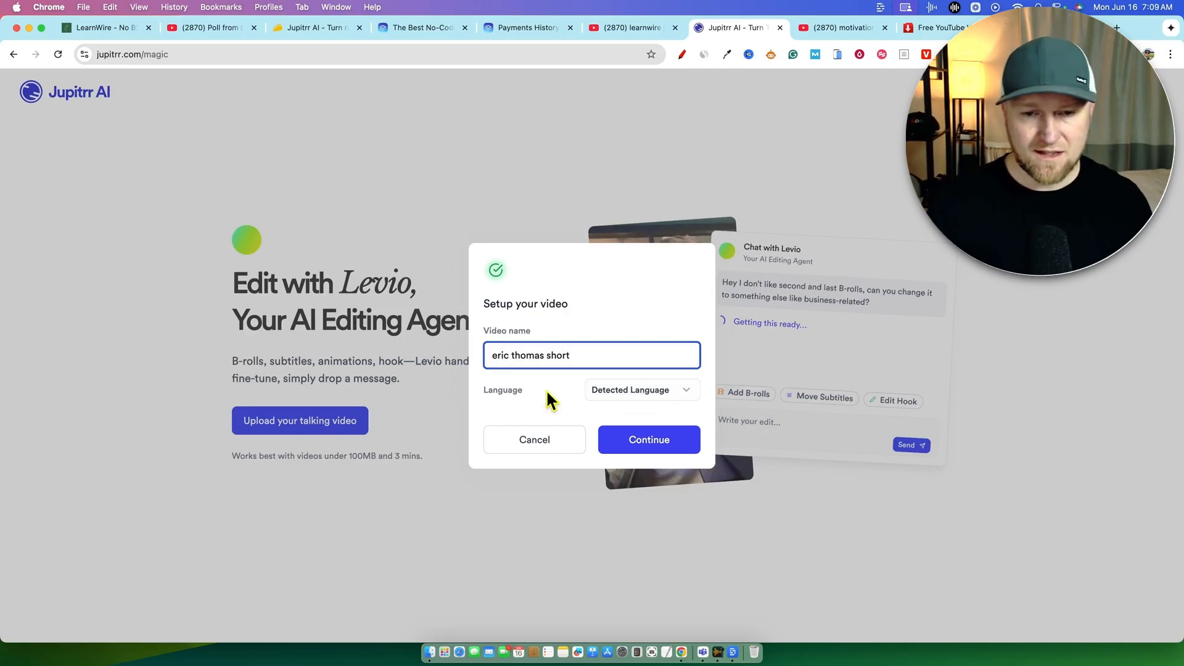
{"action": "left_click", "coordinate": [636, 434]}
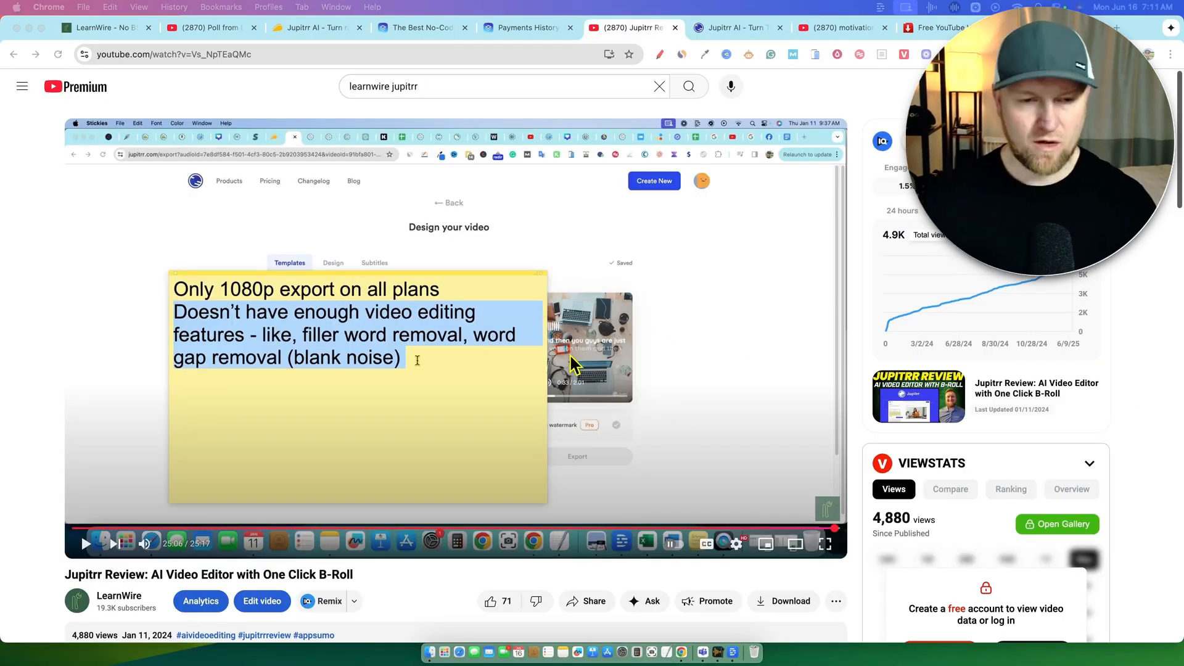
- Read the closing notes and description of the earlier Jupitrr review on YouTube, and return to the Jupitrr AI project
{"action": "scroll", "coordinate": [299, 635], "scroll_direction": "down", "scroll_amount": 3}
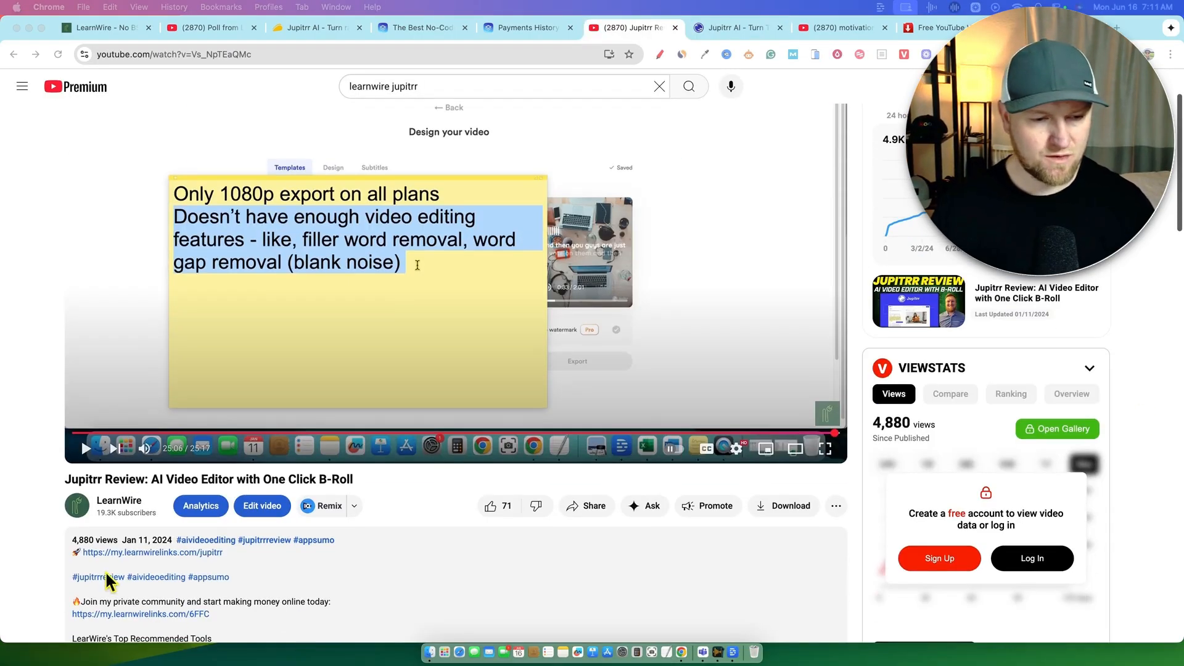
{"action": "scroll", "coordinate": [193, 592], "scroll_direction": "down", "scroll_amount": 1}
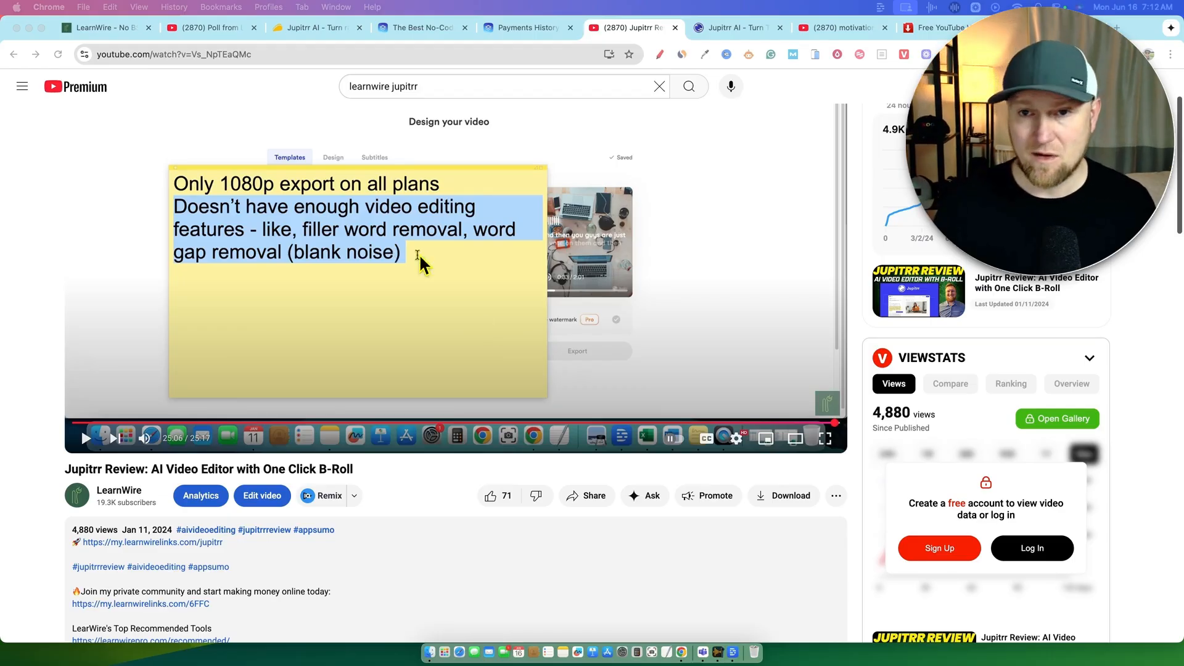
{"action": "left_click", "coordinate": [732, 32]}
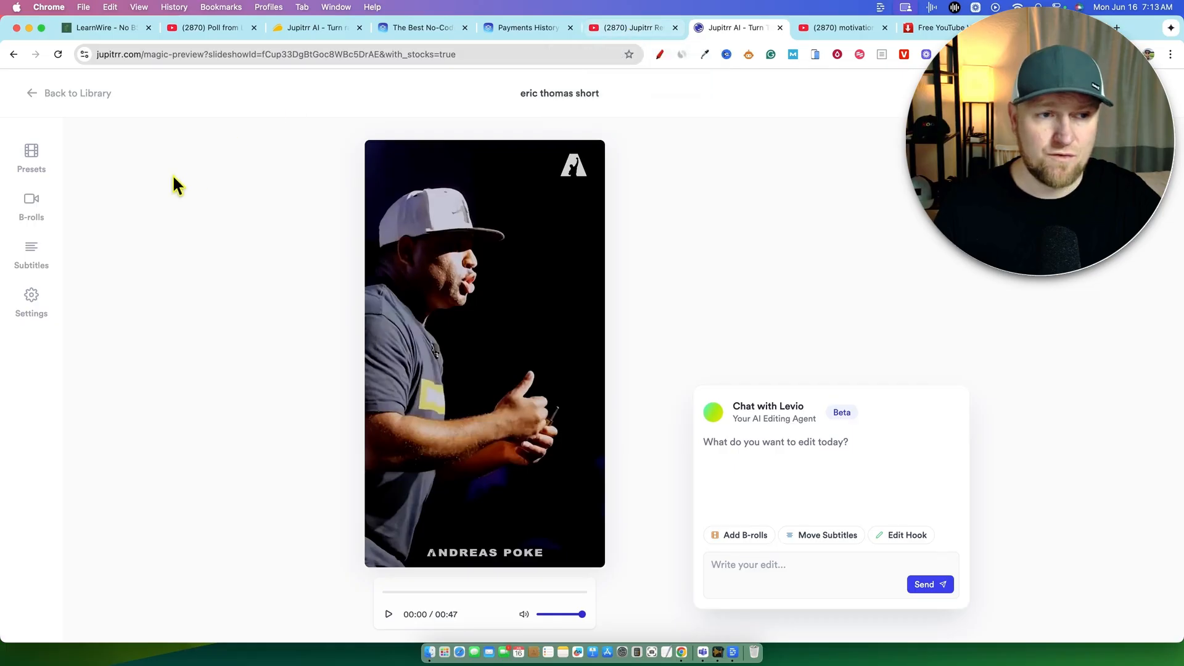
- Switch back to the YouTube review and skim its recording around the file upload, video processing and quick tips dialog
{"action": "left_click", "coordinate": [644, 37]}
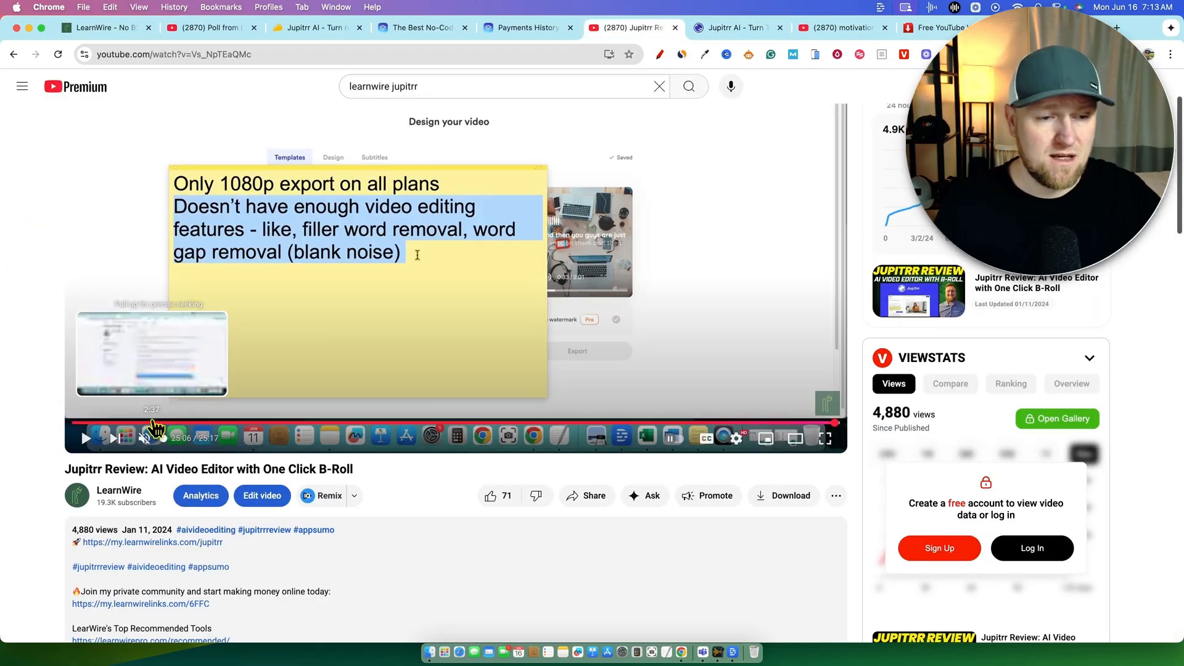
{"action": "left_click_drag", "start_coordinate": [154, 426], "coordinate": [304, 424]}
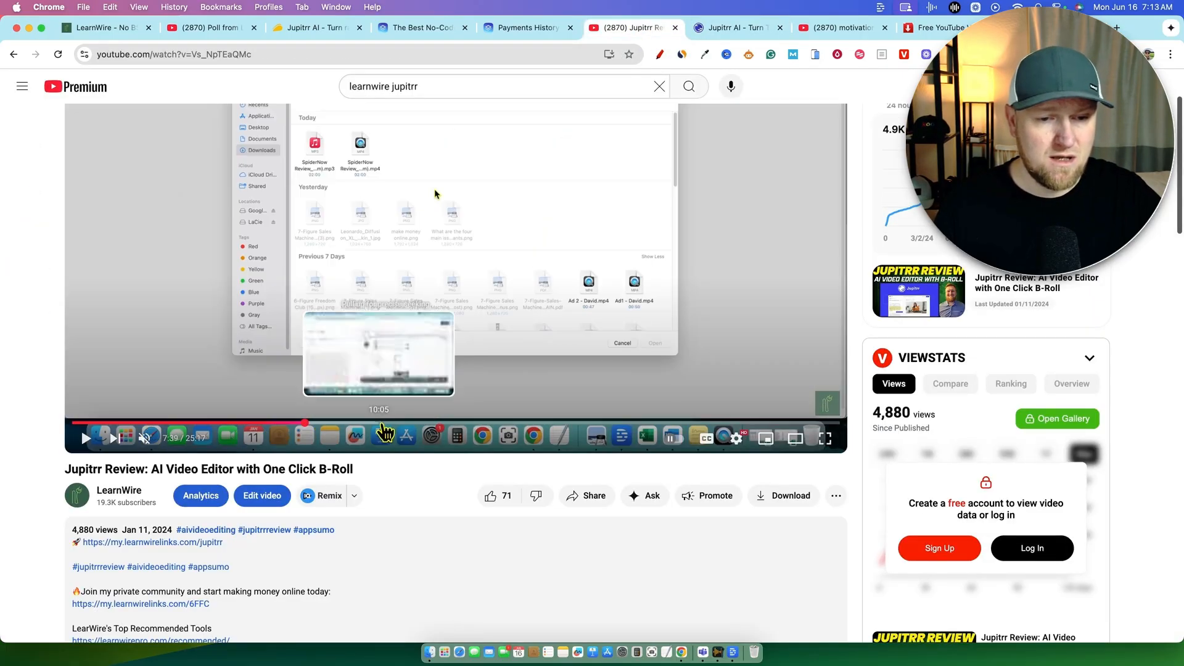
{"action": "left_click", "coordinate": [382, 424]}
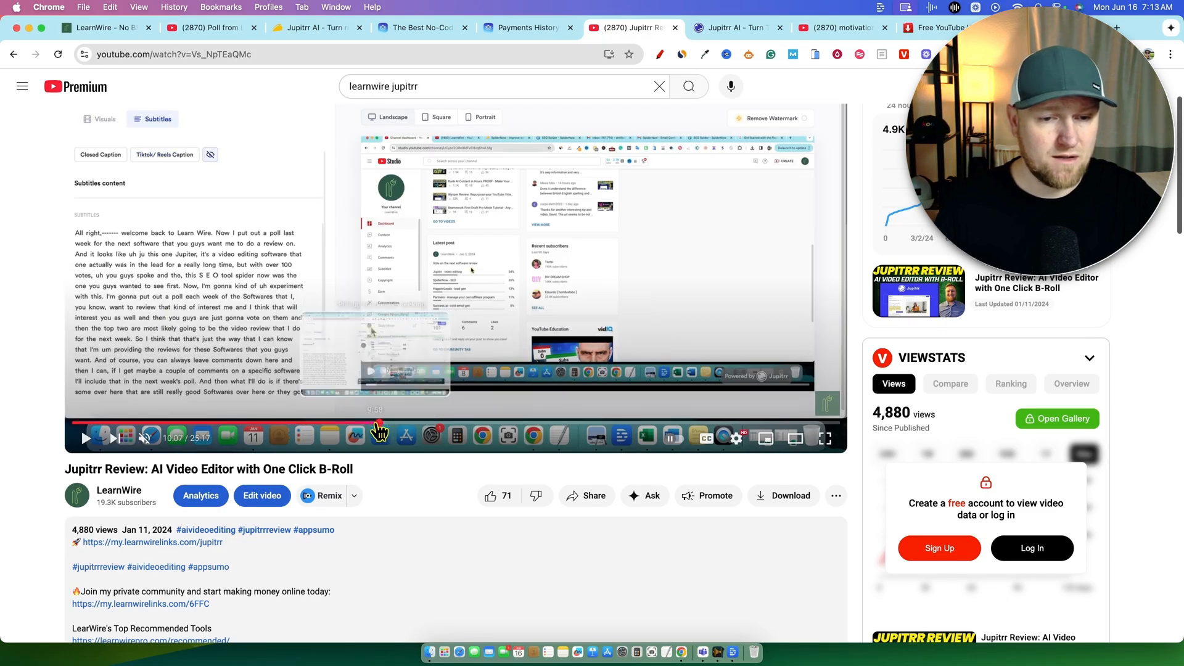
{"action": "left_click", "coordinate": [335, 424]}
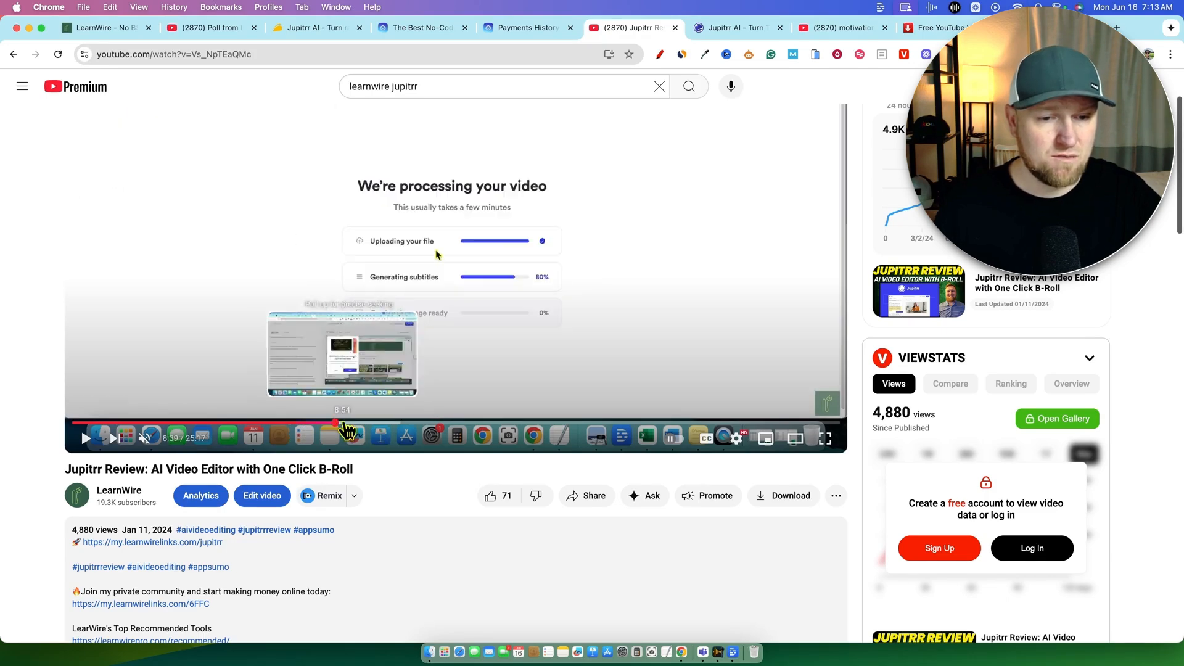
{"action": "left_click", "coordinate": [342, 424]}
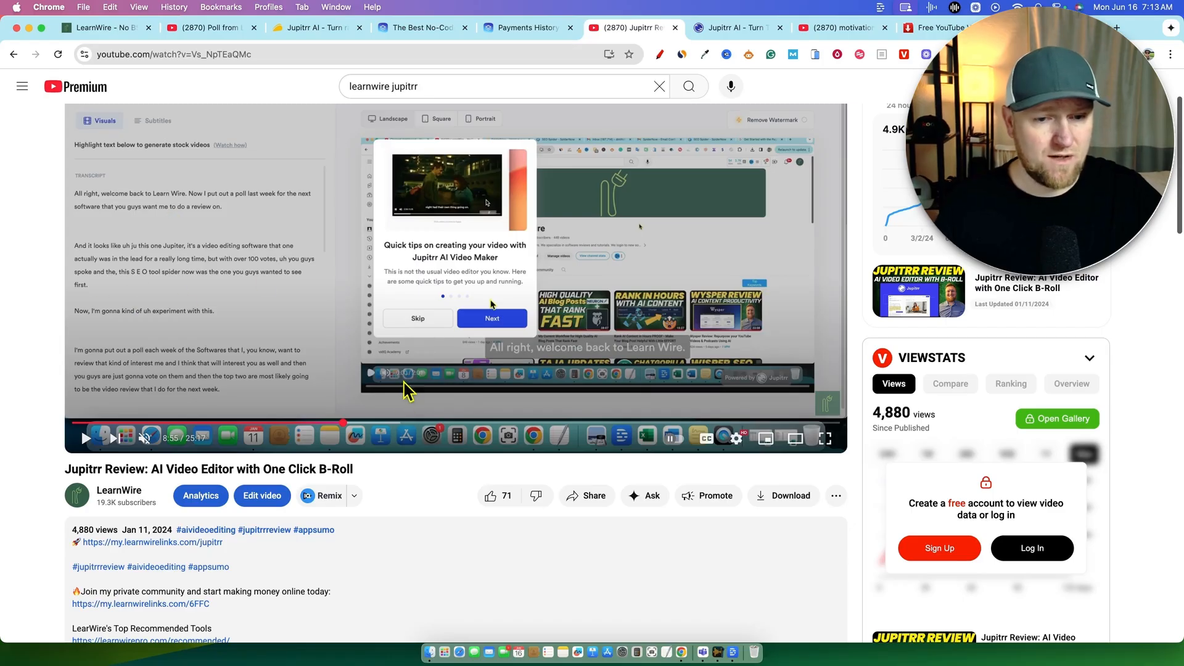
- Switch to Jupitrr AI and examine the subtitles and video presets of the Eric Thomas short
{"action": "key", "text": "ctrl+Tab"}
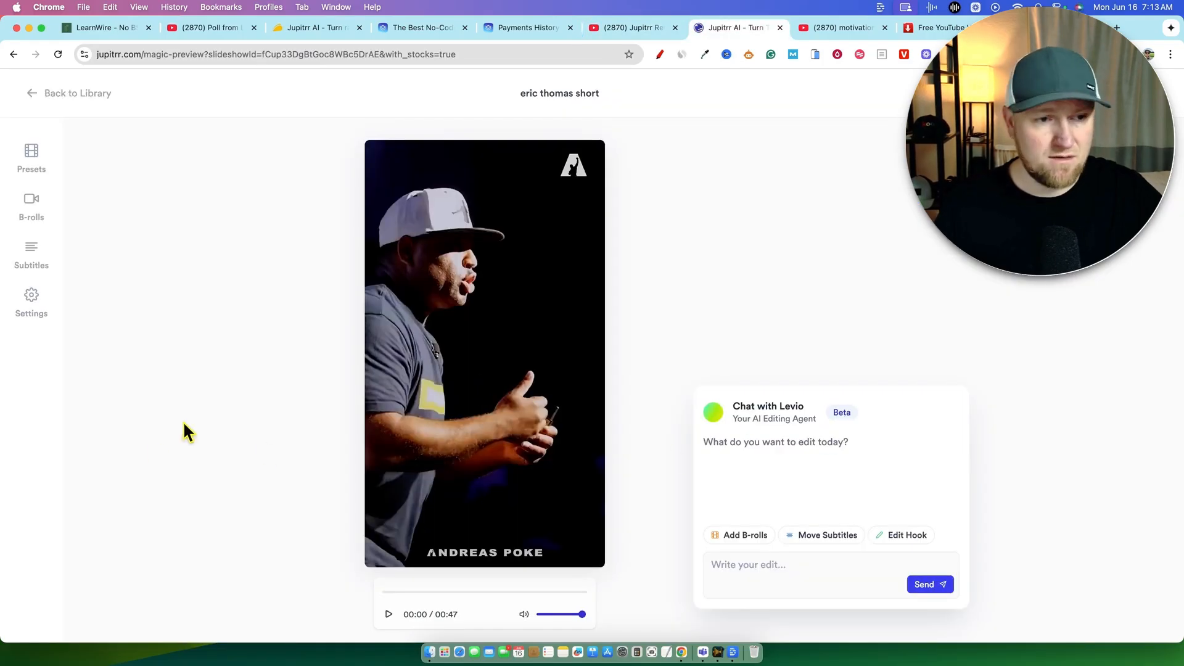
{"action": "left_click", "coordinate": [31, 256]}
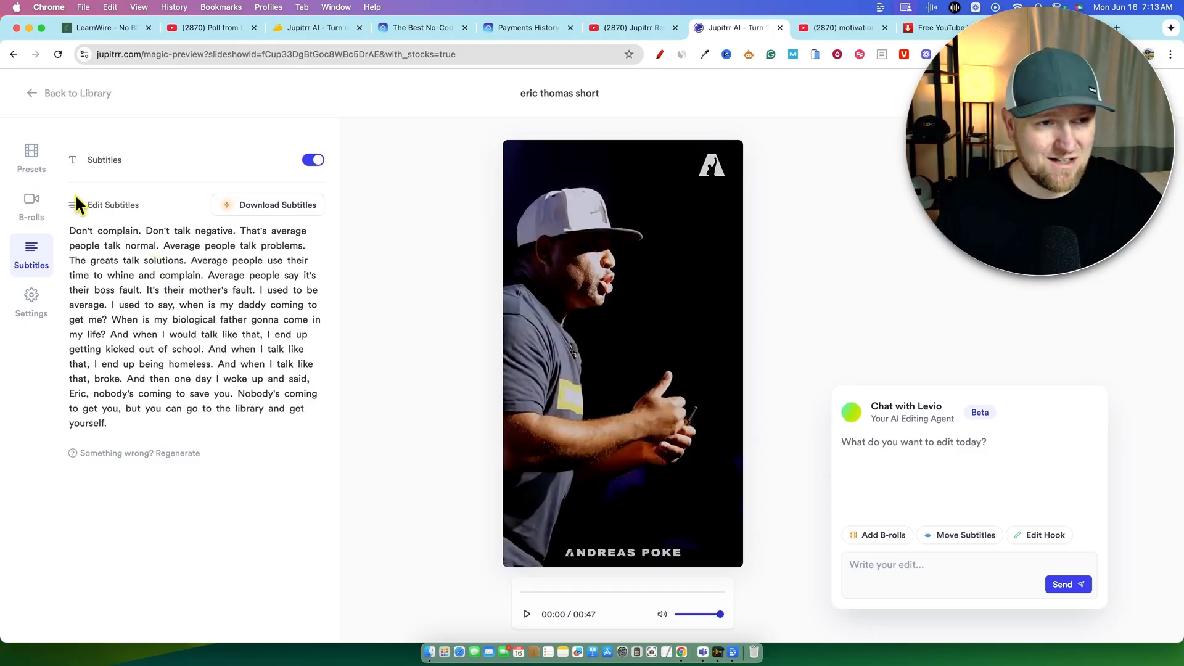
{"action": "left_click", "coordinate": [32, 157]}
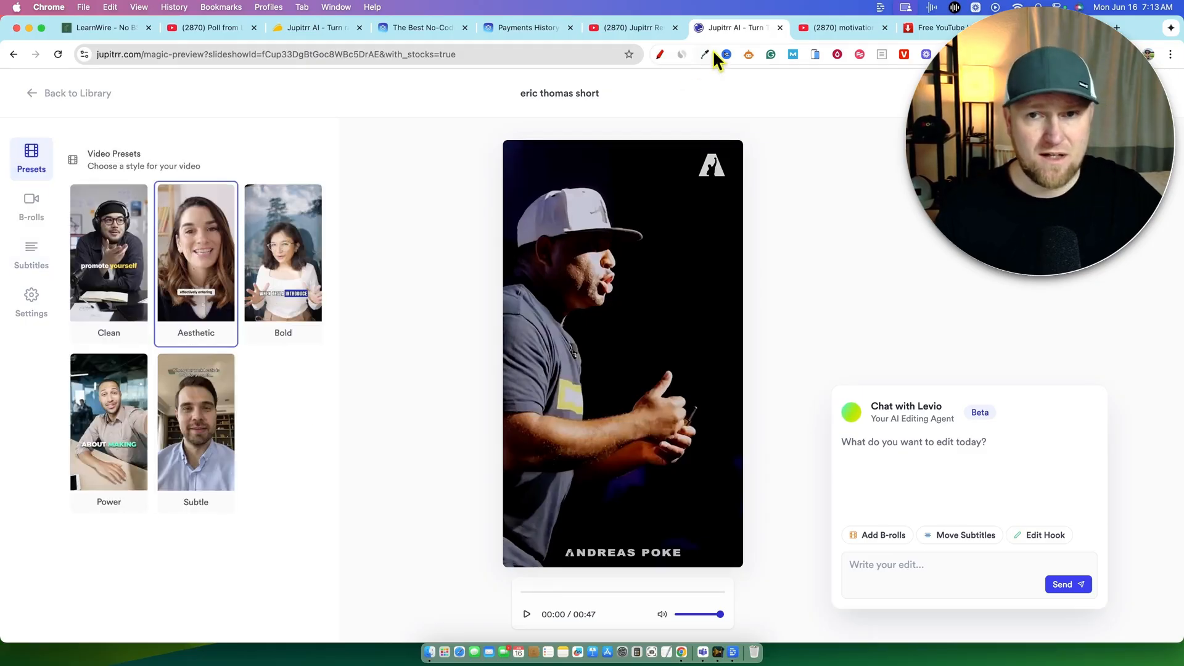
- Return to the YouTube review and skim its sections on caption styles, generated stock visuals, Unsplash images and subtitle design
{"action": "key", "text": "ctrl+shift+Tab"}
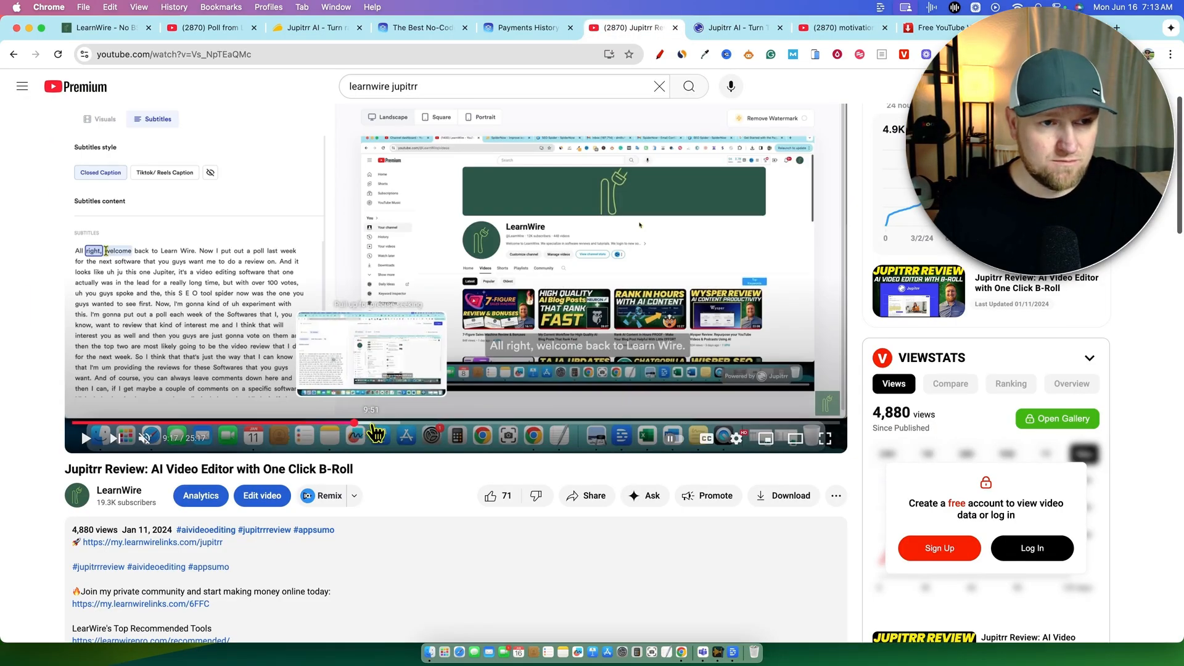
{"action": "left_click", "coordinate": [389, 423]}
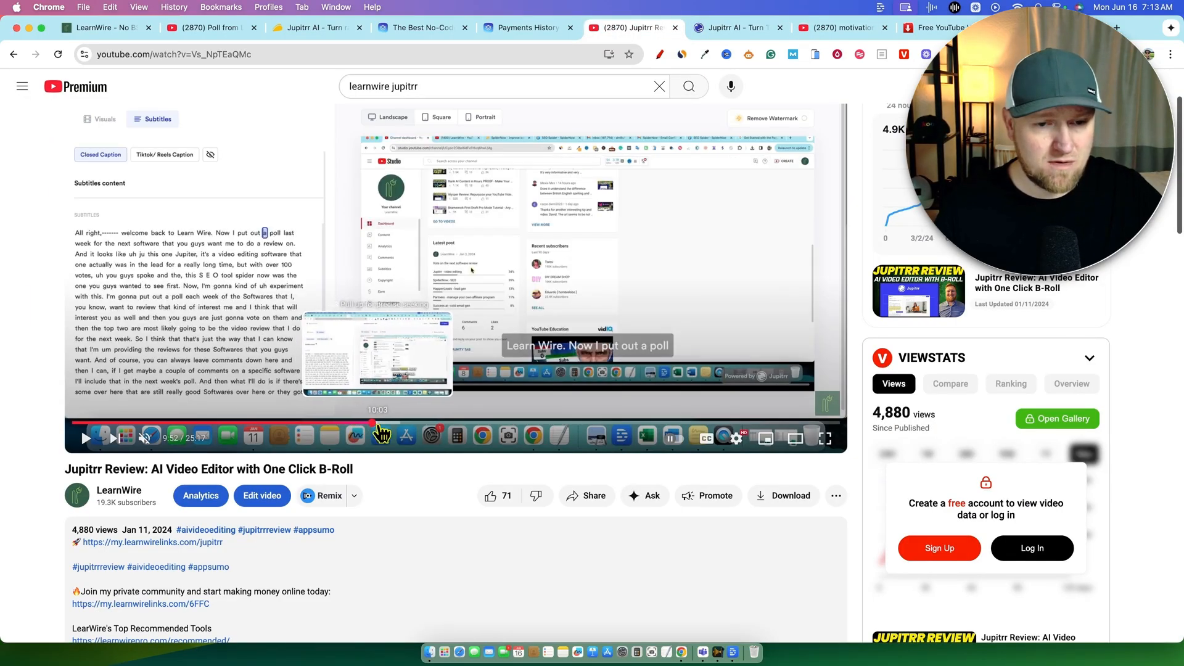
{"action": "left_click", "coordinate": [405, 424]}
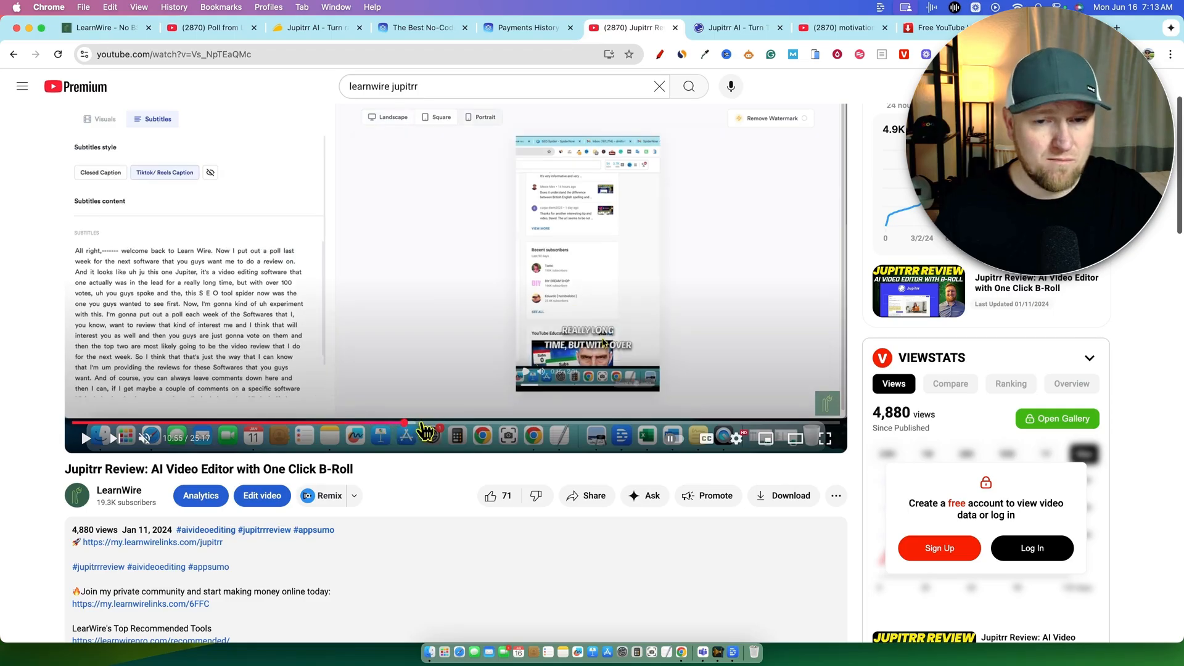
{"action": "left_click", "coordinate": [421, 424]}
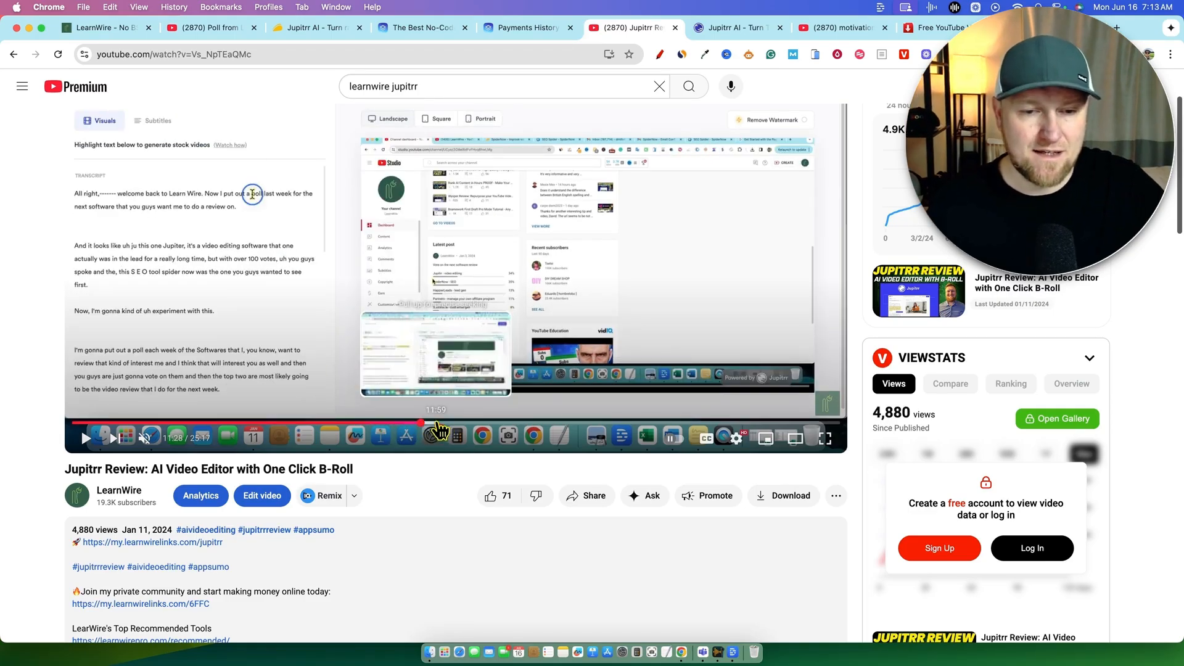
{"action": "left_click", "coordinate": [460, 424]}
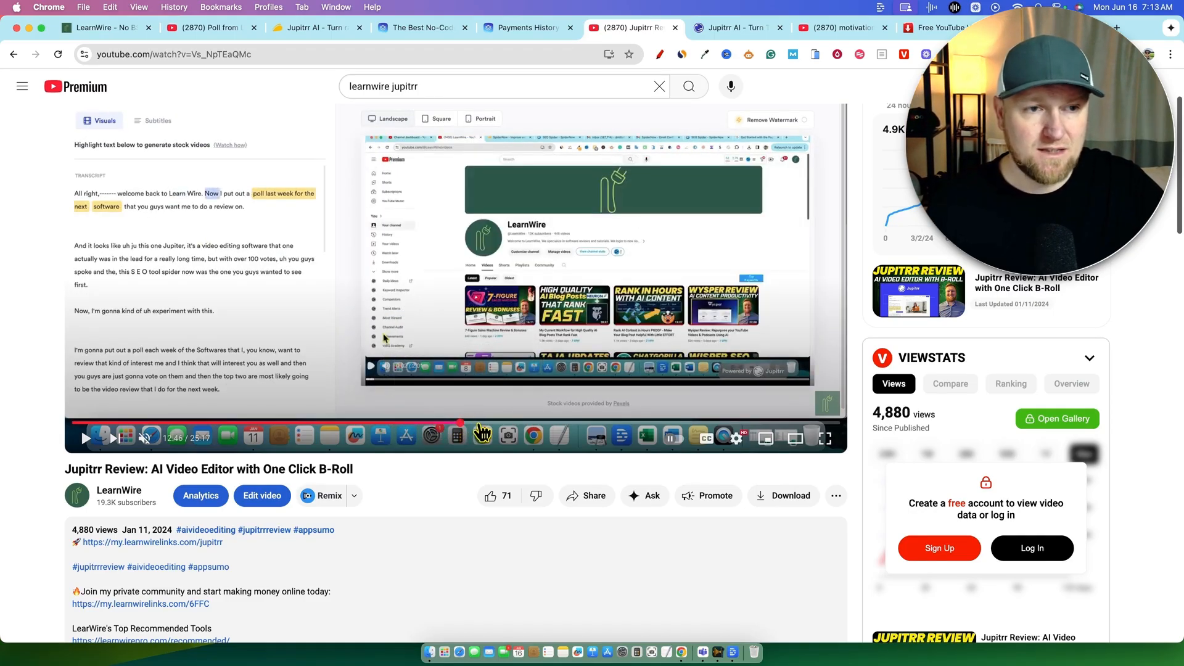
{"action": "left_click", "coordinate": [521, 425]}
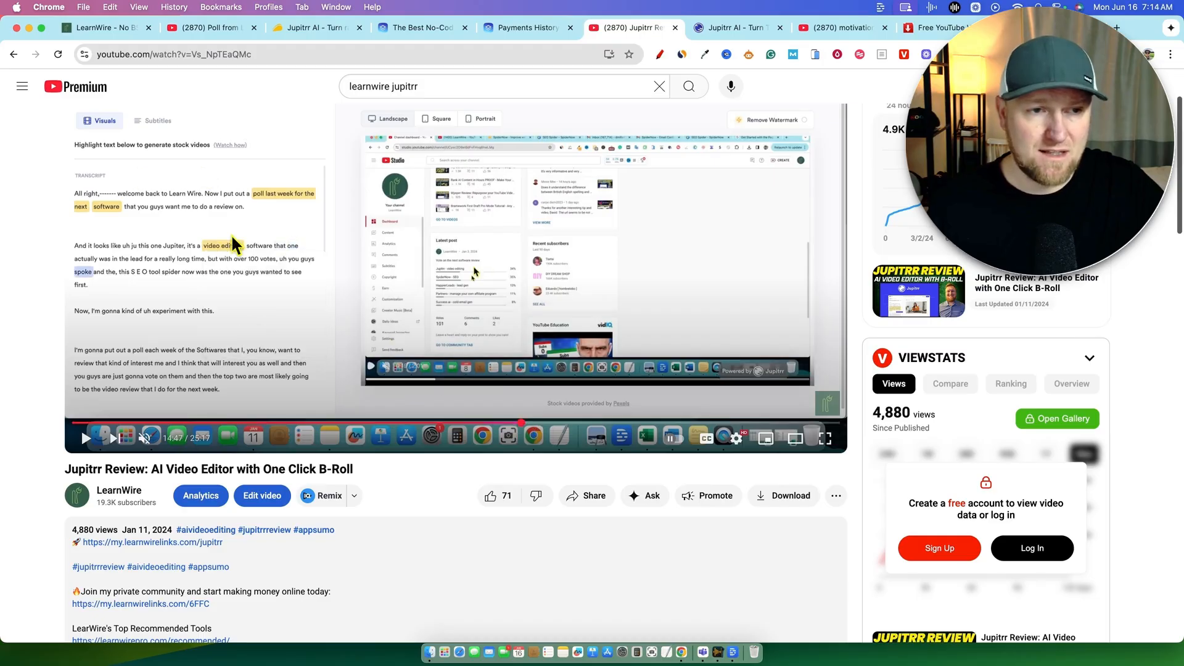
{"action": "left_click", "coordinate": [549, 424]}
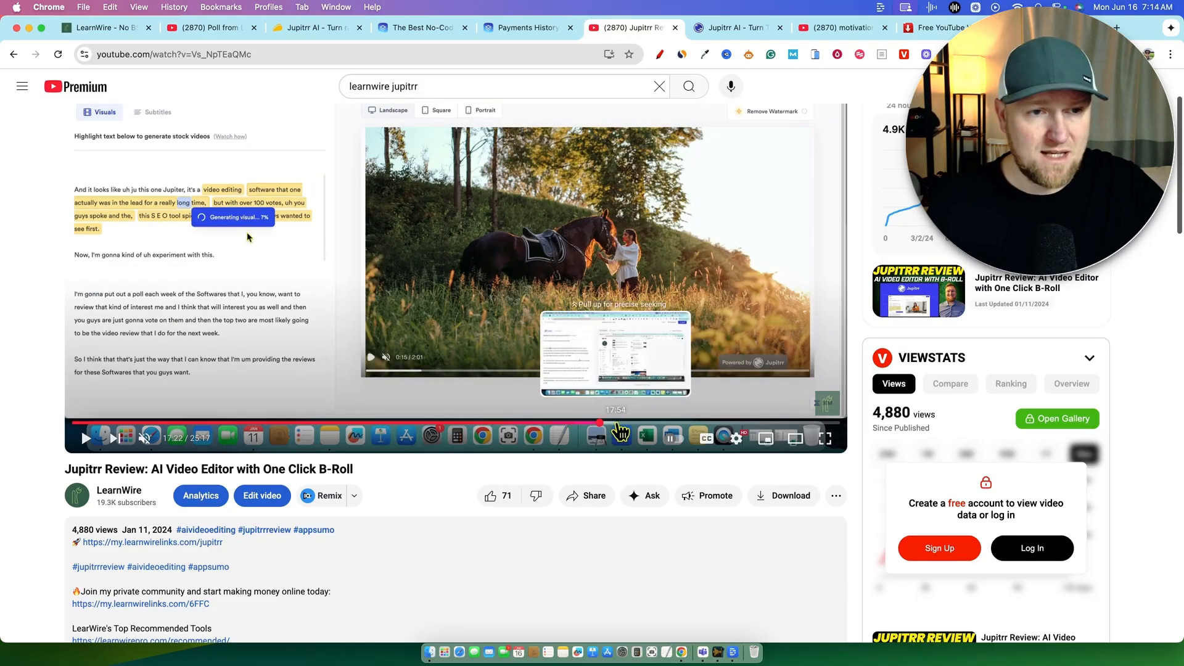
{"action": "left_click", "coordinate": [600, 424]}
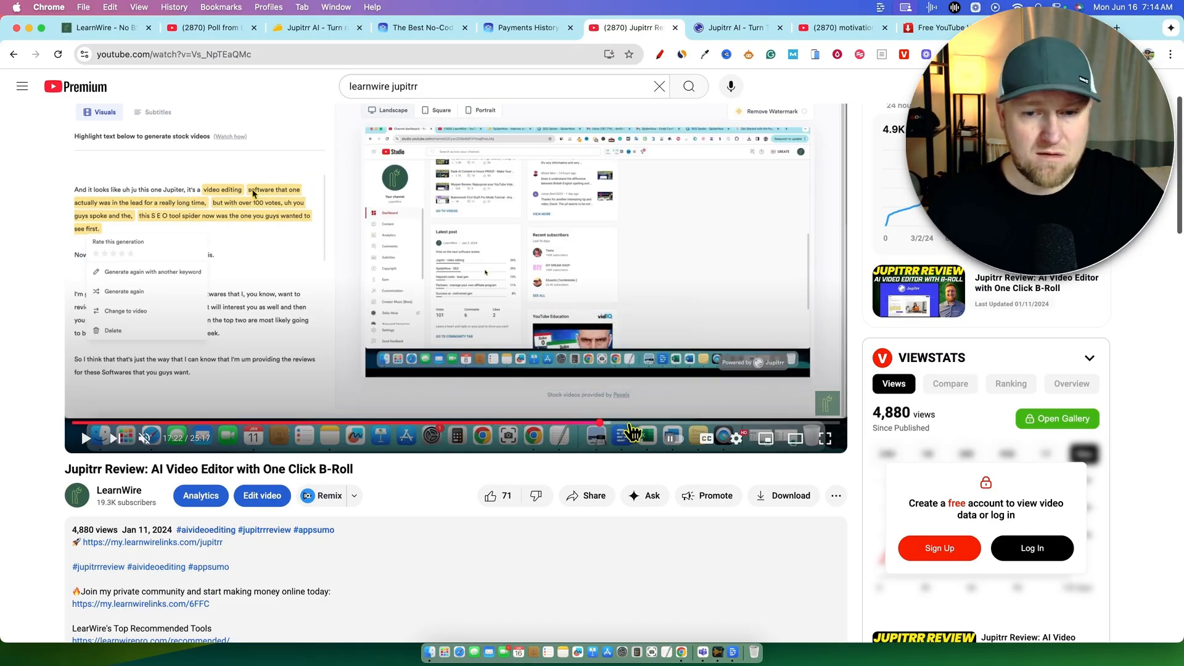
{"action": "left_click", "coordinate": [642, 425]}
{"action": "left_click", "coordinate": [717, 425]}
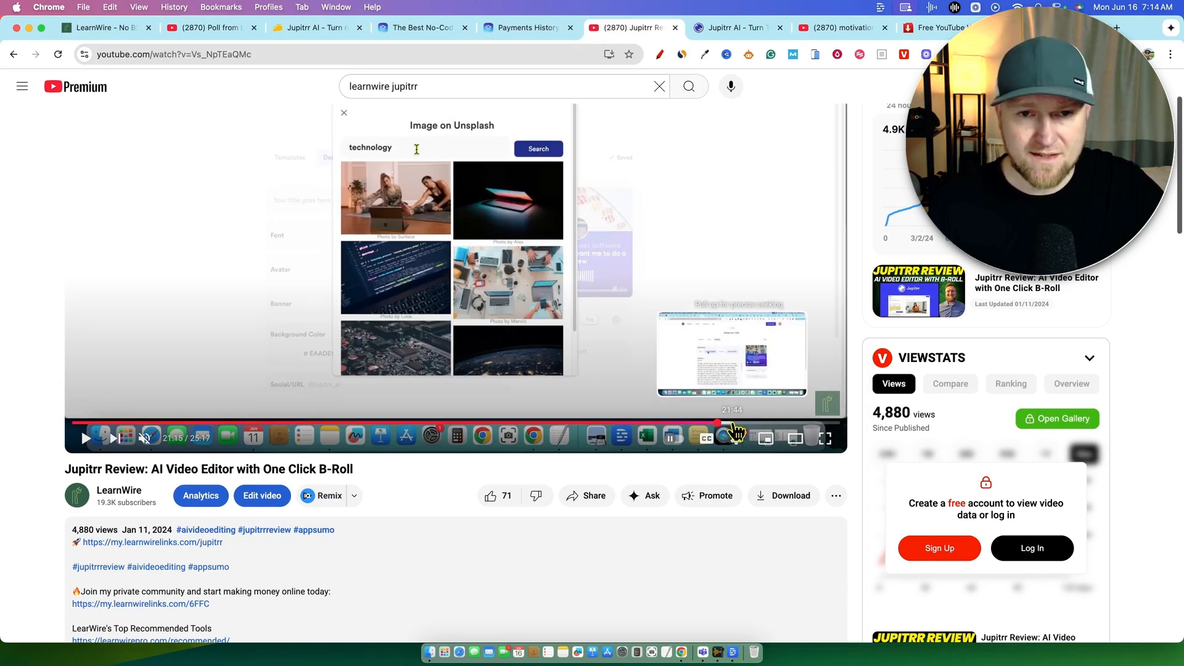
{"action": "left_click", "coordinate": [731, 424]}
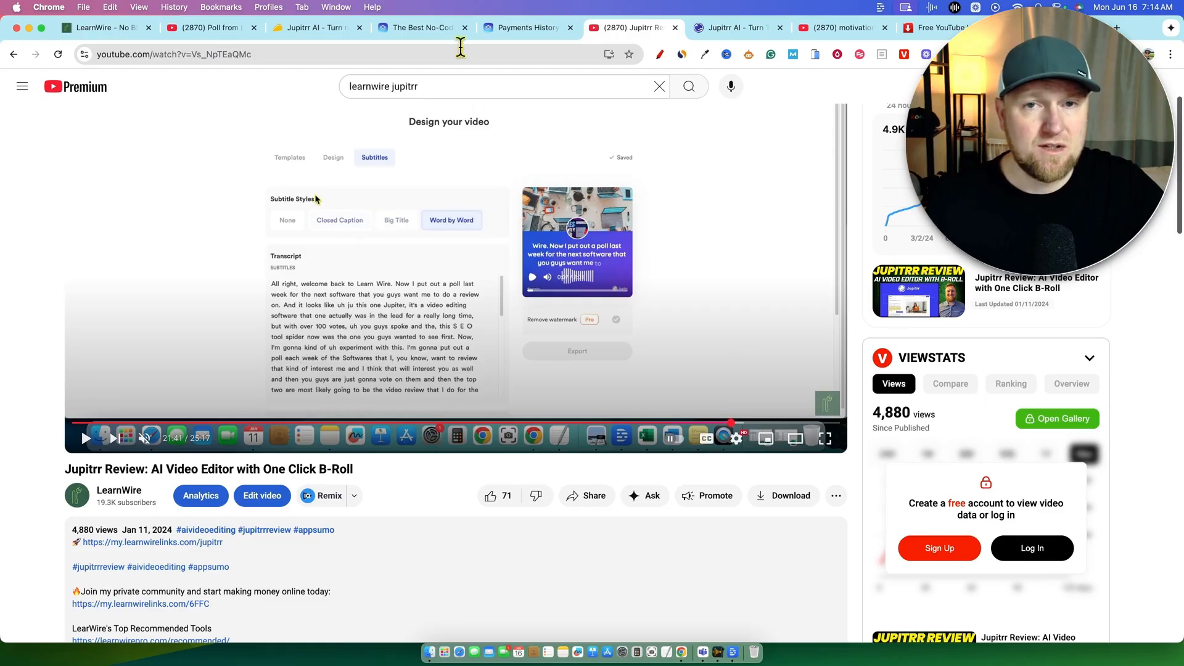
- Switch to Jupitrr AI, apply the Power preset to the Eric Thomas short and open its B-rolls
{"action": "left_click", "coordinate": [719, 30]}
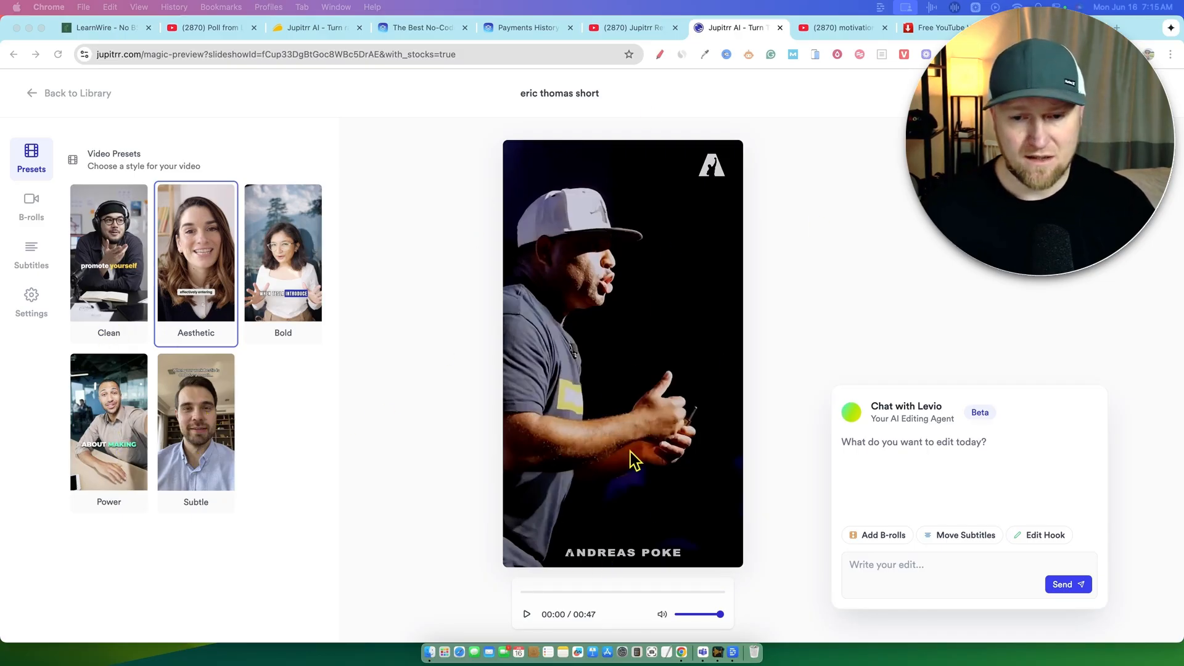
{"action": "left_click", "coordinate": [117, 431]}
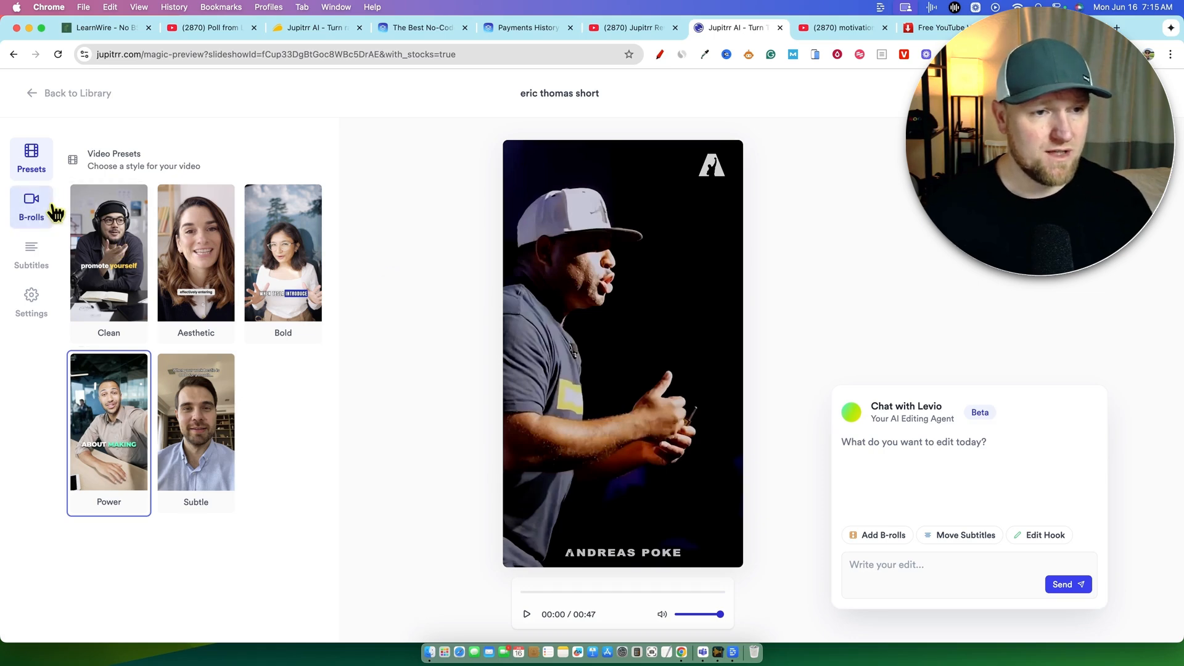
{"action": "left_click", "coordinate": [31, 207]}
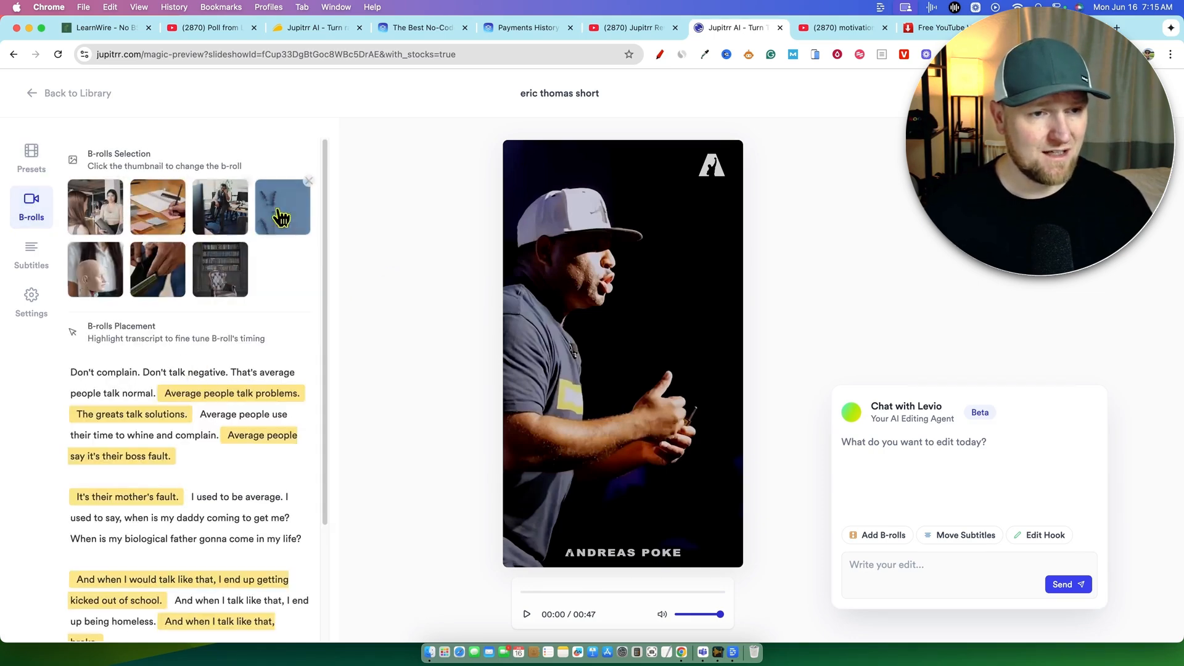
- Preview the short with its B-rolls and subtitles, jumping back to its opening lines and playing it through
{"action": "left_click", "coordinate": [527, 615]}
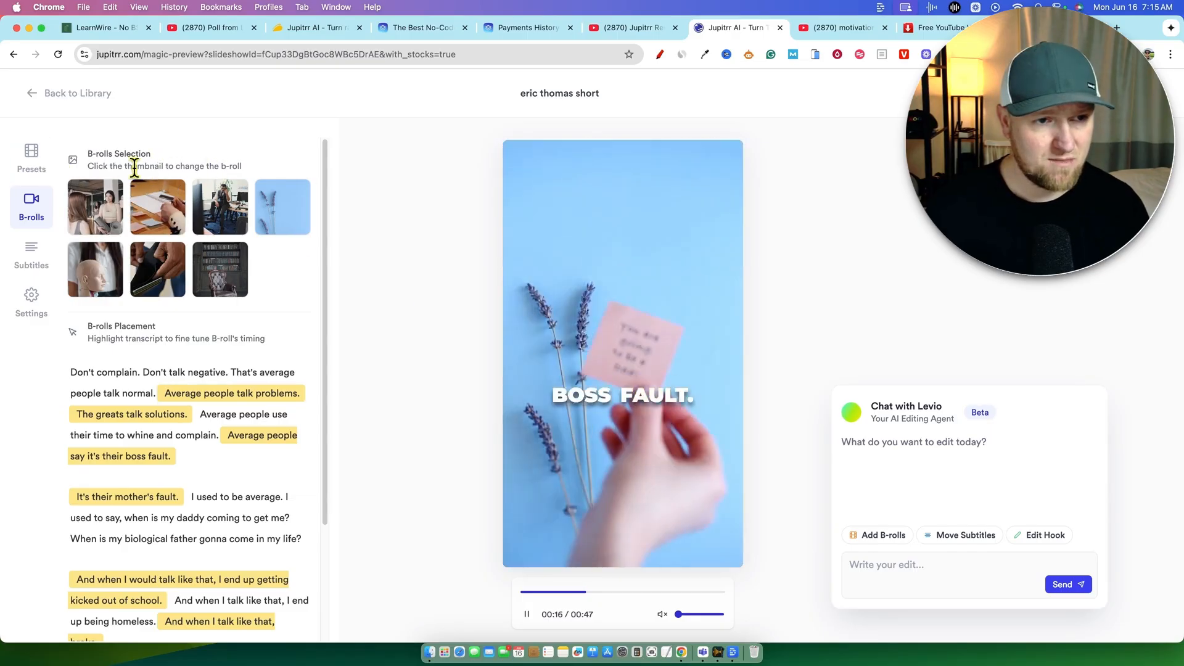
{"action": "left_click", "coordinate": [179, 389]}
{"action": "left_click", "coordinate": [171, 377]}
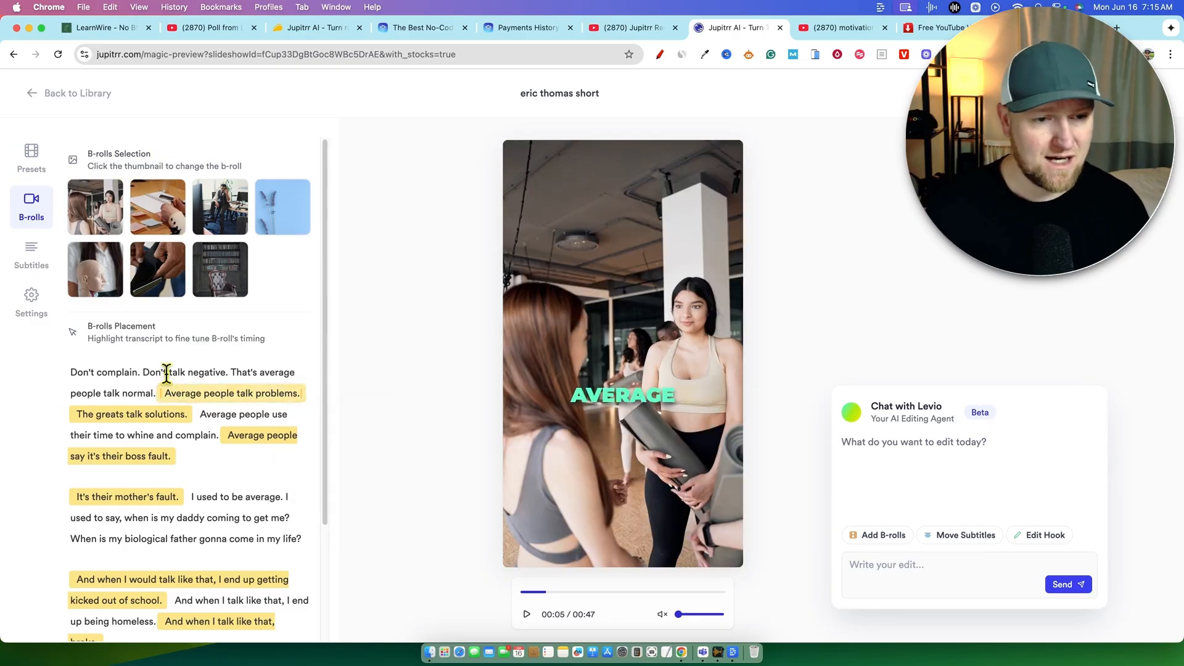
{"action": "left_click", "coordinate": [523, 614]}
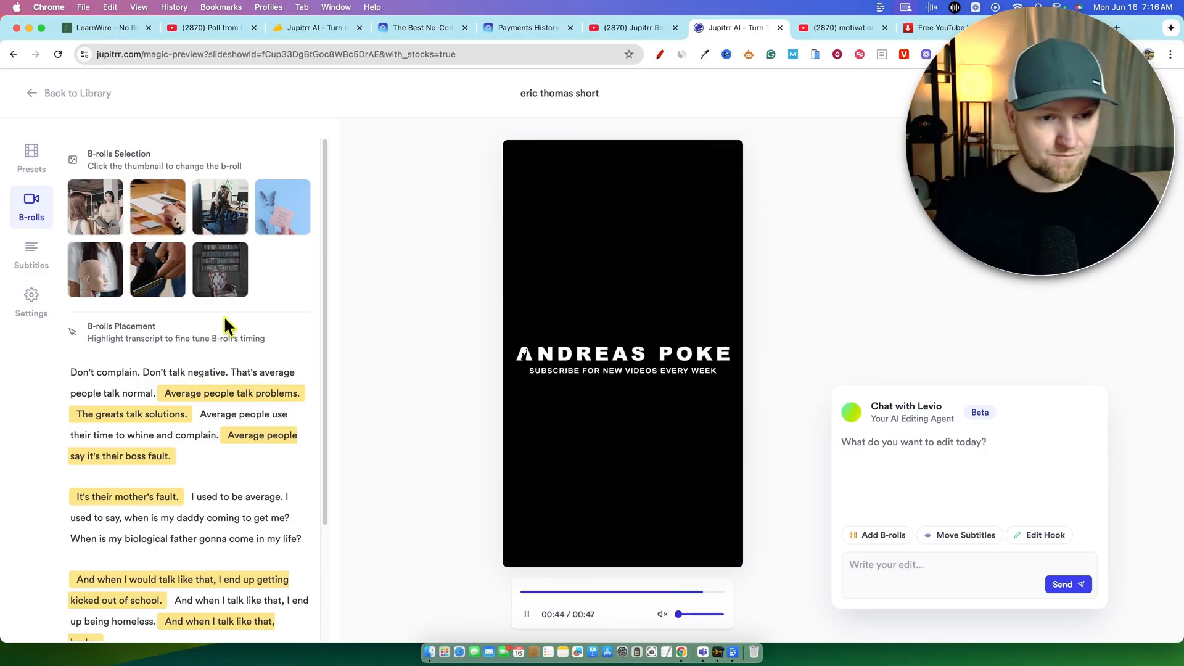
- Review the B-roll placements in the transcript, checking those on "Average people say it's their boss fault." and "Average people talk problems."
{"action": "scroll", "coordinate": [247, 426], "scroll_direction": "down", "scroll_amount": 5}
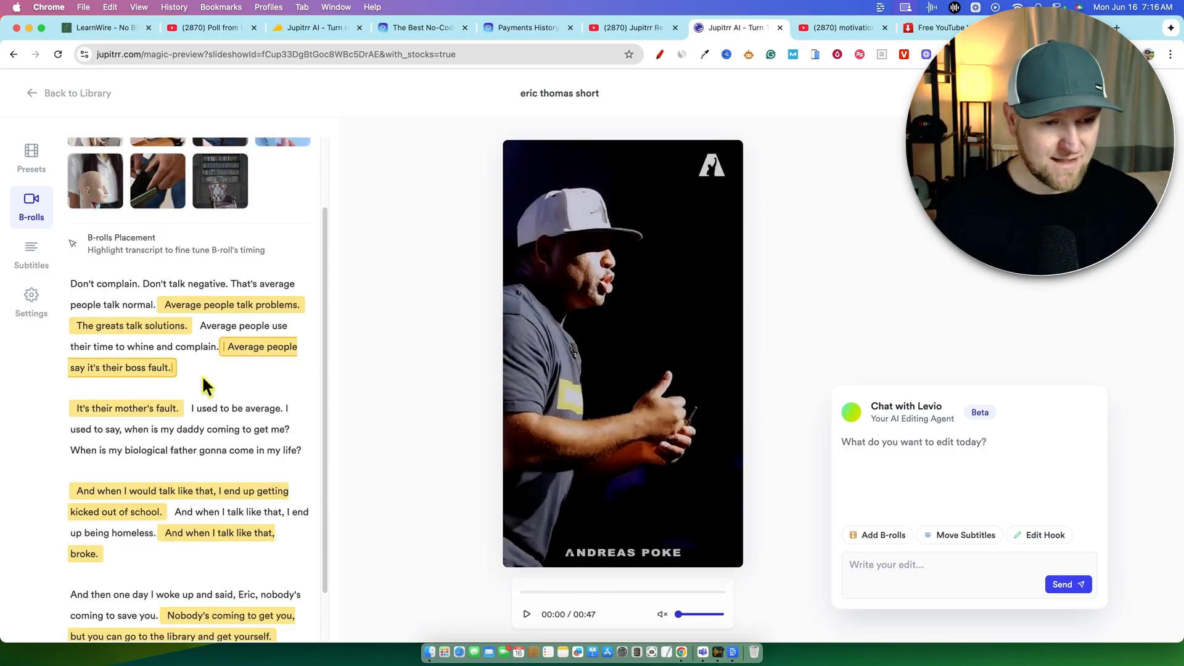
{"action": "scroll", "coordinate": [217, 373], "scroll_direction": "up", "scroll_amount": 6}
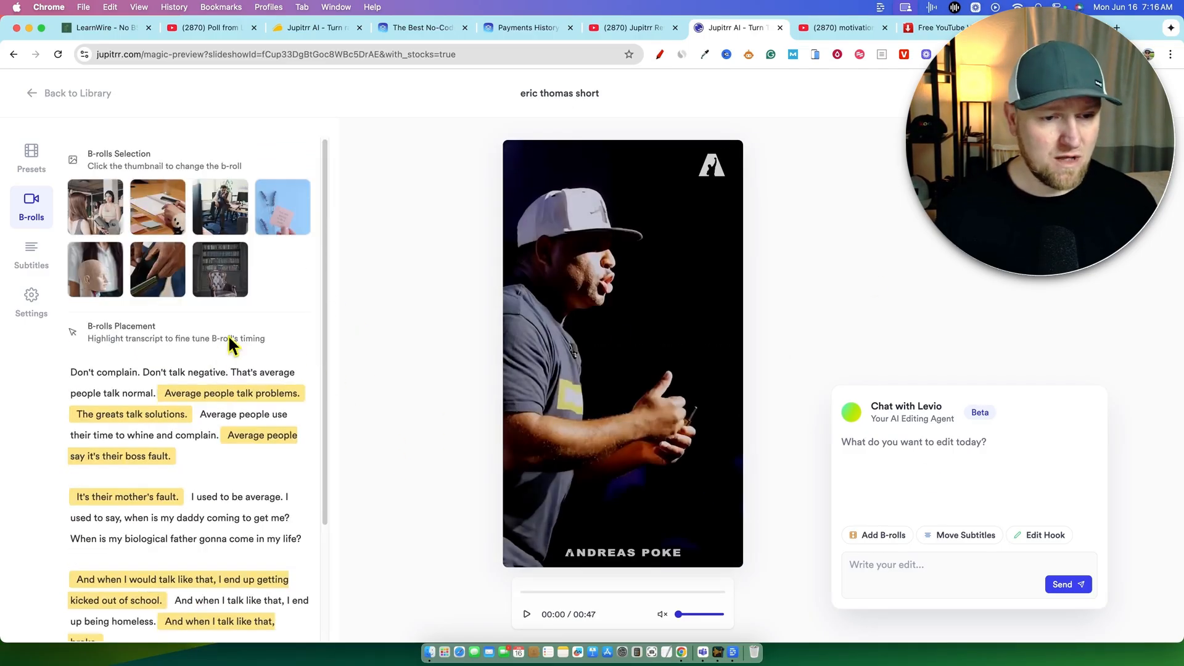
{"action": "scroll", "coordinate": [235, 382], "scroll_direction": "down", "scroll_amount": 1}
{"action": "left_click", "coordinate": [265, 401]}
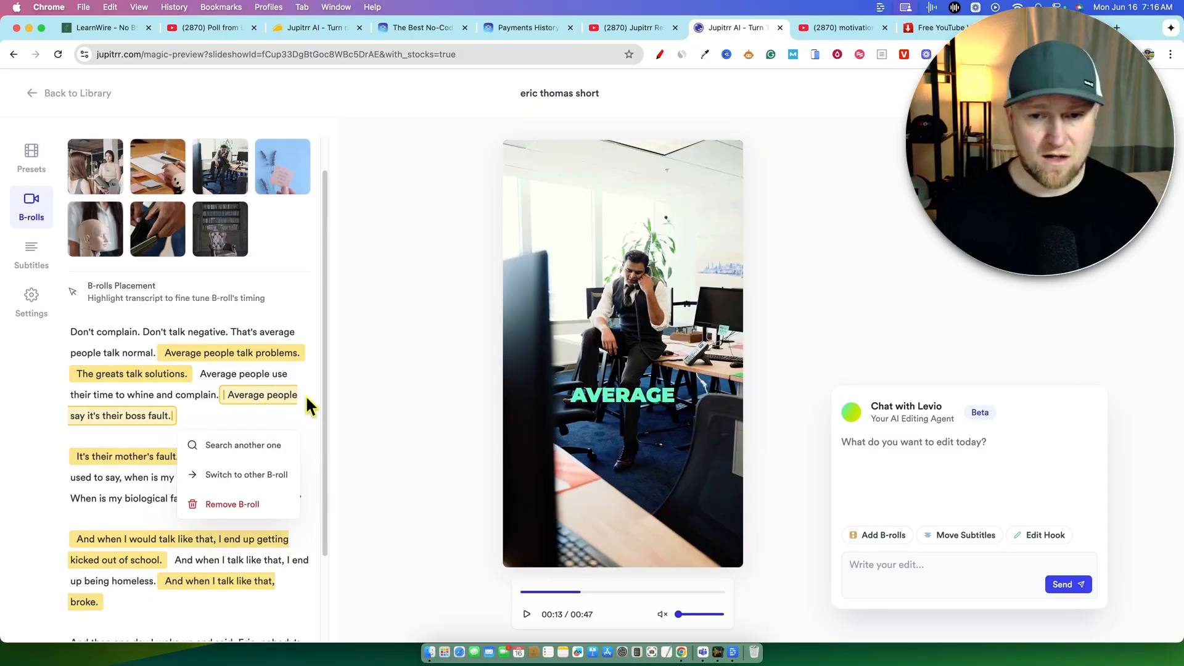
{"action": "left_click", "coordinate": [207, 355]}
{"action": "left_click", "coordinate": [209, 356]}
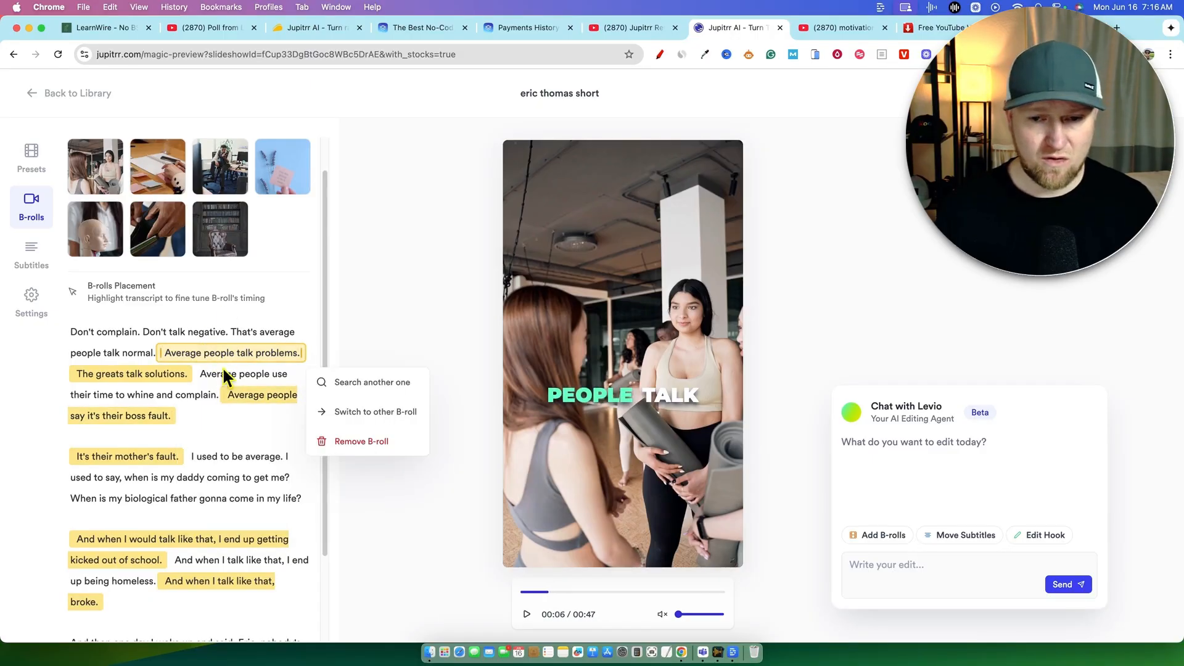
- Check the B-rolls placed on "It's their mother's fault." and "And when I would talk like that, I end up getting kicked out of school."
{"action": "scroll", "coordinate": [222, 376], "scroll_direction": "down", "scroll_amount": 4}
{"action": "left_click", "coordinate": [179, 434]}
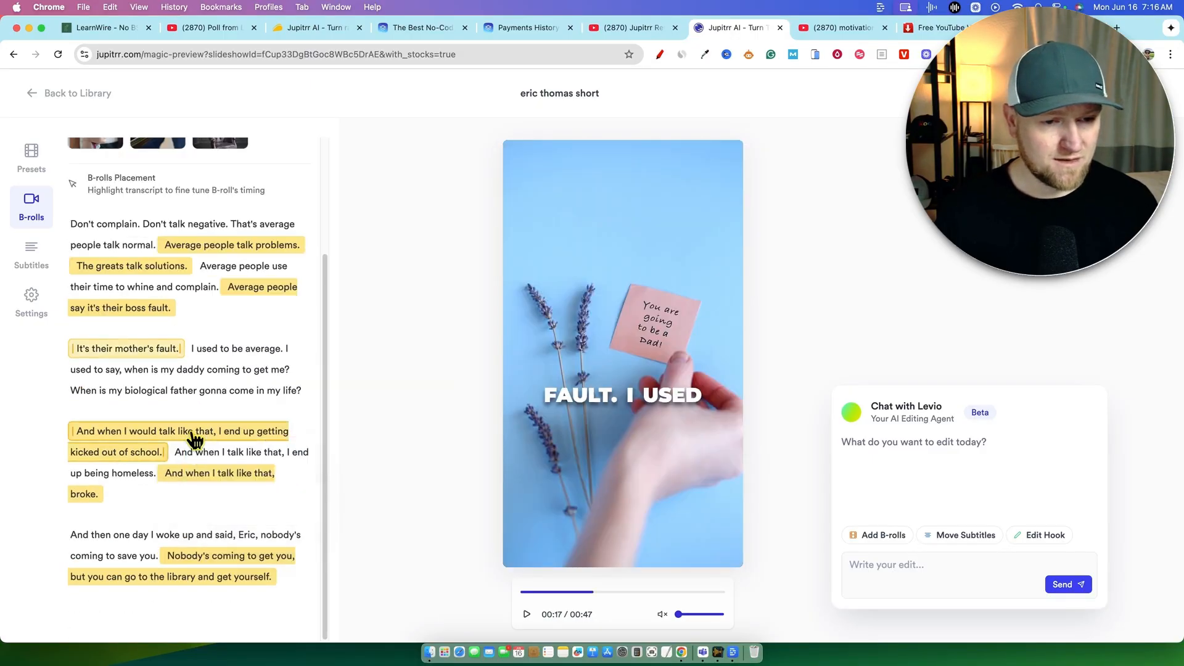
{"action": "left_click", "coordinate": [195, 440]}
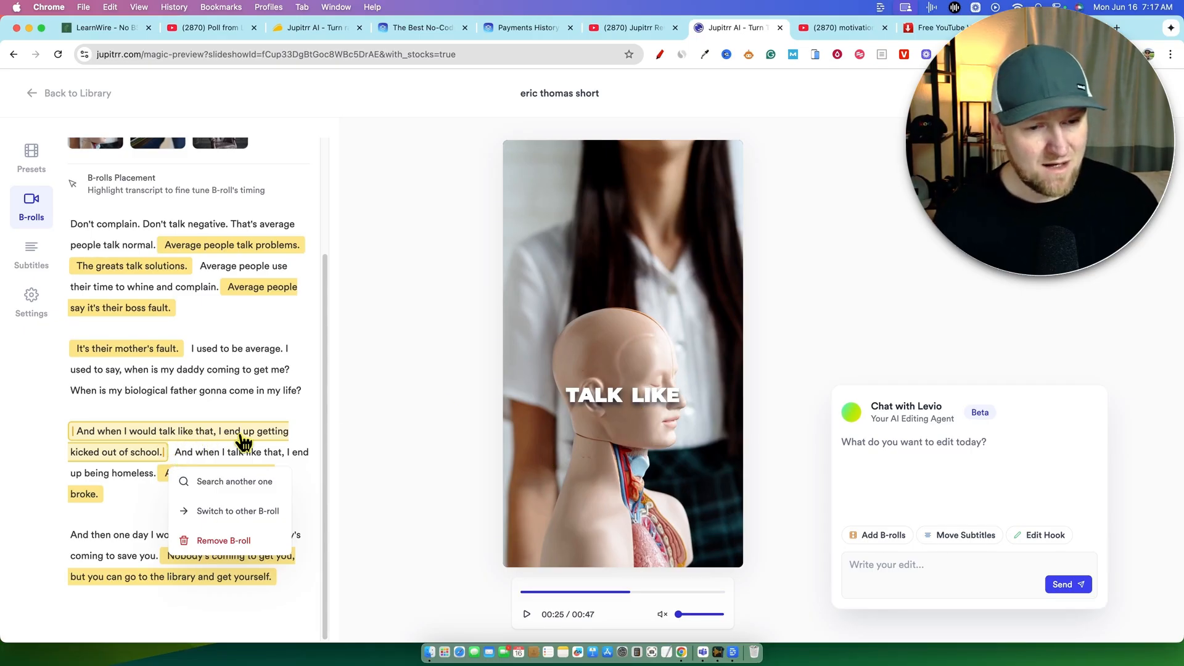
- Browse the web image, stock and uploaded asset sources for another B-roll for the "kicked out of school" line
{"action": "left_click", "coordinate": [138, 454]}
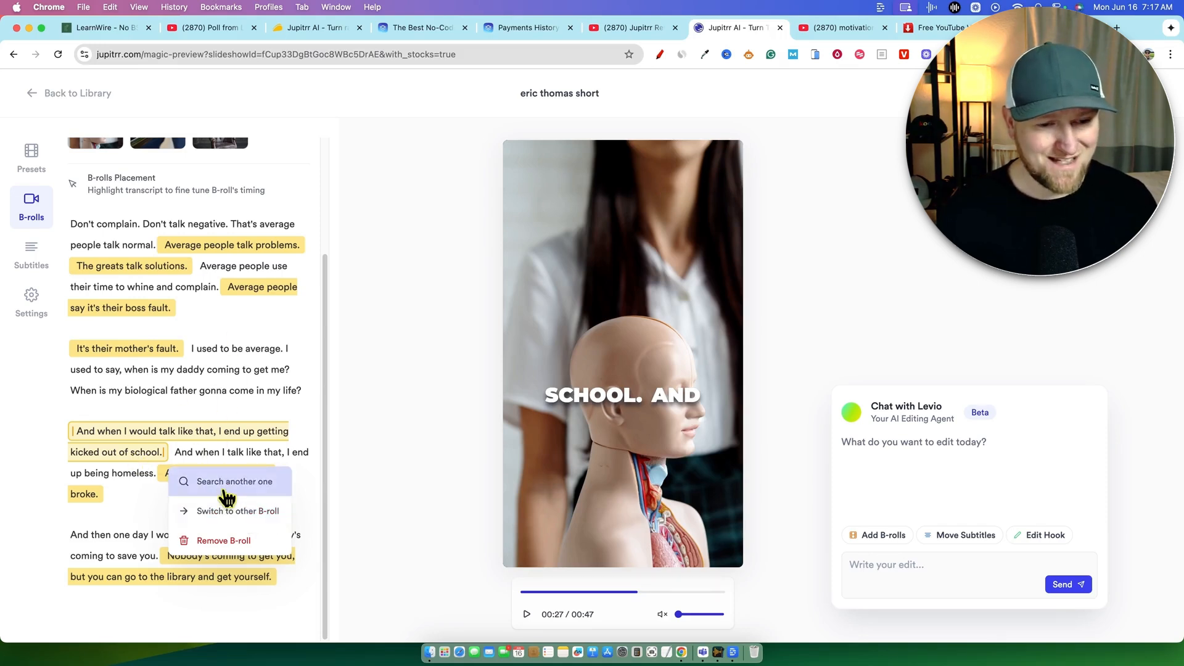
{"action": "left_click", "coordinate": [233, 522]}
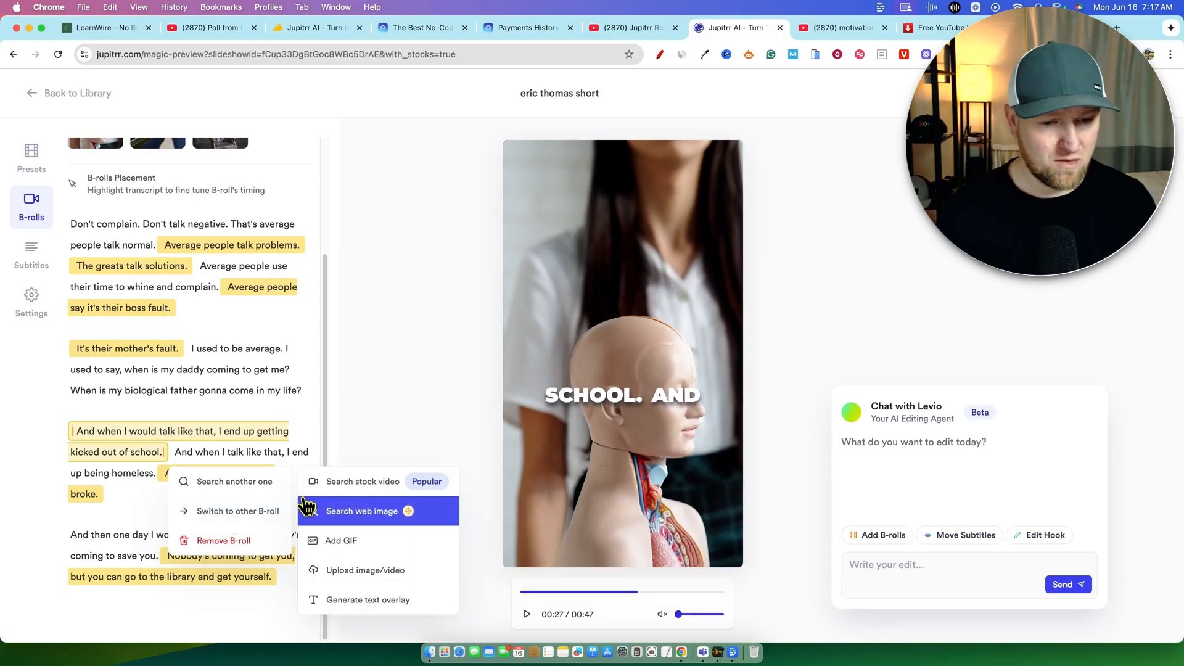
{"action": "left_click", "coordinate": [379, 523]}
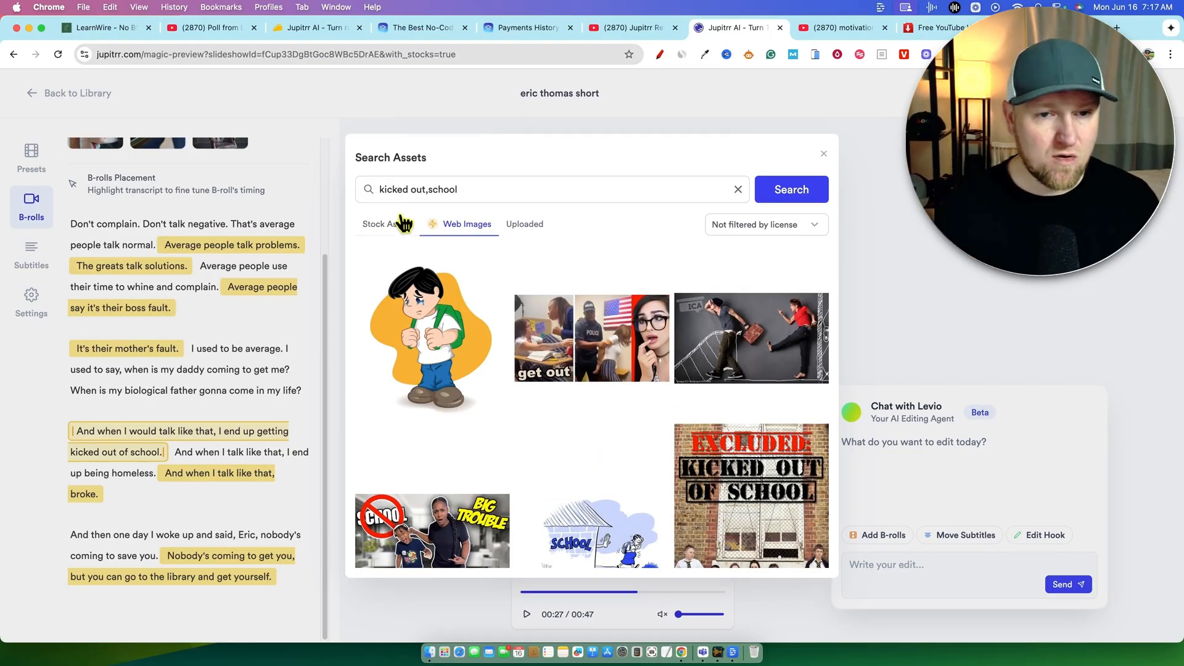
{"action": "left_click", "coordinate": [404, 222]}
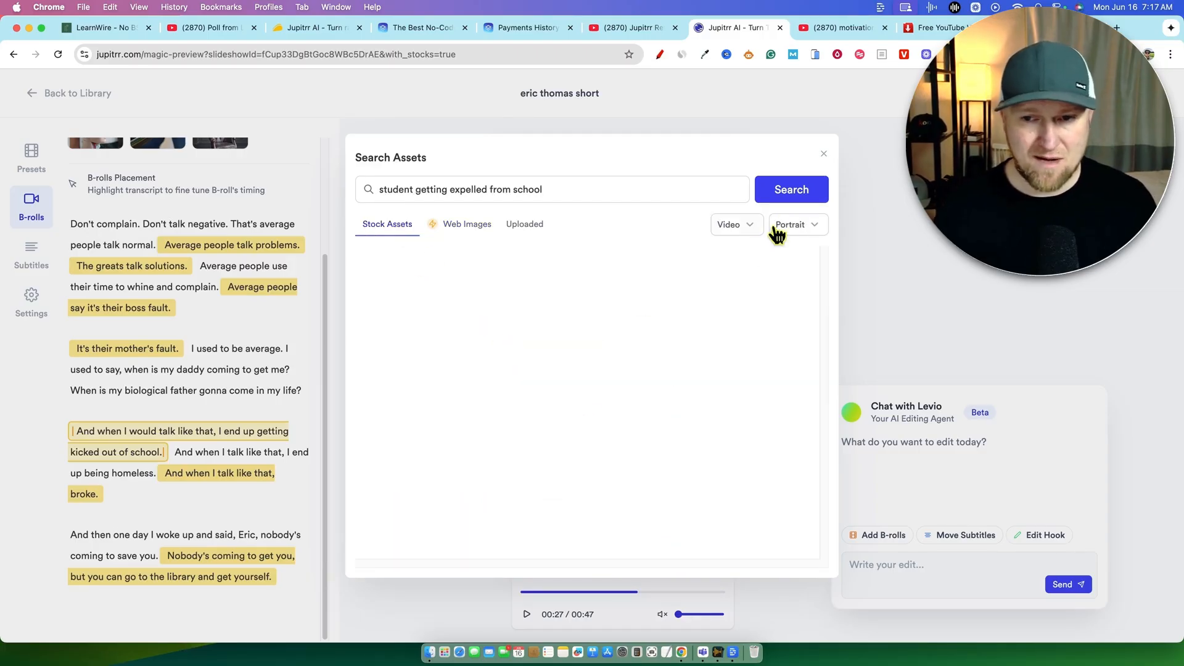
{"action": "left_click", "coordinate": [484, 232]}
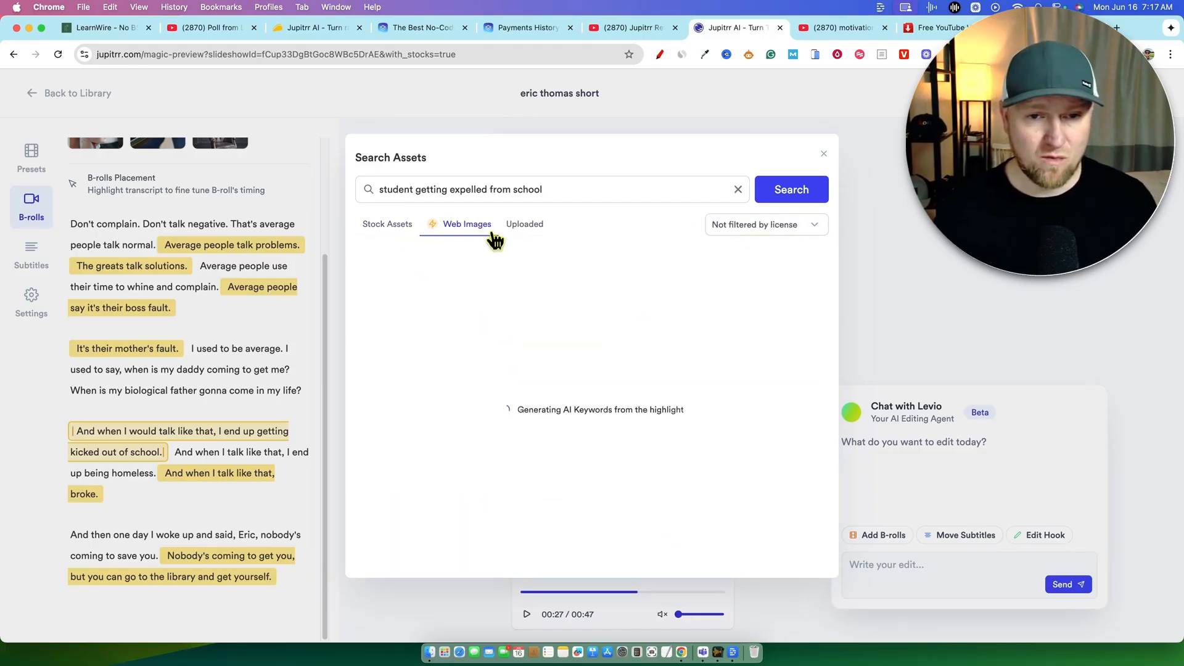
{"action": "left_click", "coordinate": [523, 232]}
- Replace the "kicked out of school" B-roll with a portrait stock image of a girl standing in front of other schoolchildren
{"action": "left_click", "coordinate": [378, 224]}
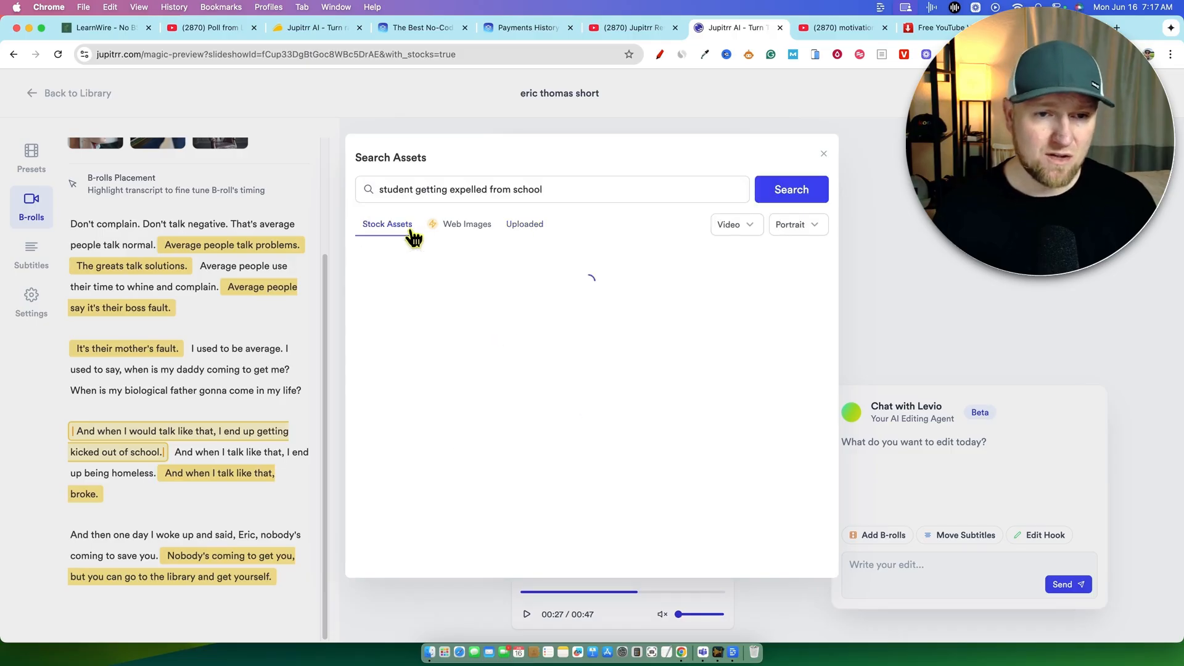
{"action": "left_click", "coordinate": [740, 224]}
{"action": "left_click", "coordinate": [742, 199]}
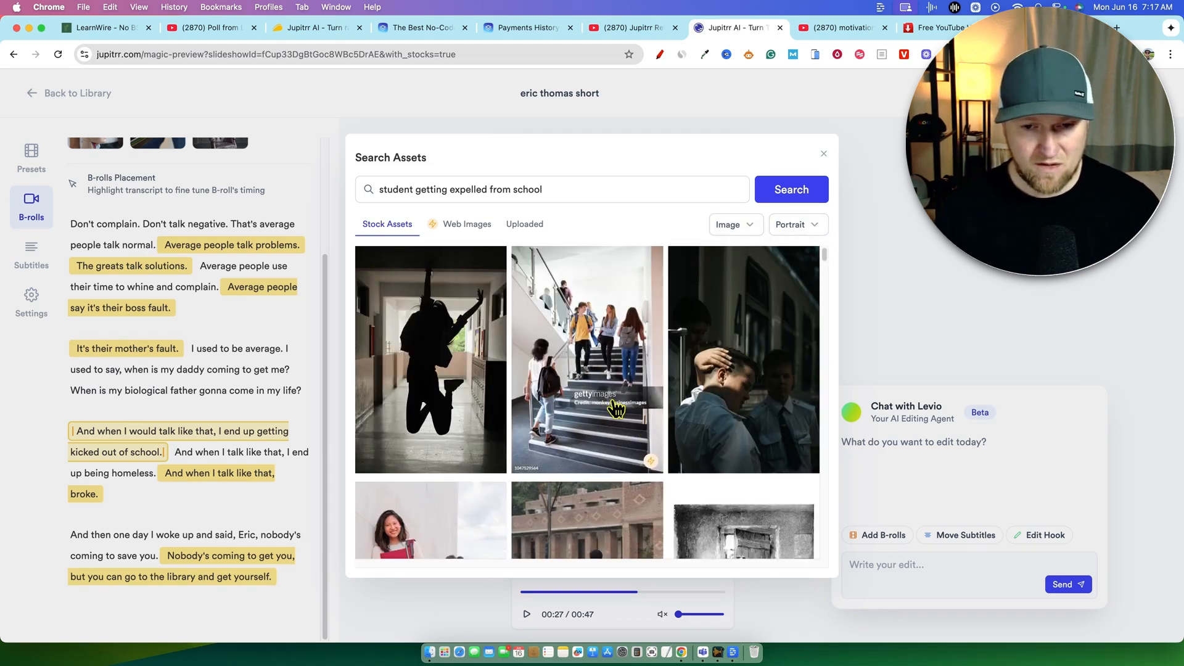
{"action": "scroll", "coordinate": [602, 515], "scroll_direction": "down", "scroll_amount": 10}
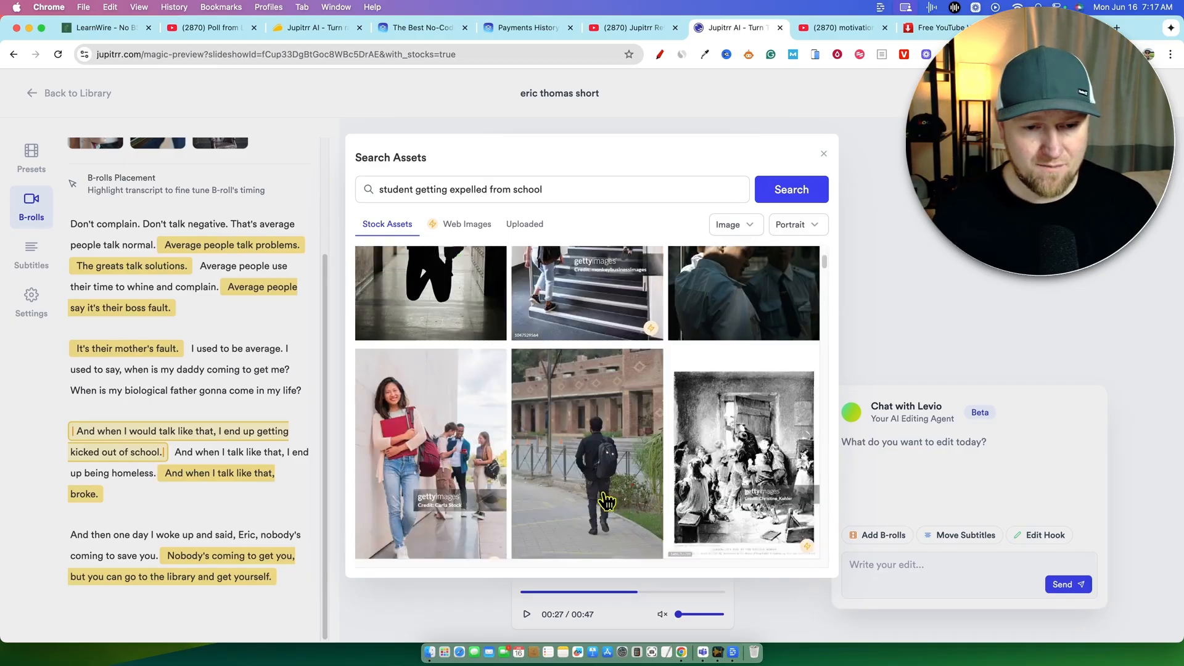
{"action": "scroll", "coordinate": [611, 496], "scroll_direction": "down", "scroll_amount": 1}
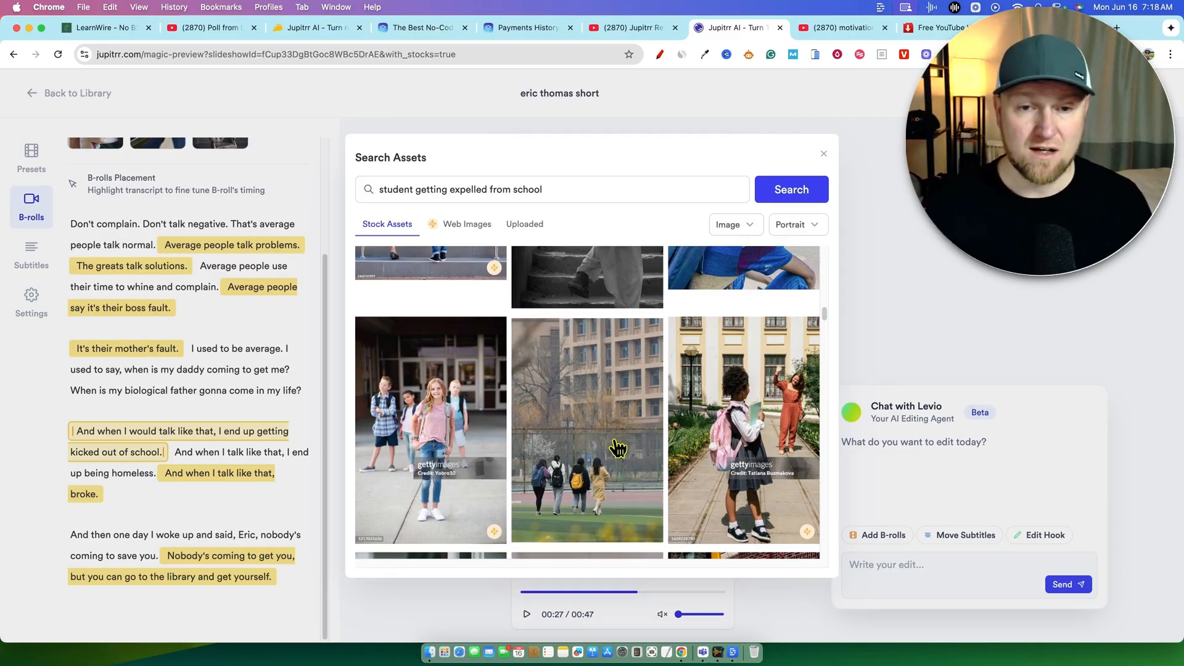
{"action": "left_click", "coordinate": [473, 501]}
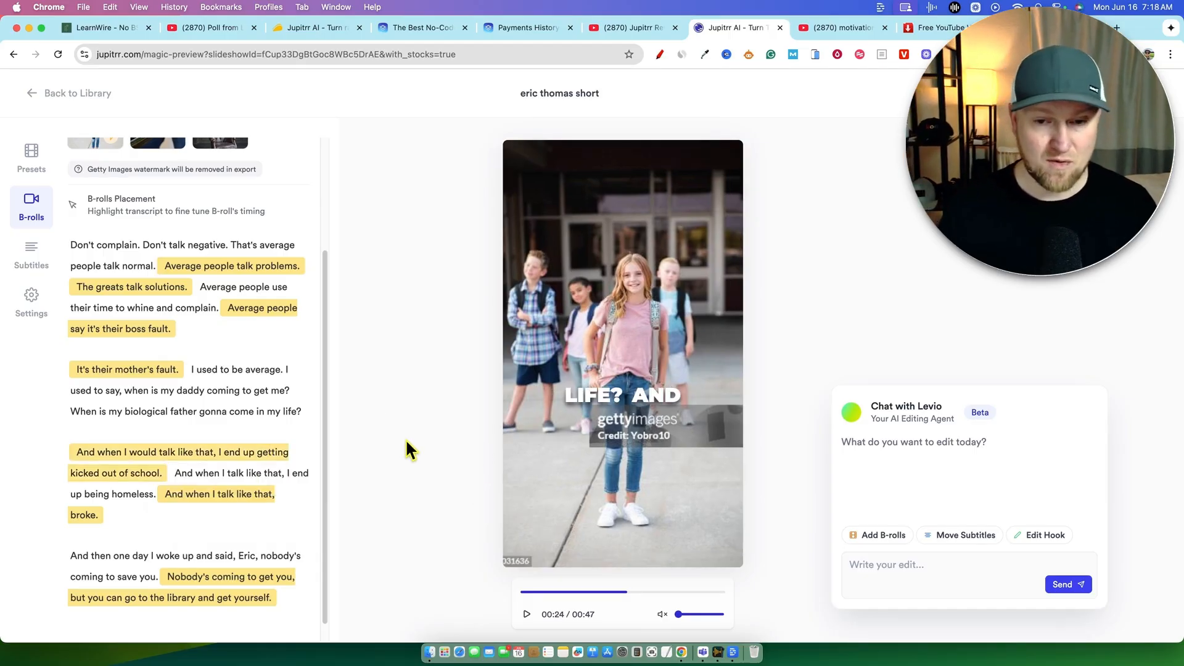
- Replace the "kicked out of school" B-roll with a portrait stock video of a boy in headphones holding his head at a laptop
{"action": "left_click", "coordinate": [228, 459]}
{"action": "left_click", "coordinate": [247, 539]}
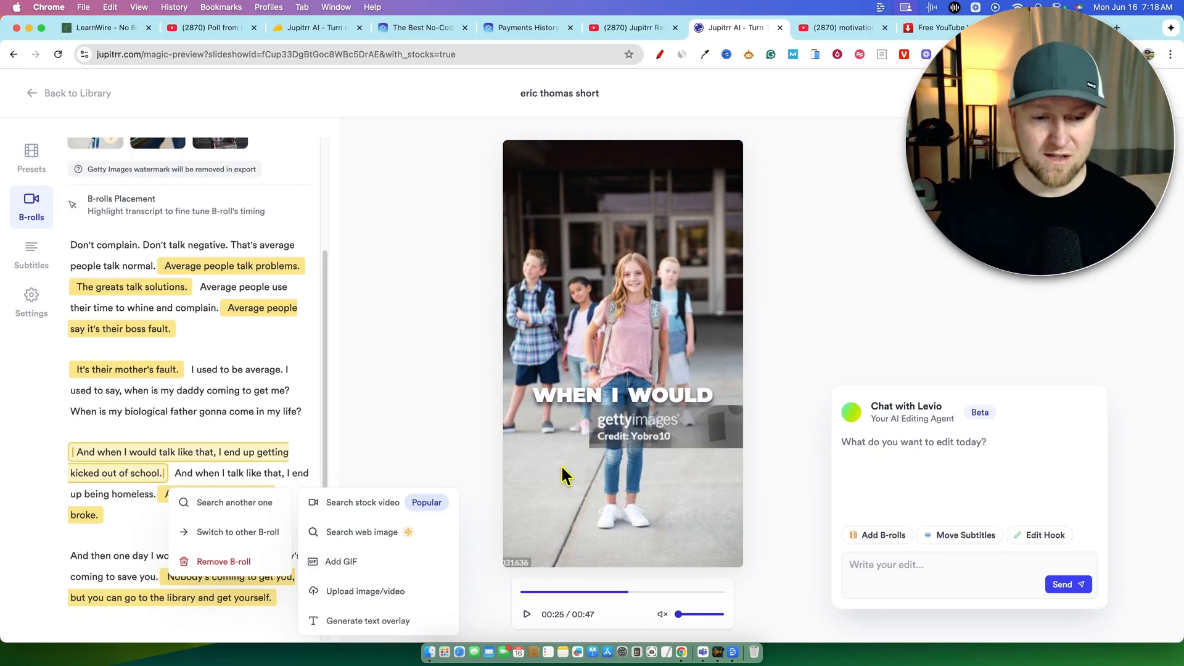
{"action": "left_click", "coordinate": [379, 533]}
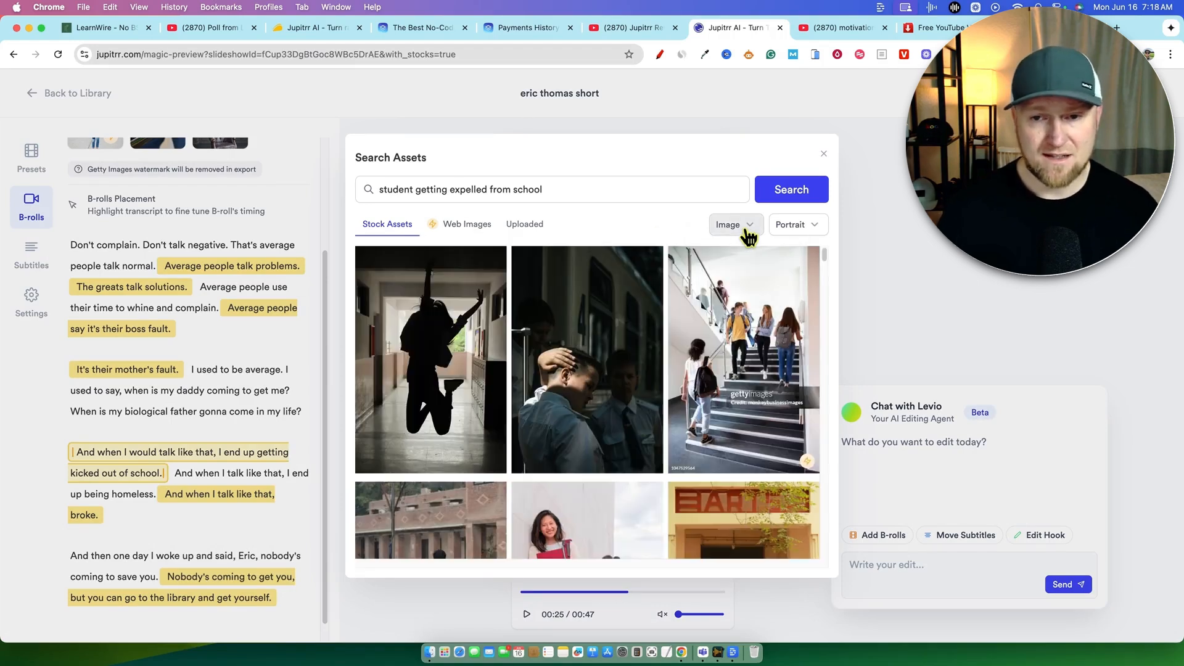
{"action": "left_click", "coordinate": [746, 232]}
{"action": "left_click", "coordinate": [745, 255]}
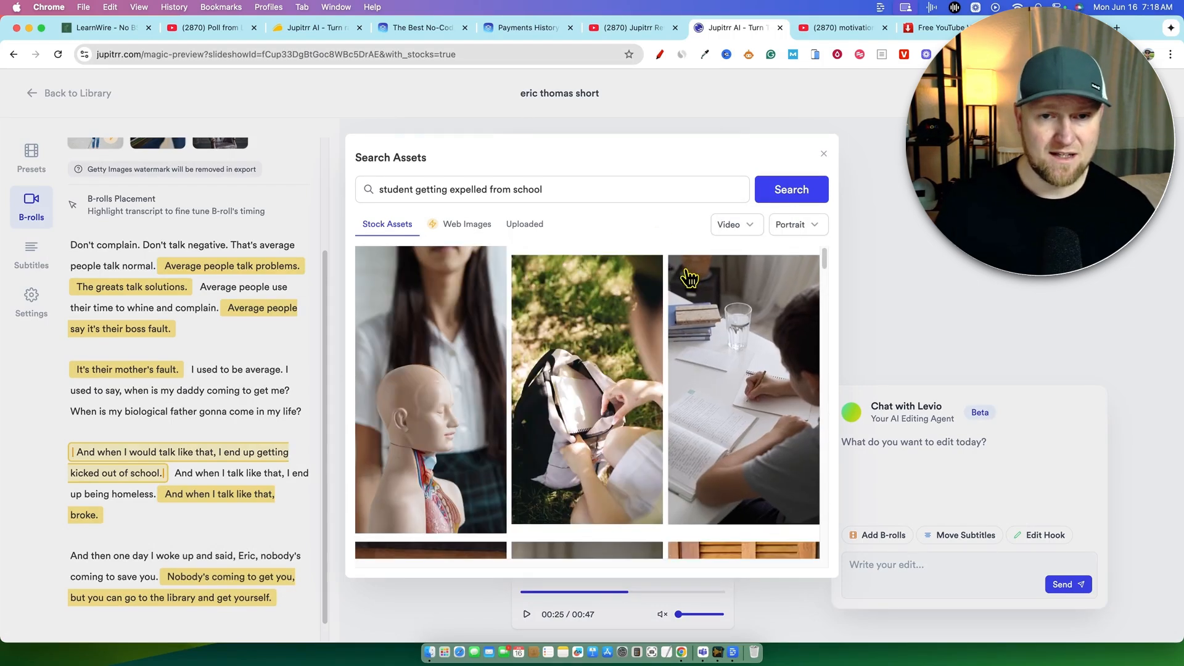
{"action": "scroll", "coordinate": [601, 437], "scroll_direction": "down", "scroll_amount": 5}
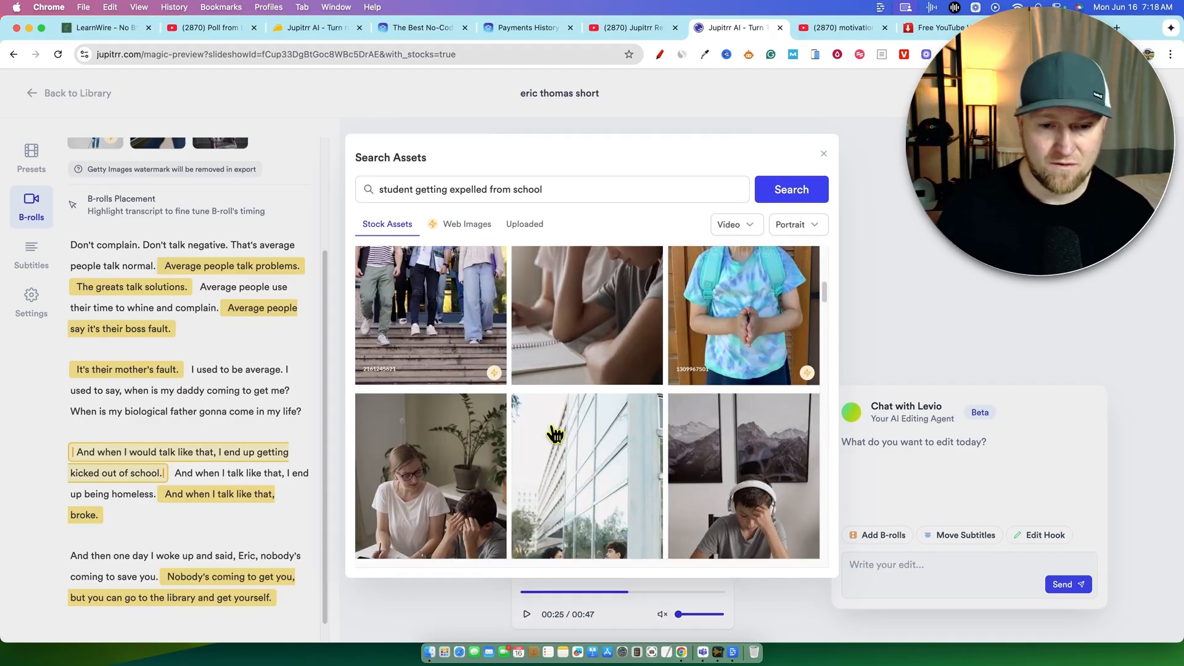
{"action": "scroll", "coordinate": [542, 425], "scroll_direction": "up", "scroll_amount": 1}
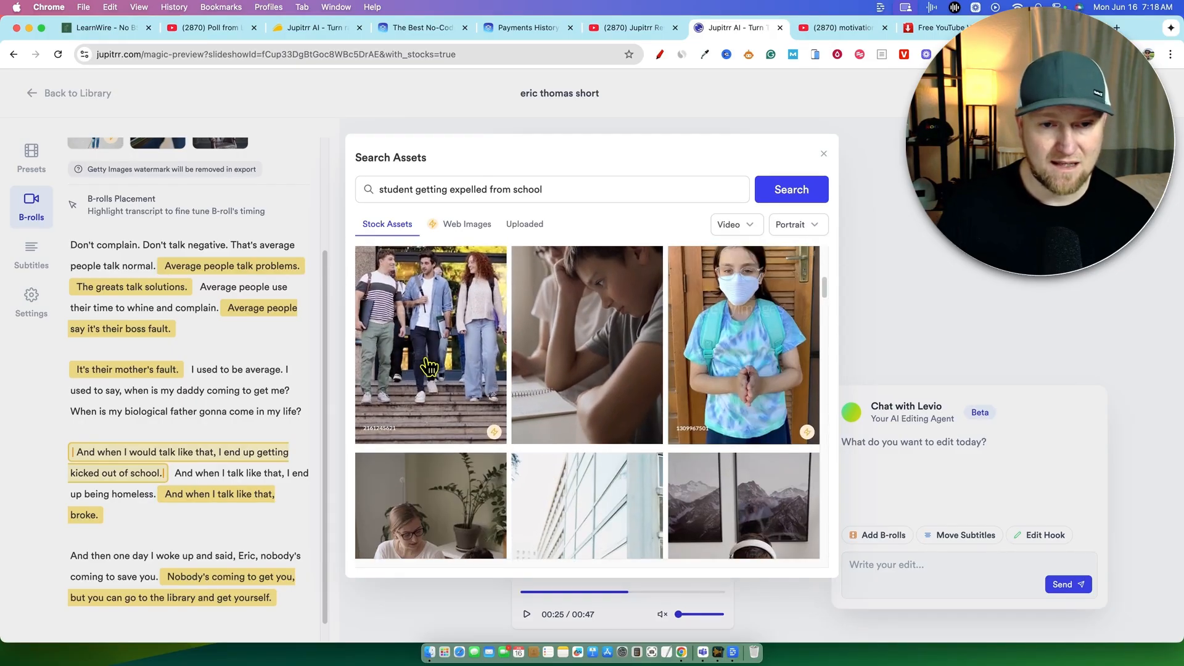
{"action": "left_click", "coordinate": [547, 383]}
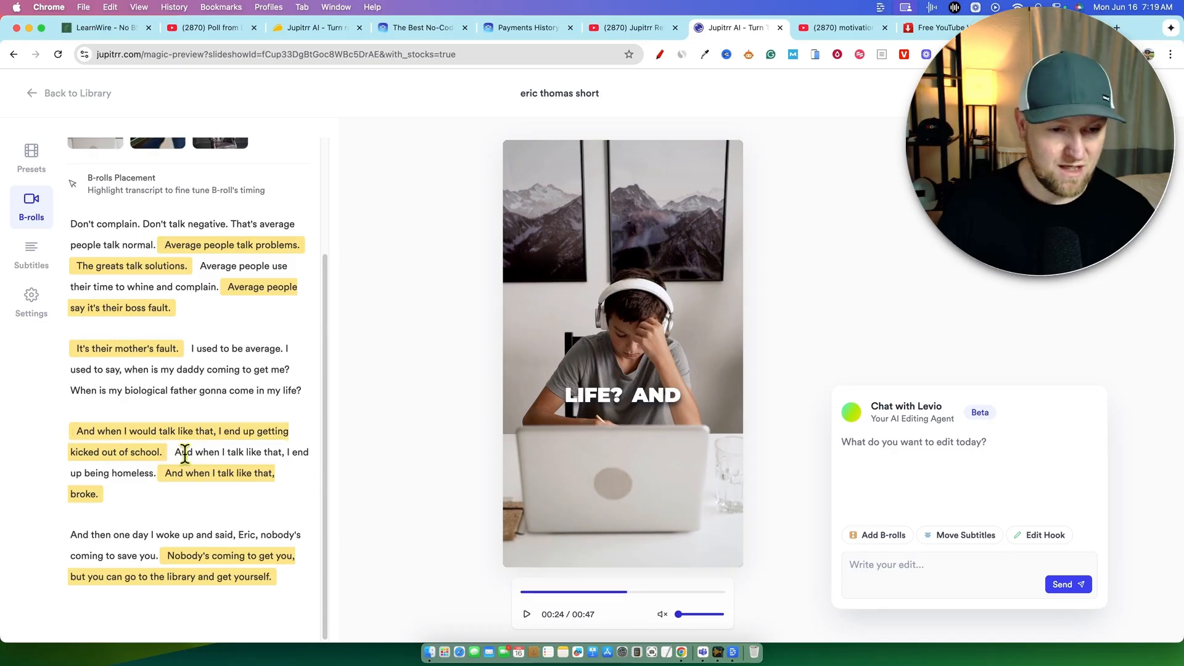
- Check the B-roll on "And when I talk like that, broke." and play the short from the "biological father" line
{"action": "left_click", "coordinate": [191, 476]}
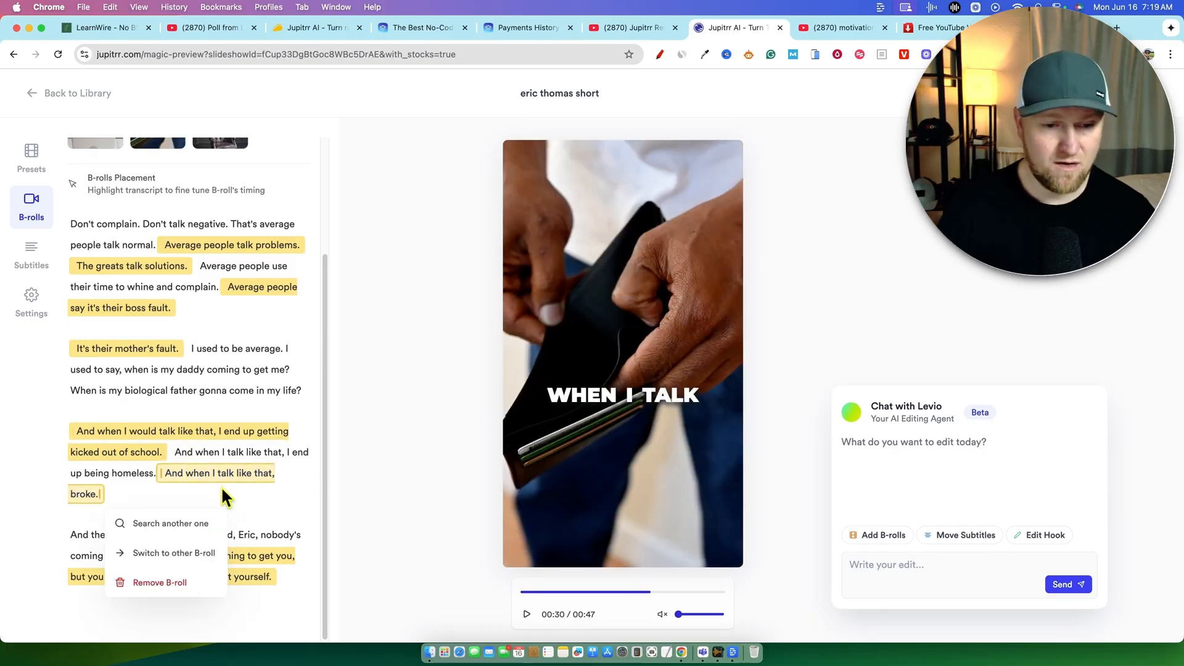
{"action": "left_click", "coordinate": [250, 554]}
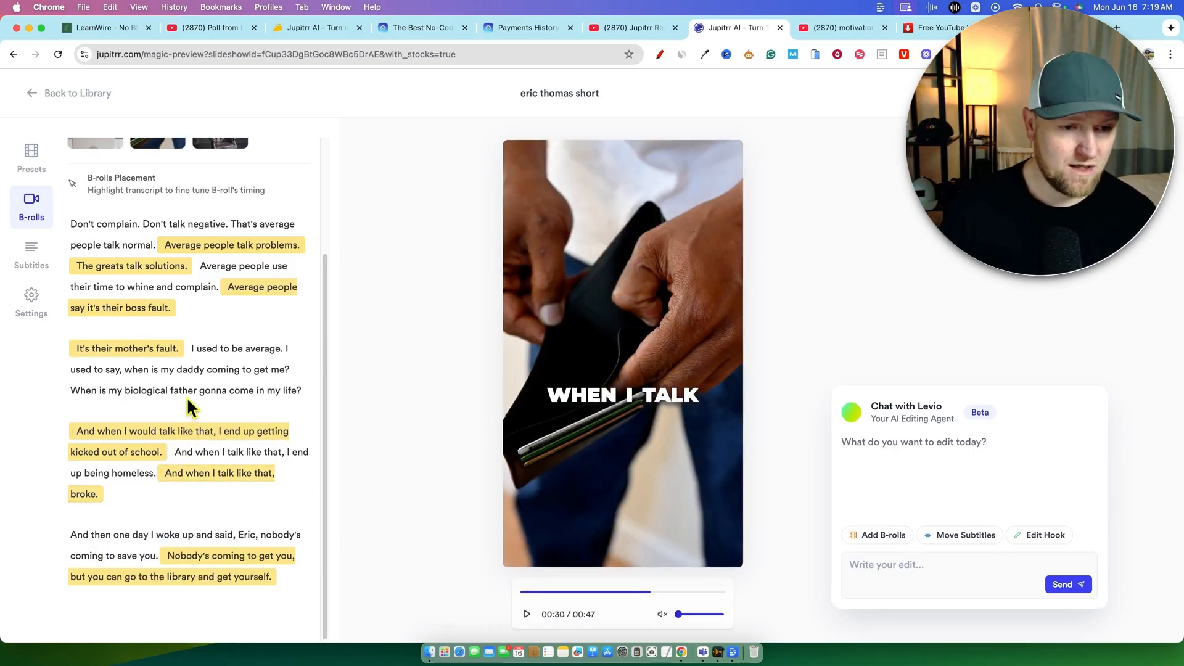
{"action": "left_click", "coordinate": [188, 390]}
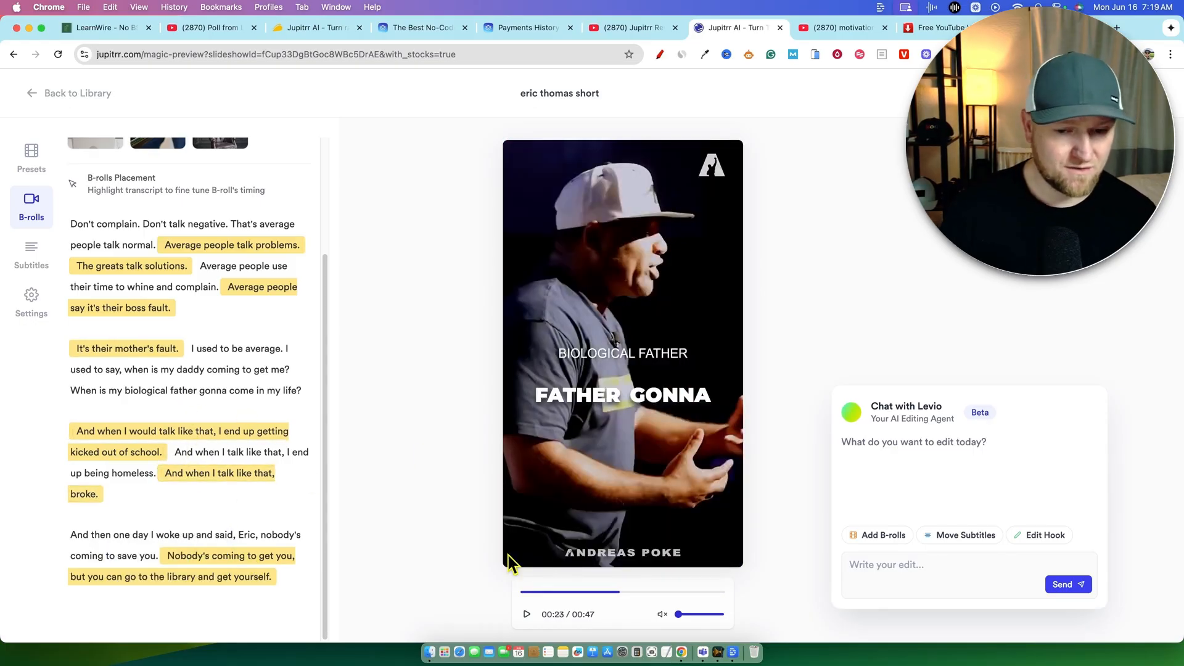
{"action": "left_click", "coordinate": [526, 616]}
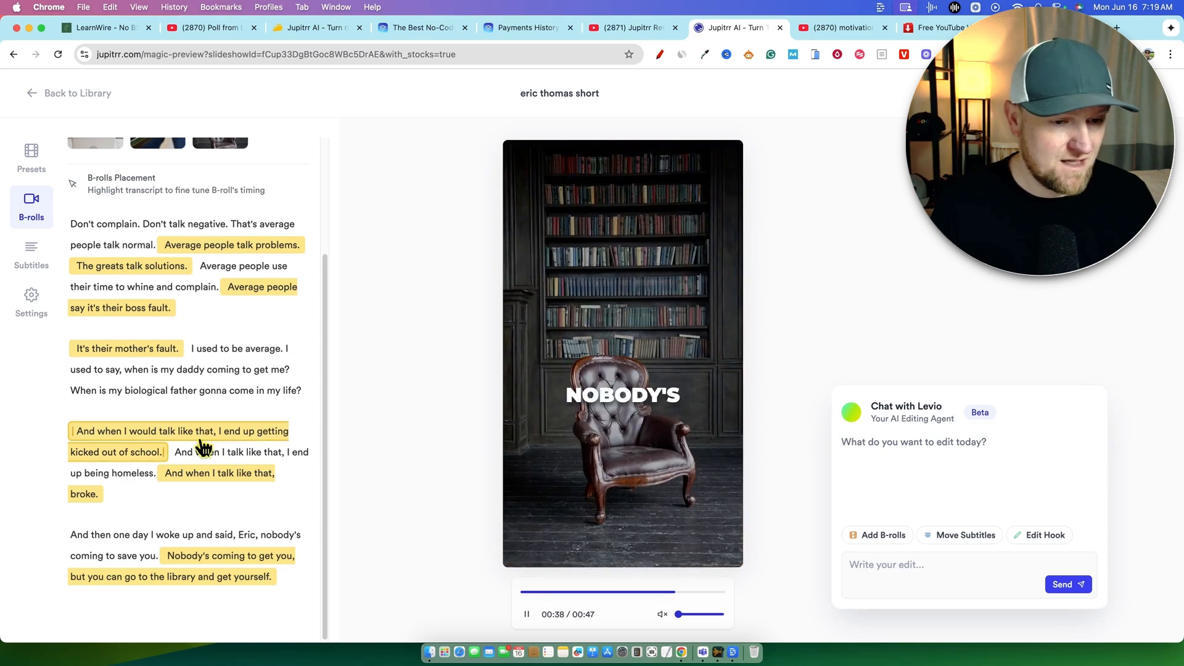
{"action": "left_click", "coordinate": [206, 476]}
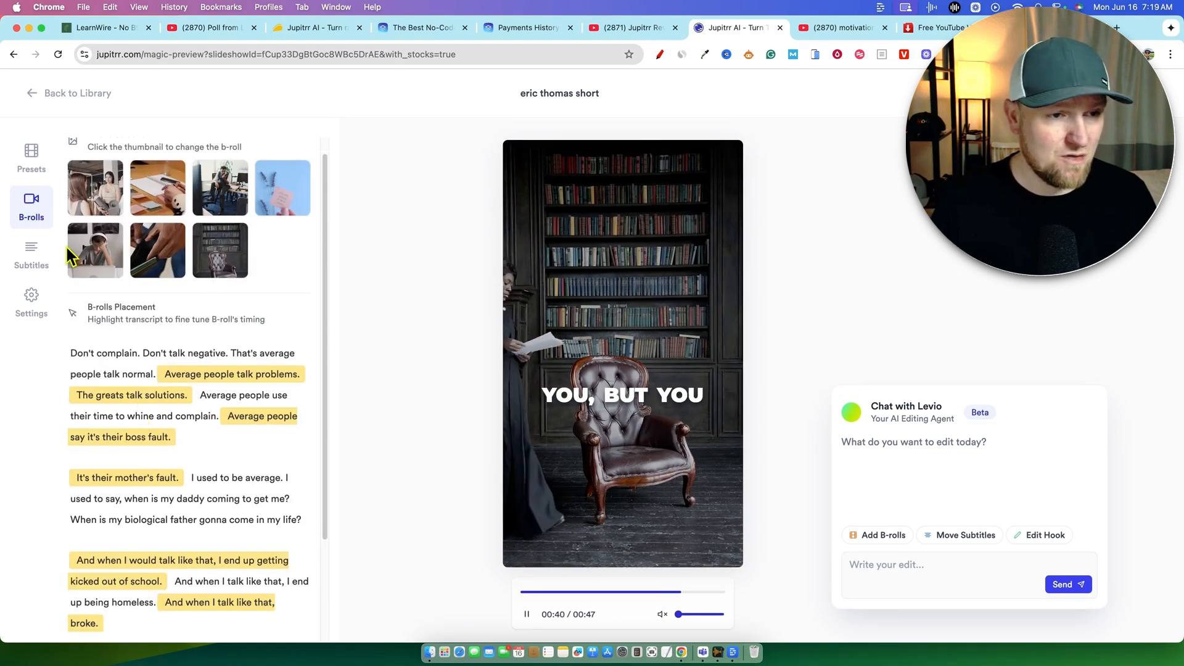
- Review the editable subtitles and jump to the word "when" in "And when I talk like that, broke."
{"action": "left_click", "coordinate": [31, 255]}
{"action": "left_click_drag", "start_coordinate": [159, 275], "coordinate": [200, 277]}
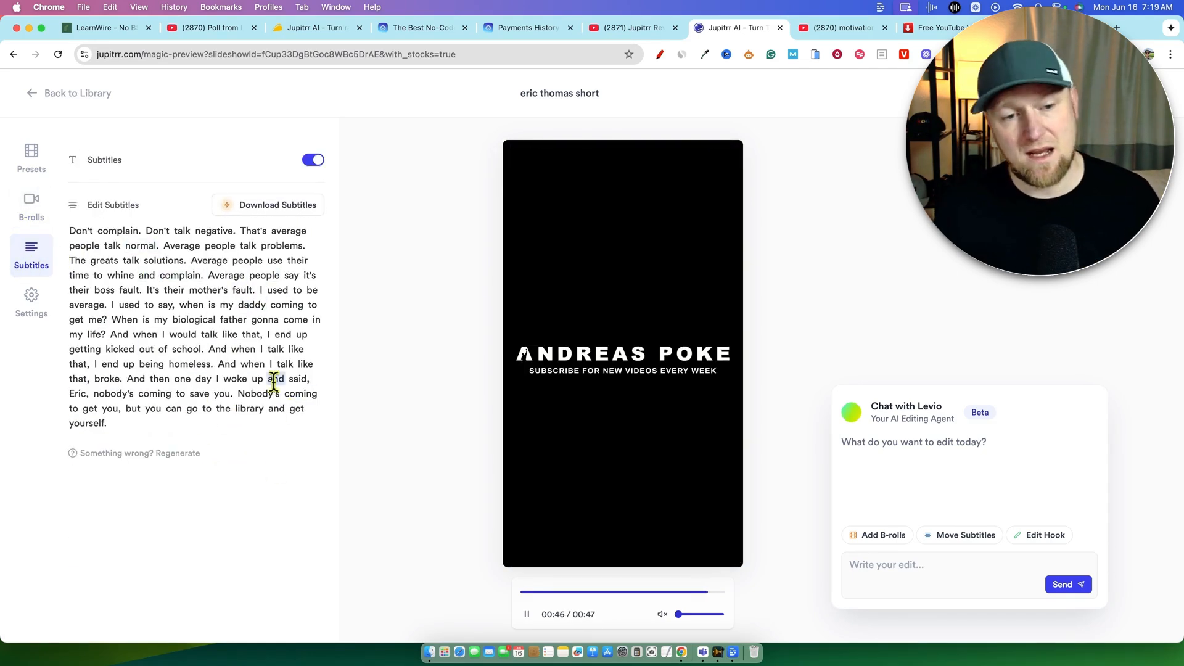
{"action": "left_click", "coordinate": [253, 365]}
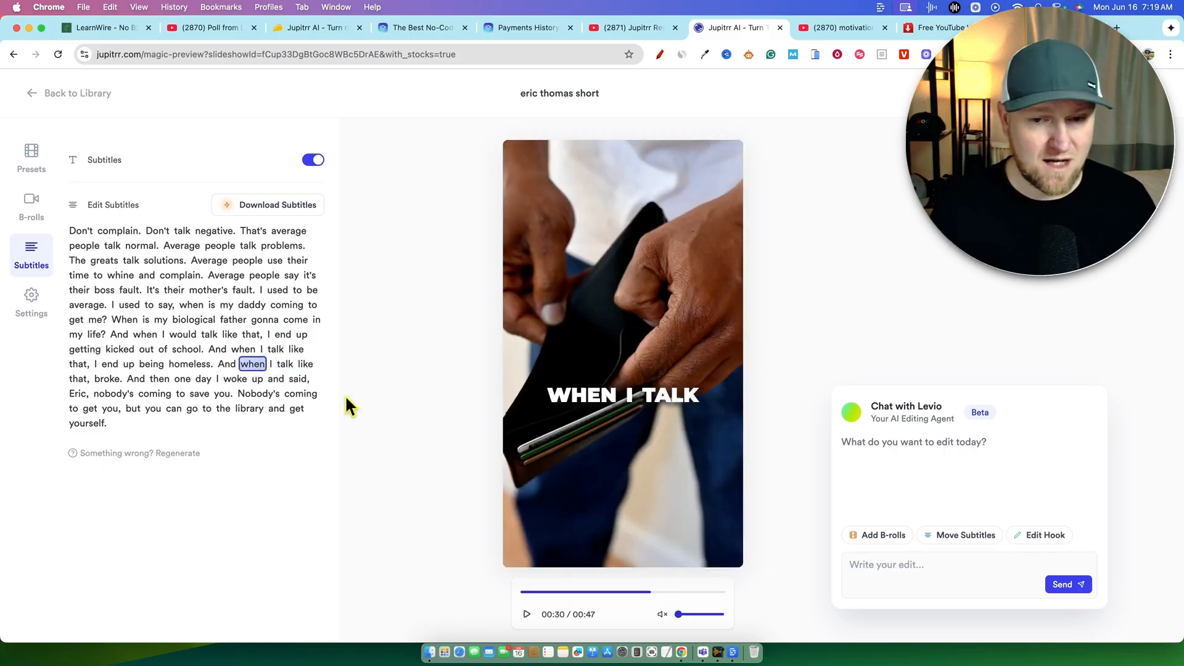
- Open the video settings and try out the Hook Text and Initial Animation options, leaving both enabled
{"action": "left_click", "coordinate": [32, 302]}
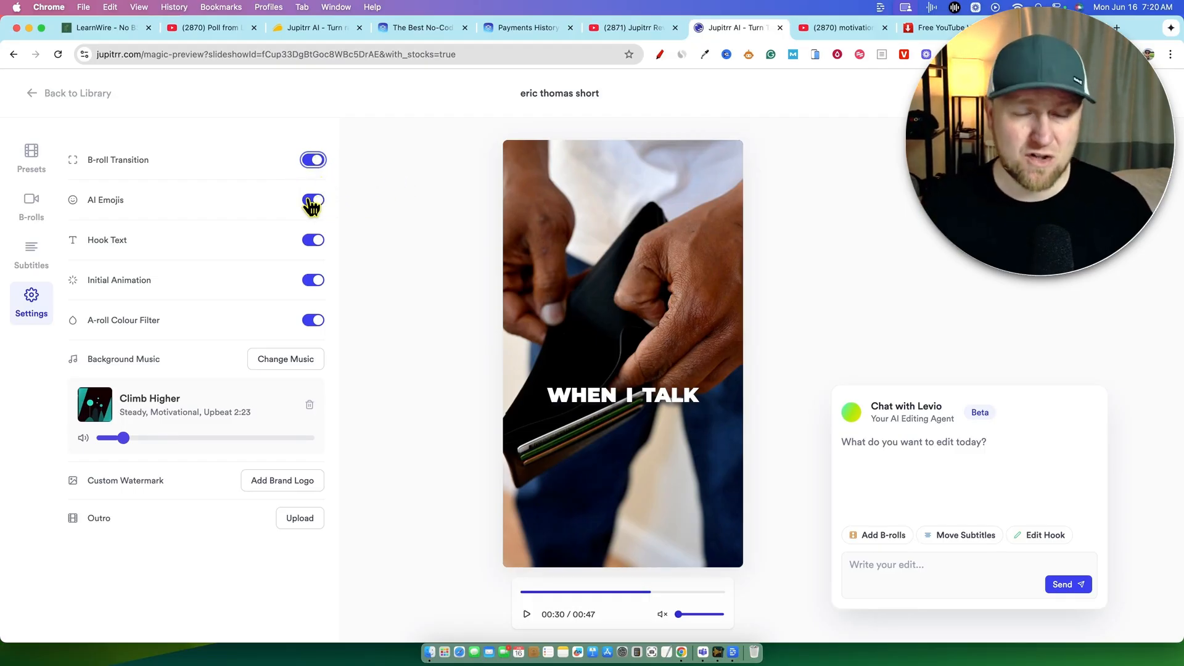
{"action": "left_click", "coordinate": [315, 240]}
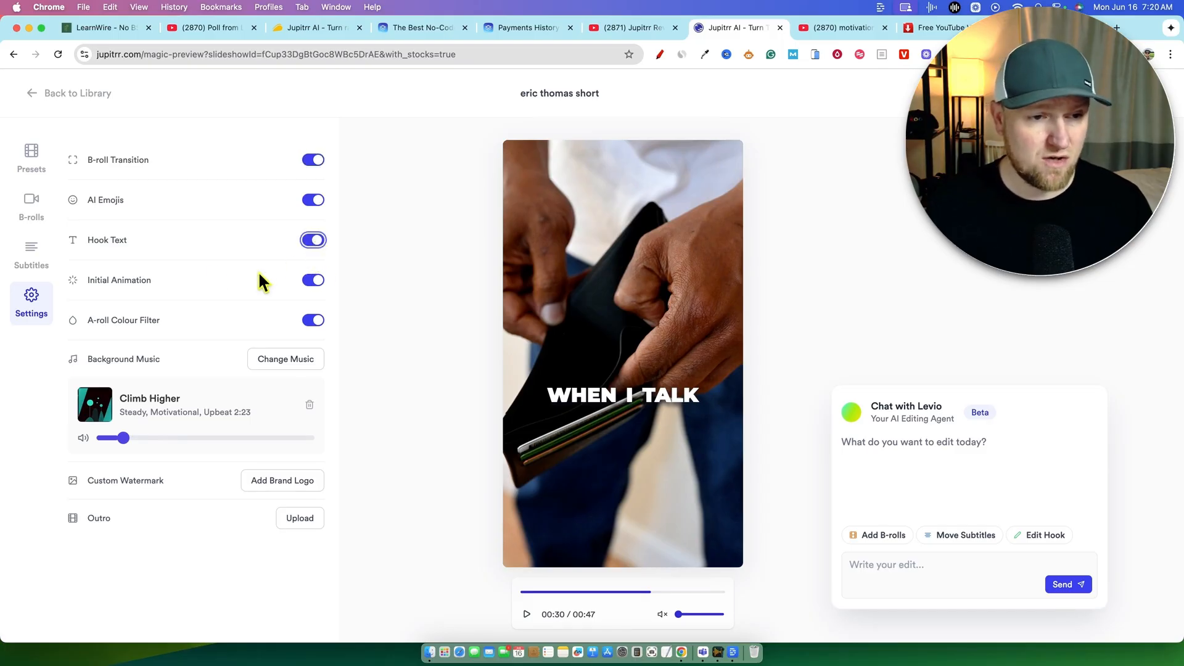
{"action": "left_click", "coordinate": [313, 280]}
{"action": "left_click", "coordinate": [313, 280]}
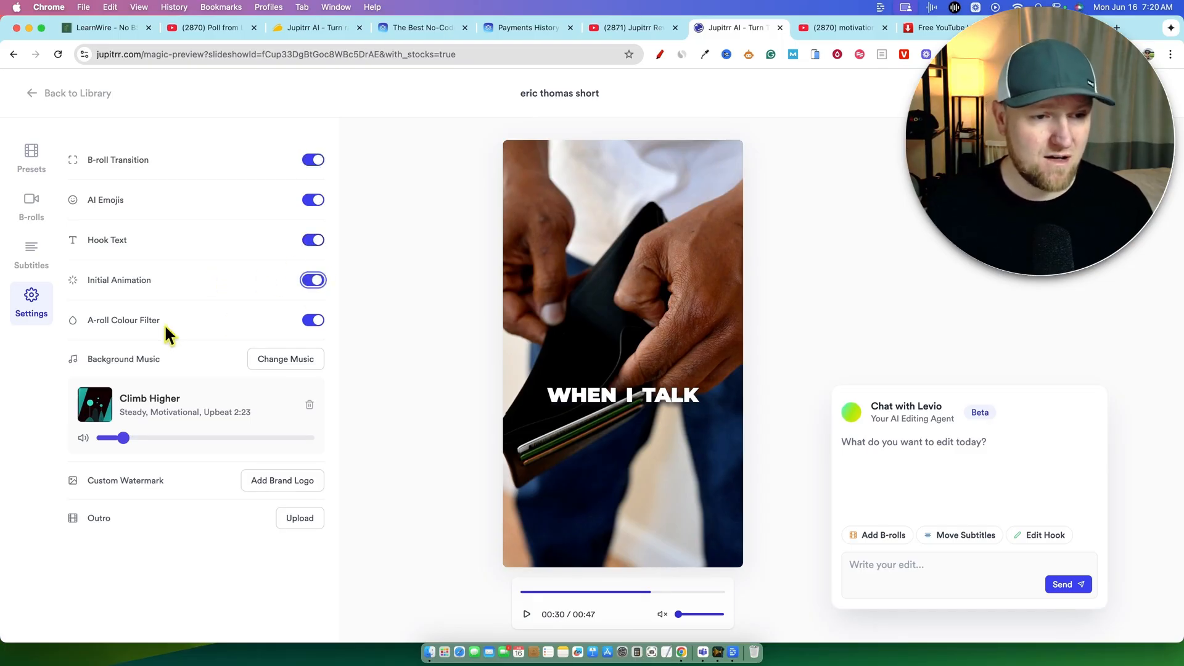
- Try the A-roll Colour Filter off and on several times, leaving it enabled
{"action": "left_click", "coordinate": [313, 320]}
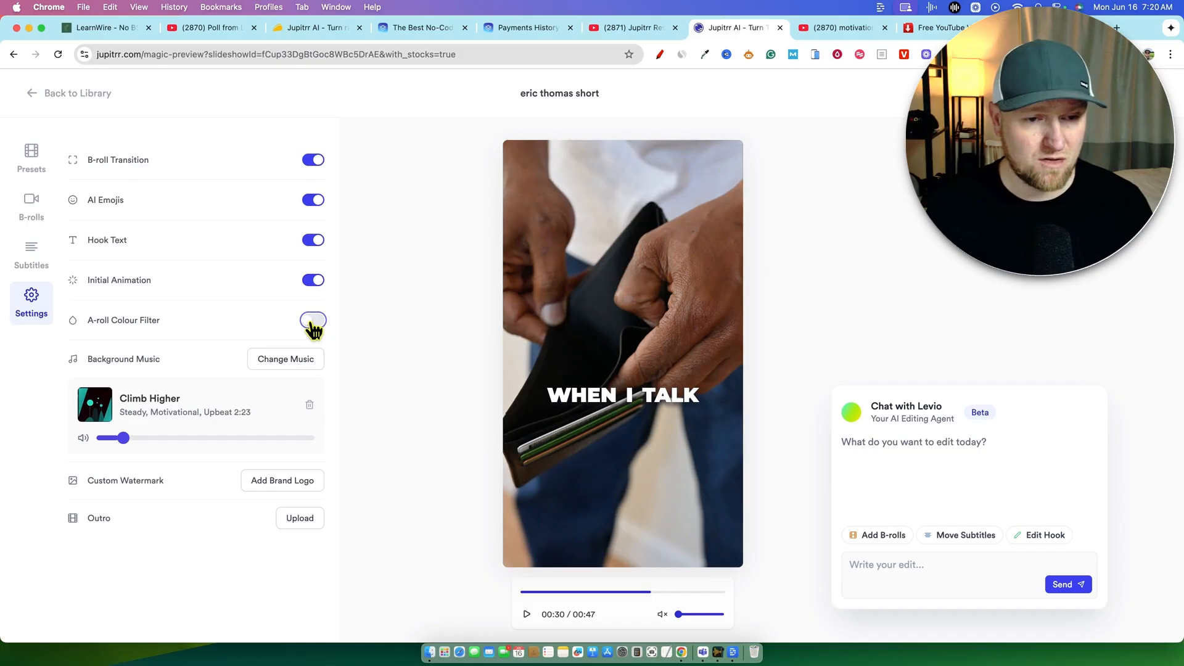
{"action": "left_click", "coordinate": [314, 320]}
{"action": "left_click", "coordinate": [313, 321]}
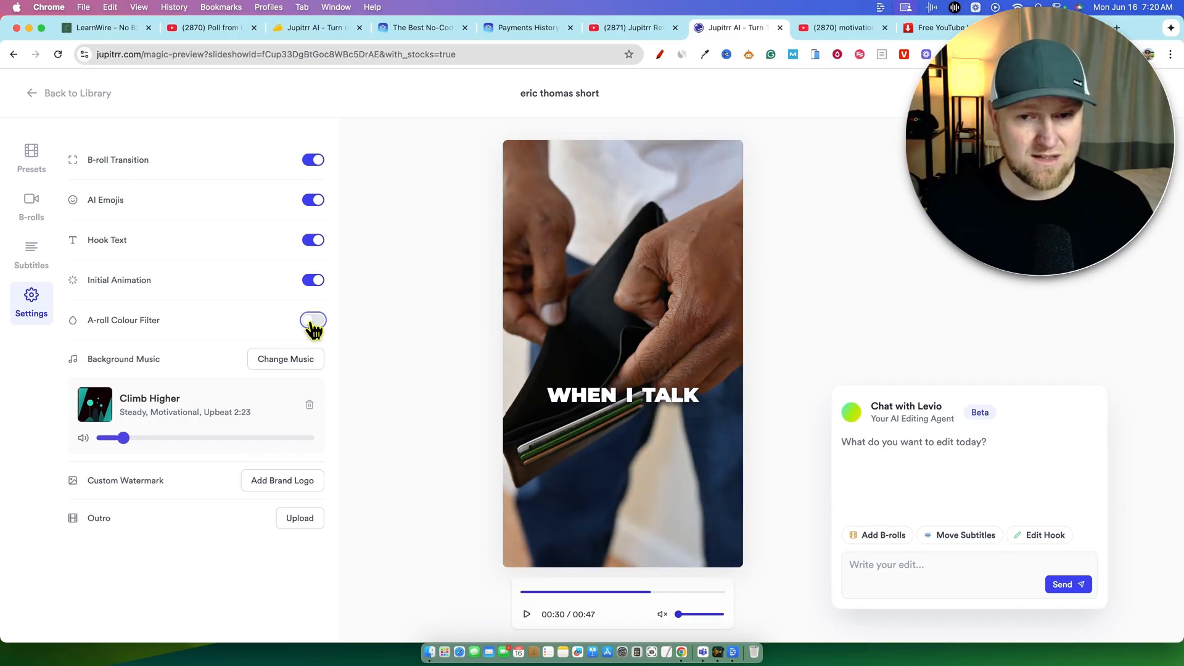
{"action": "left_click", "coordinate": [315, 323]}
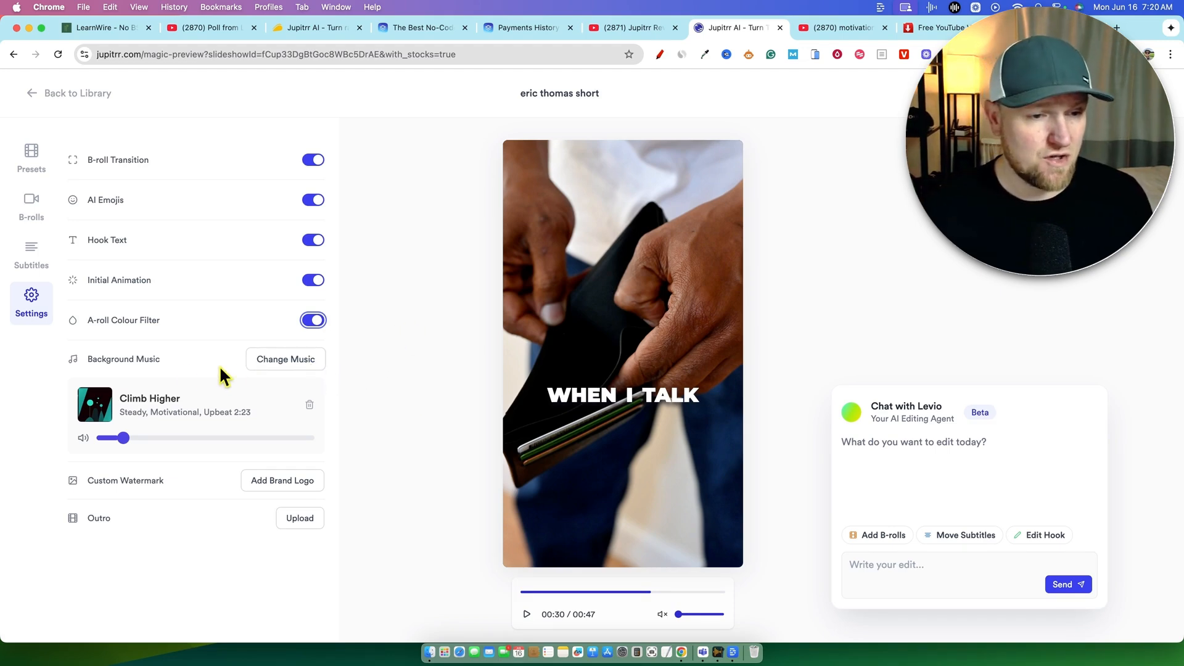
{"action": "left_click", "coordinate": [315, 321]}
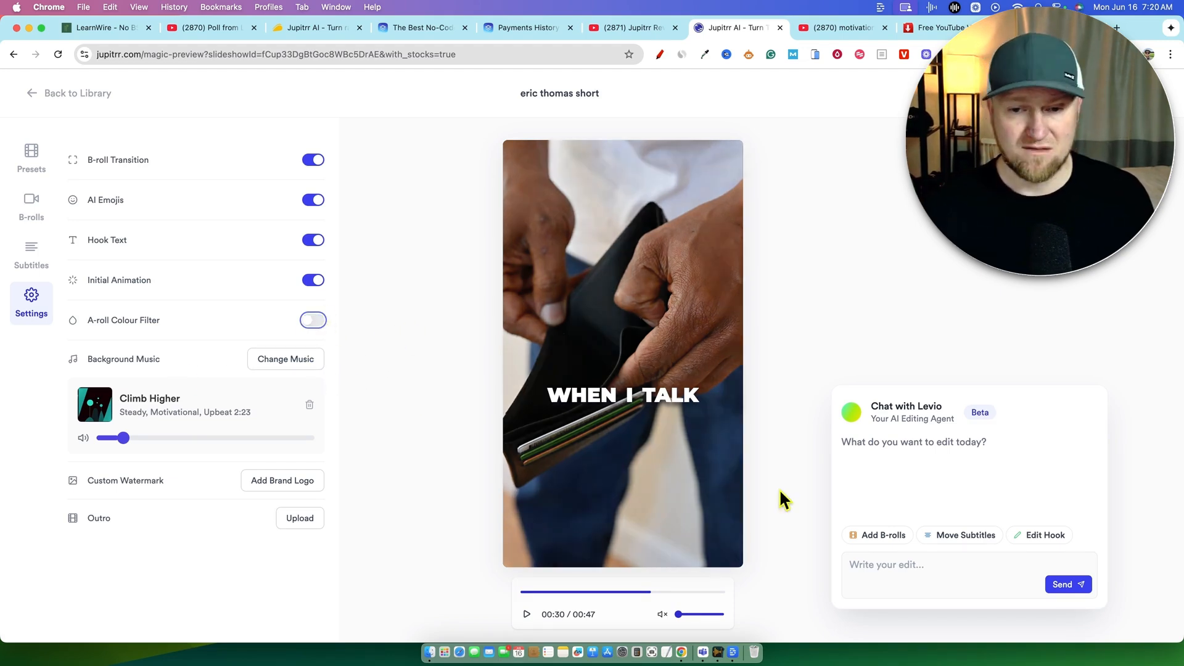
{"action": "key", "text": "space"}
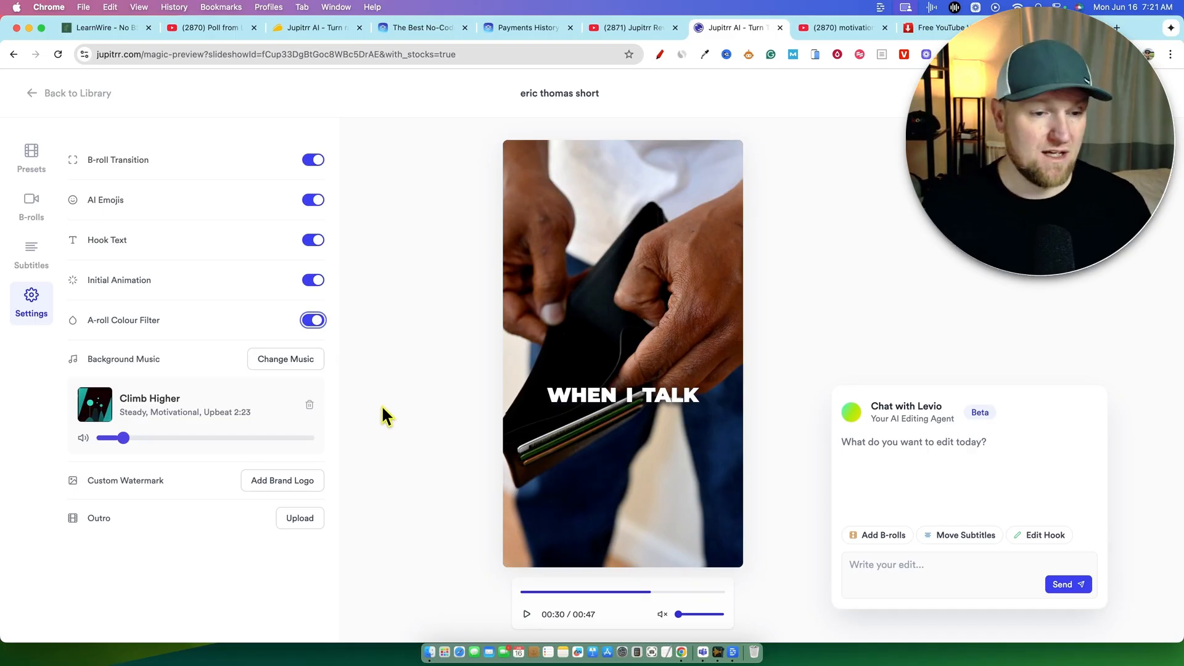
- Look at the custom watermark's logo, size and position options and close them without saving
{"action": "left_click", "coordinate": [295, 485]}
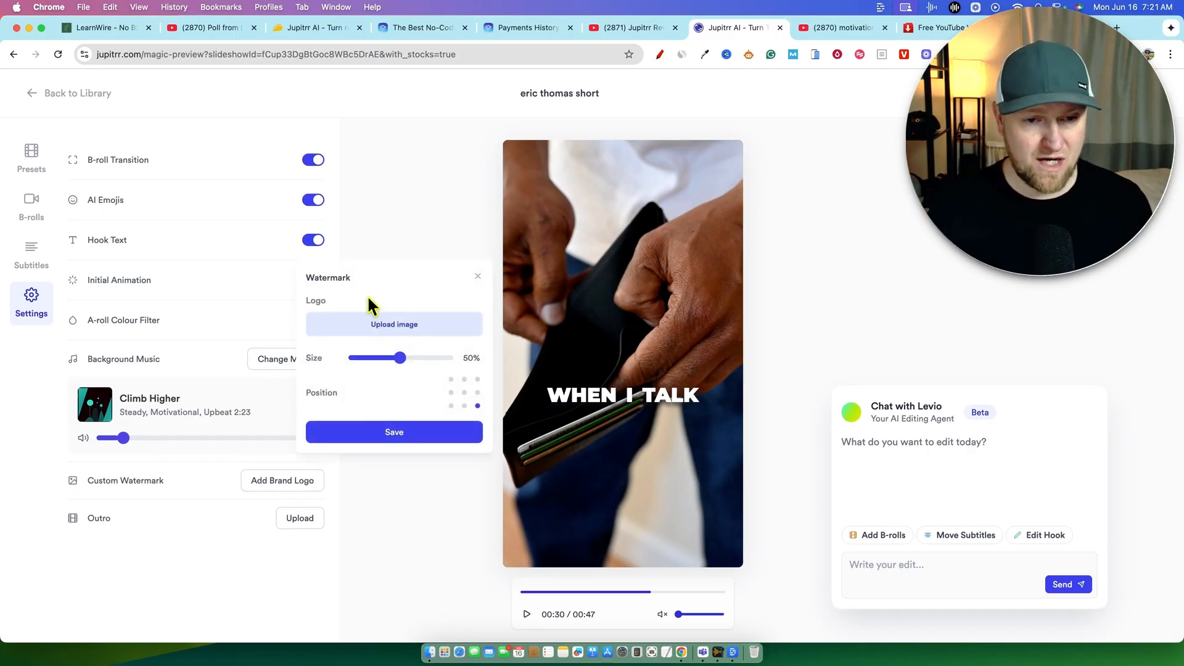
{"action": "left_click", "coordinate": [349, 540]}
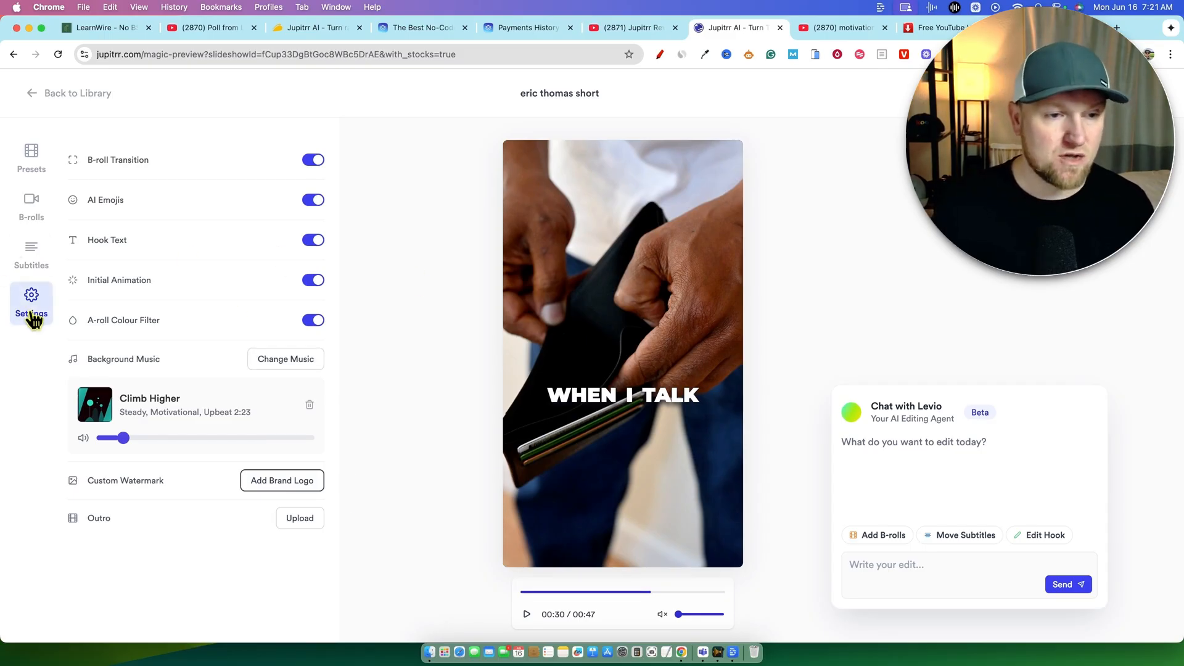
- Ask Levio to "Make hook shorter and more compelling" using the suggested hook edit, and accept the revised hook text
{"action": "left_click", "coordinate": [32, 158]}
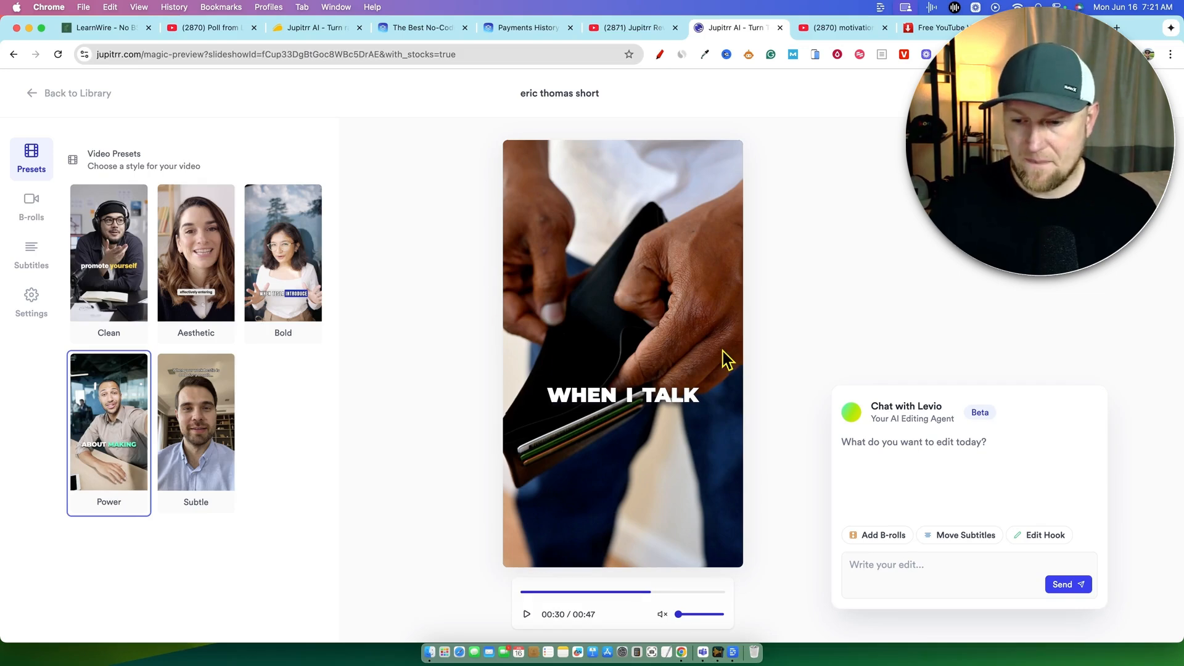
{"action": "left_click", "coordinate": [31, 207]}
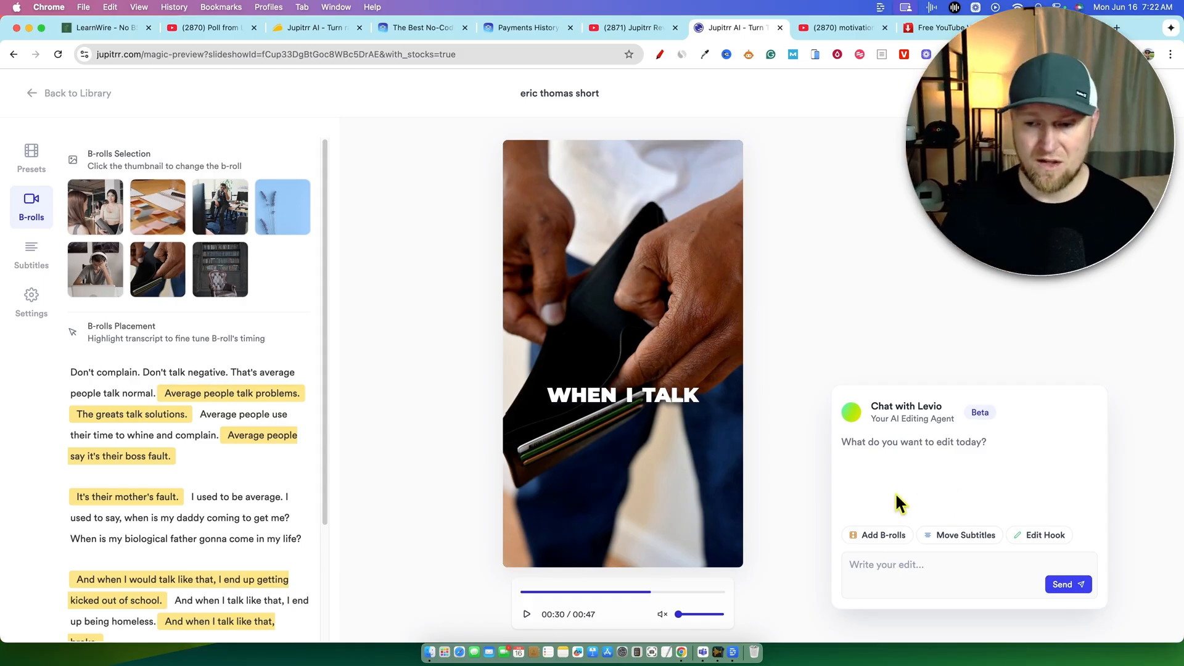
{"action": "left_click", "coordinate": [1055, 541]}
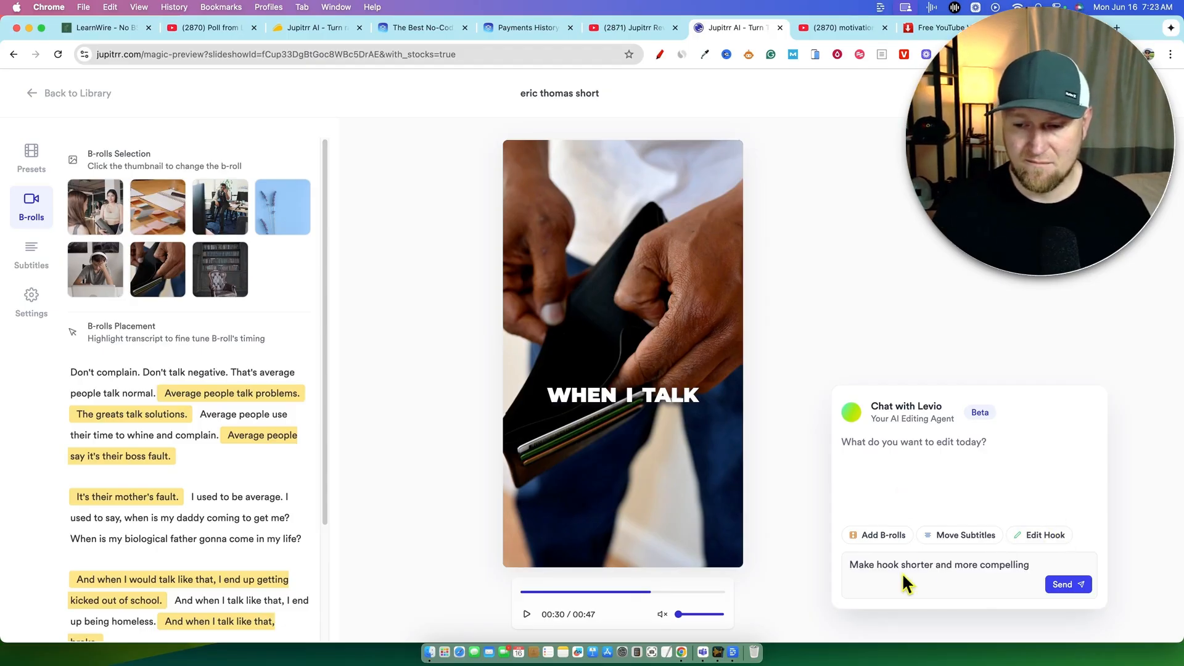
{"action": "left_click", "coordinate": [1071, 591]}
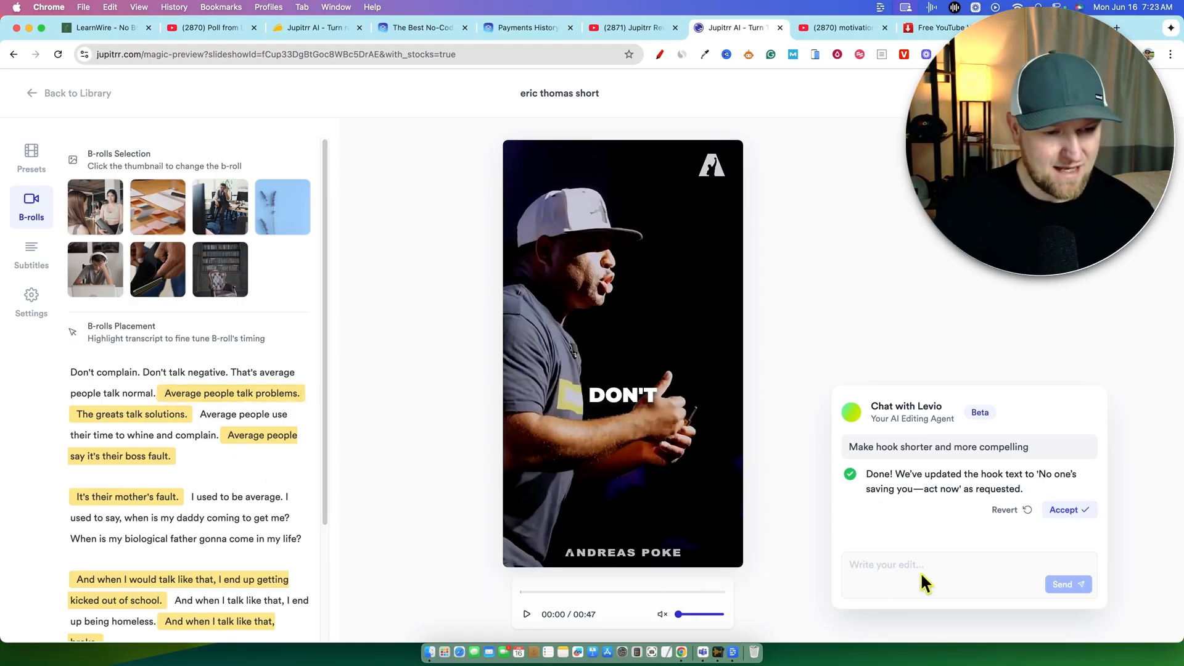
{"action": "left_click", "coordinate": [1073, 510]}
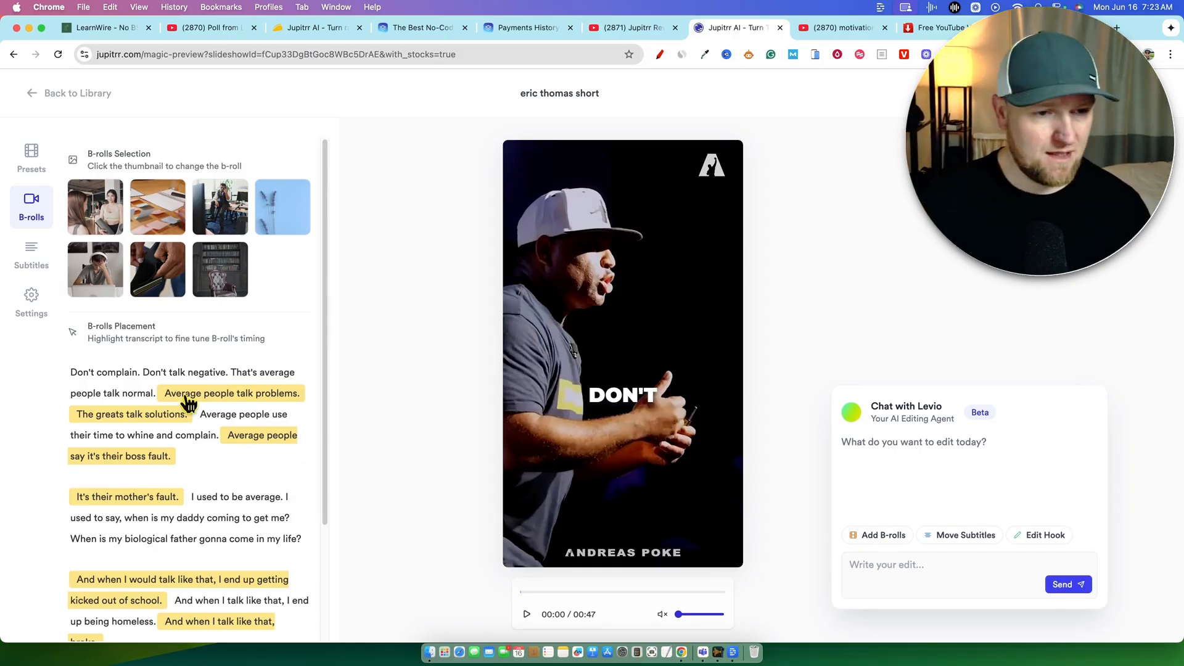
- Play the short from the start, pause it partway, and look through the presets, B-rolls and subtitles again
{"action": "left_click", "coordinate": [527, 614]}
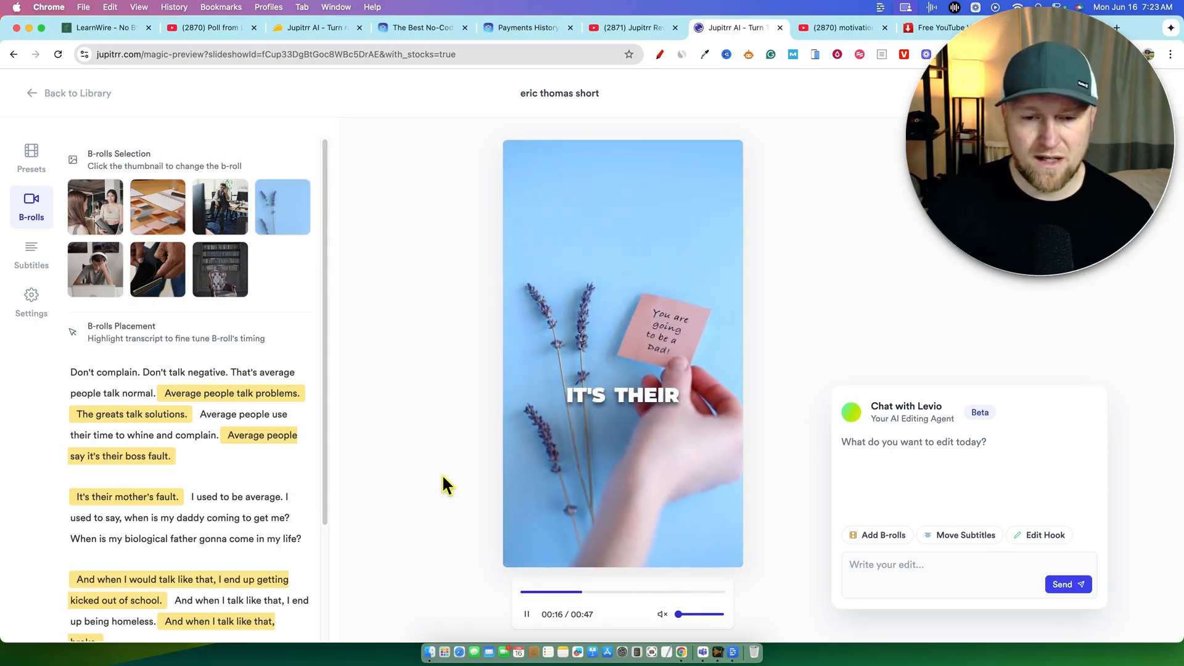
{"action": "left_click", "coordinate": [645, 402]}
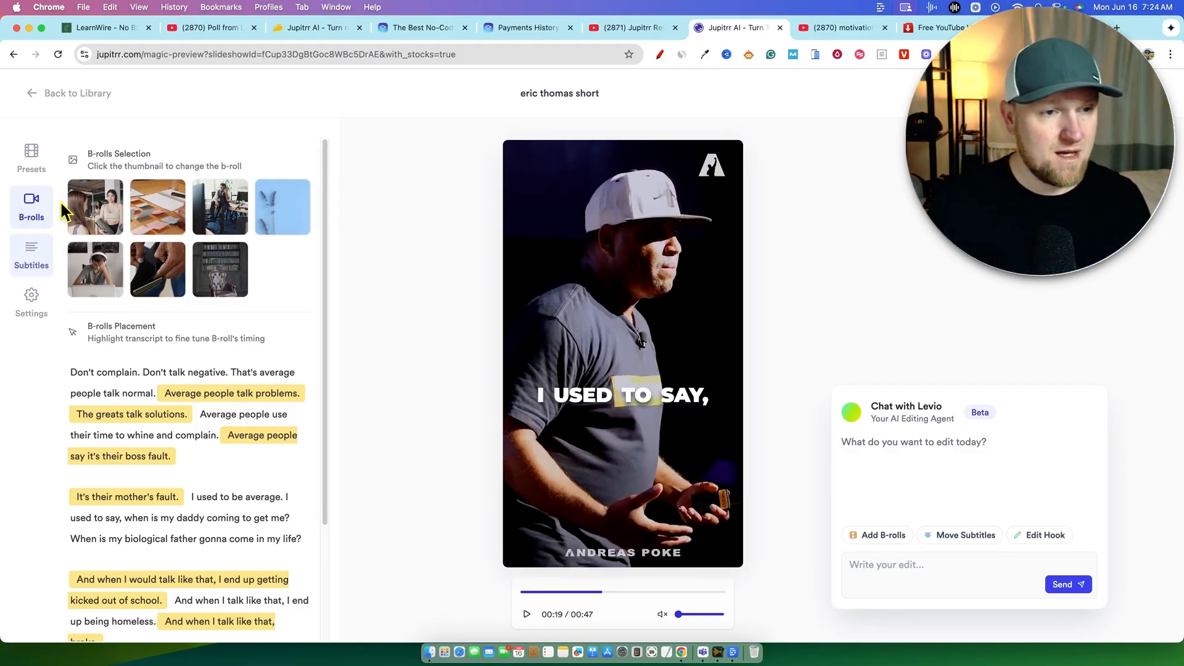
{"action": "left_click", "coordinate": [31, 158]}
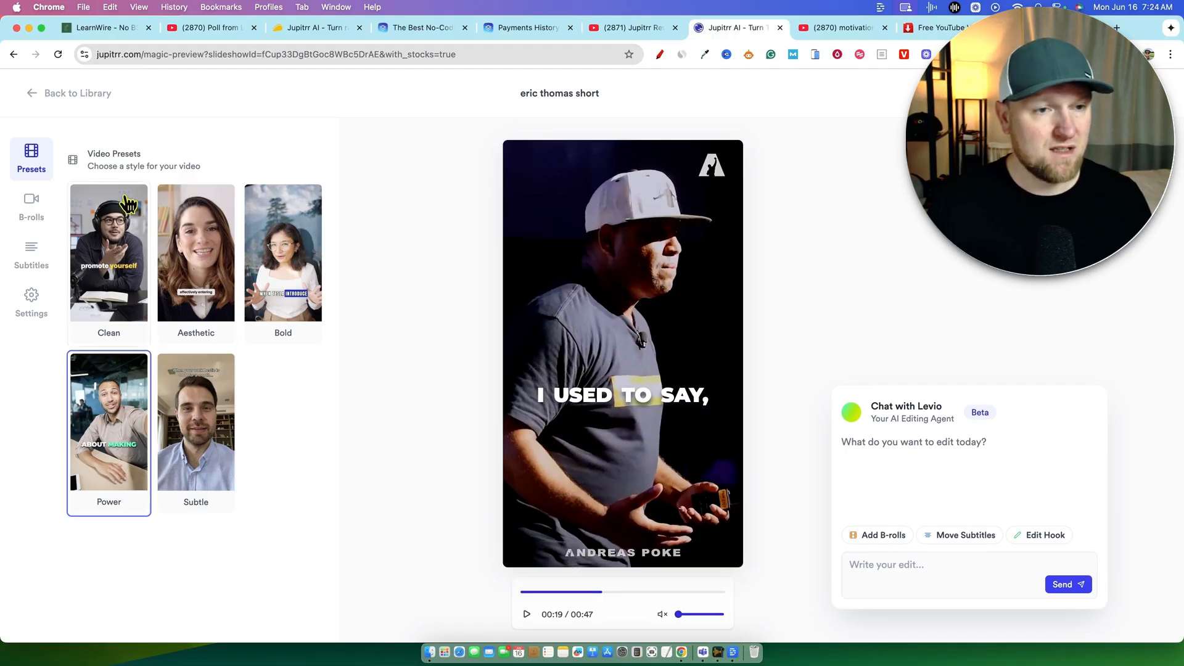
{"action": "left_click", "coordinate": [32, 207]}
{"action": "left_click", "coordinate": [32, 255]}
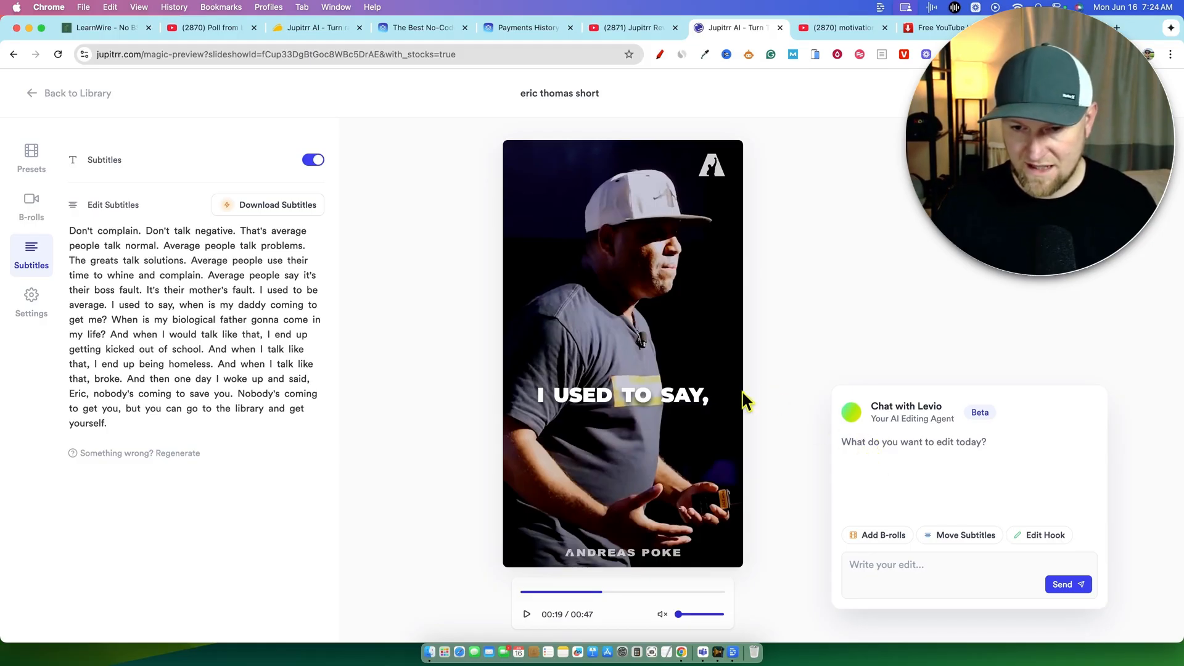
{"action": "left_click", "coordinate": [30, 159]}
- Ask Levio to remove the creator-name watermark at the very bottom of the video and accept its edit
{"action": "triple_click", "coordinate": [947, 450]}
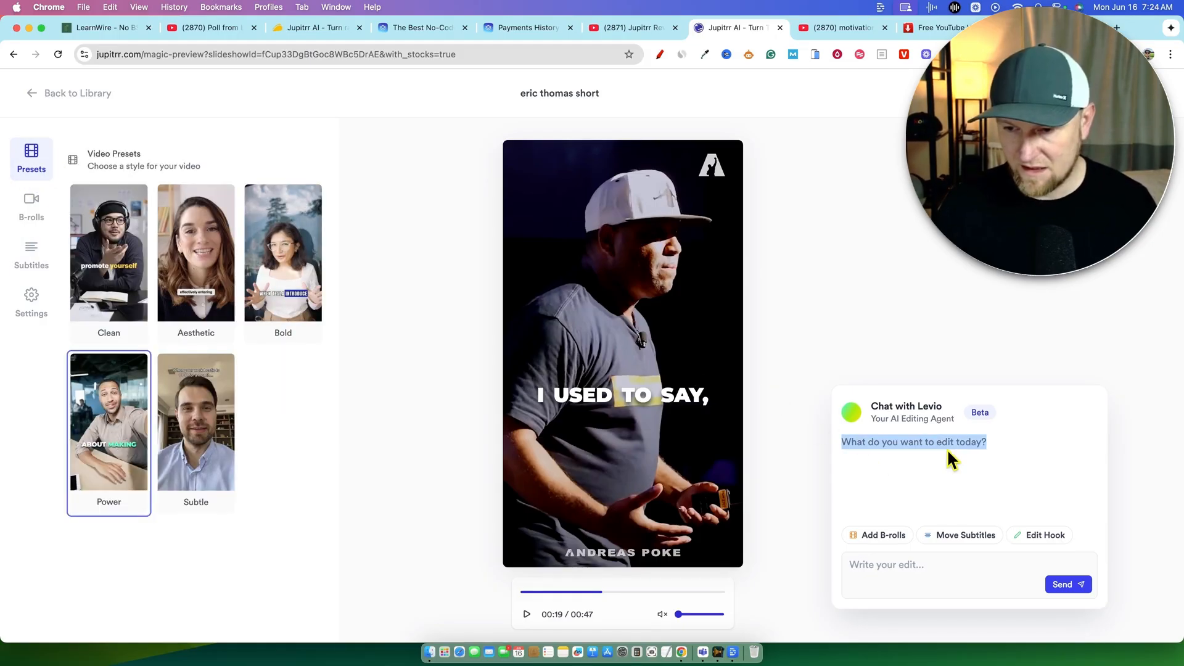
{"action": "left_click", "coordinate": [871, 558]}
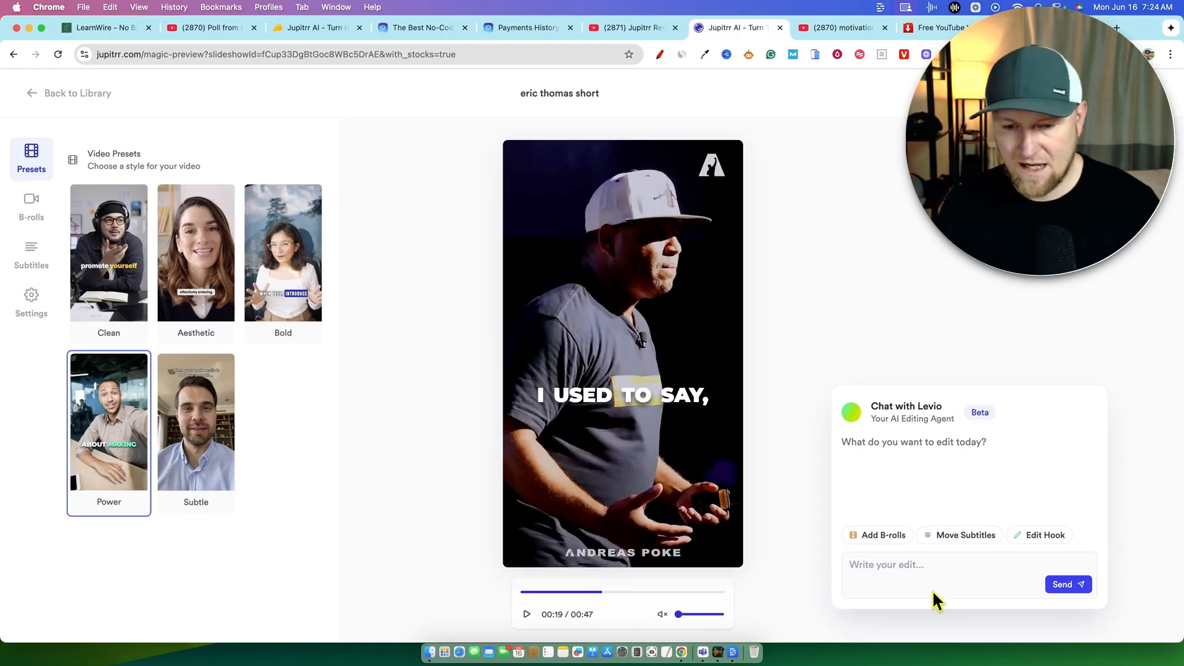
{"action": "type", "text": "at the very bot"}
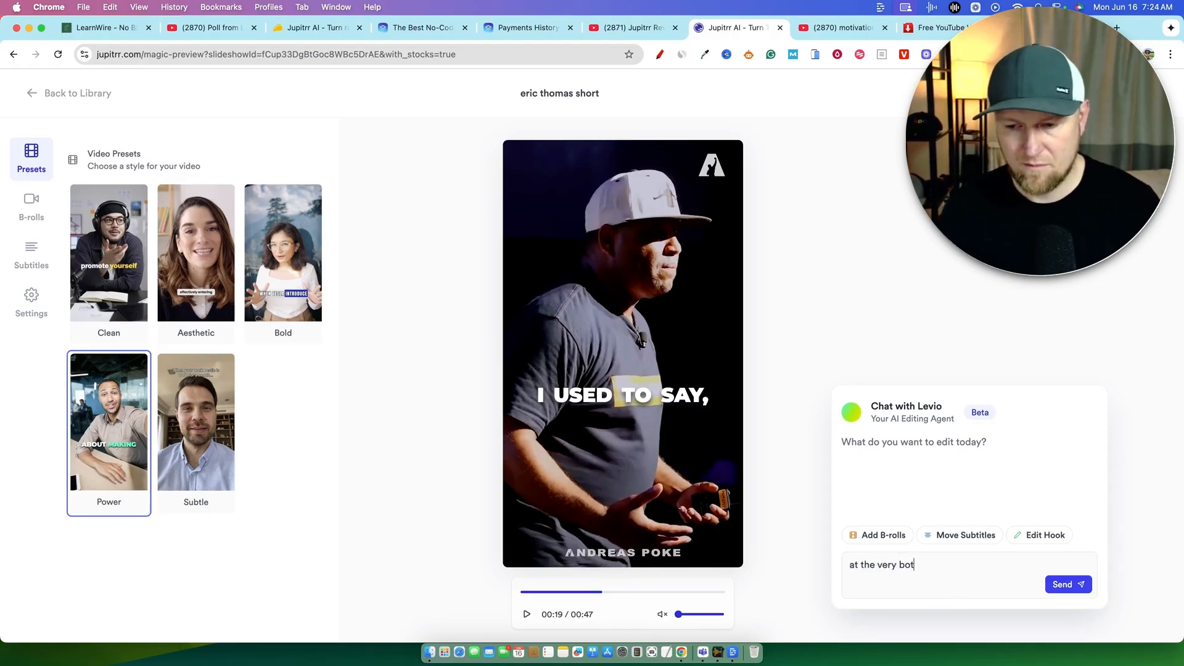
{"action": "type", "text": "ton"}
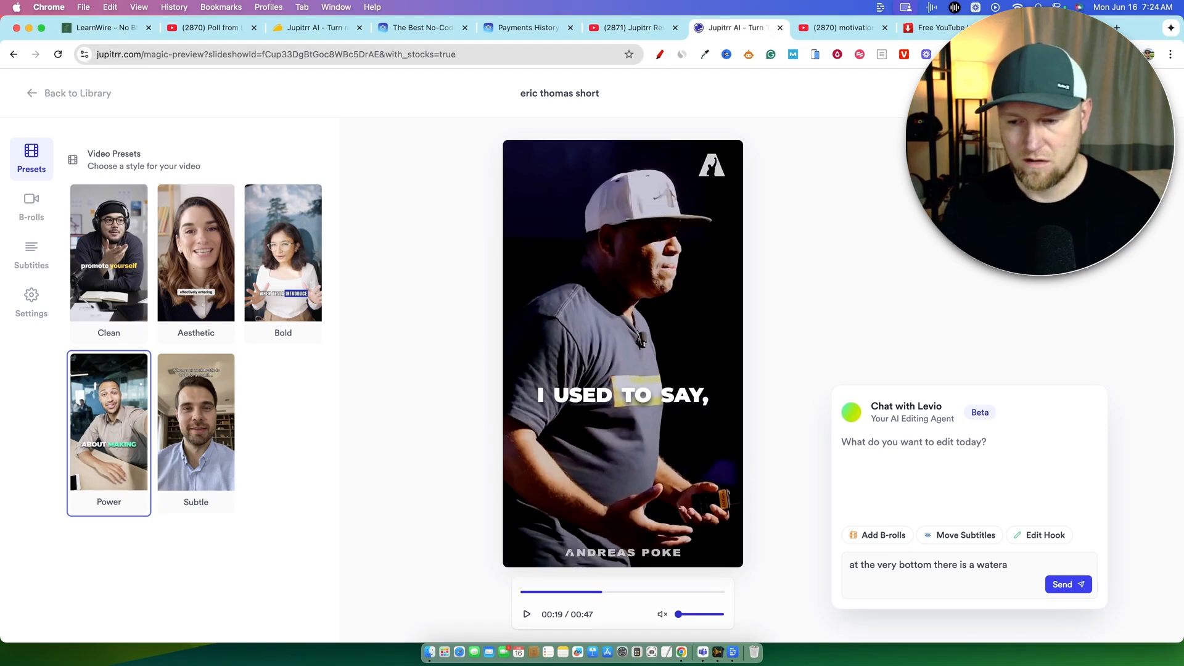
{"action": "key", "text": "BackSpace"}
{"action": "type", "text": "mark and it says, \""}
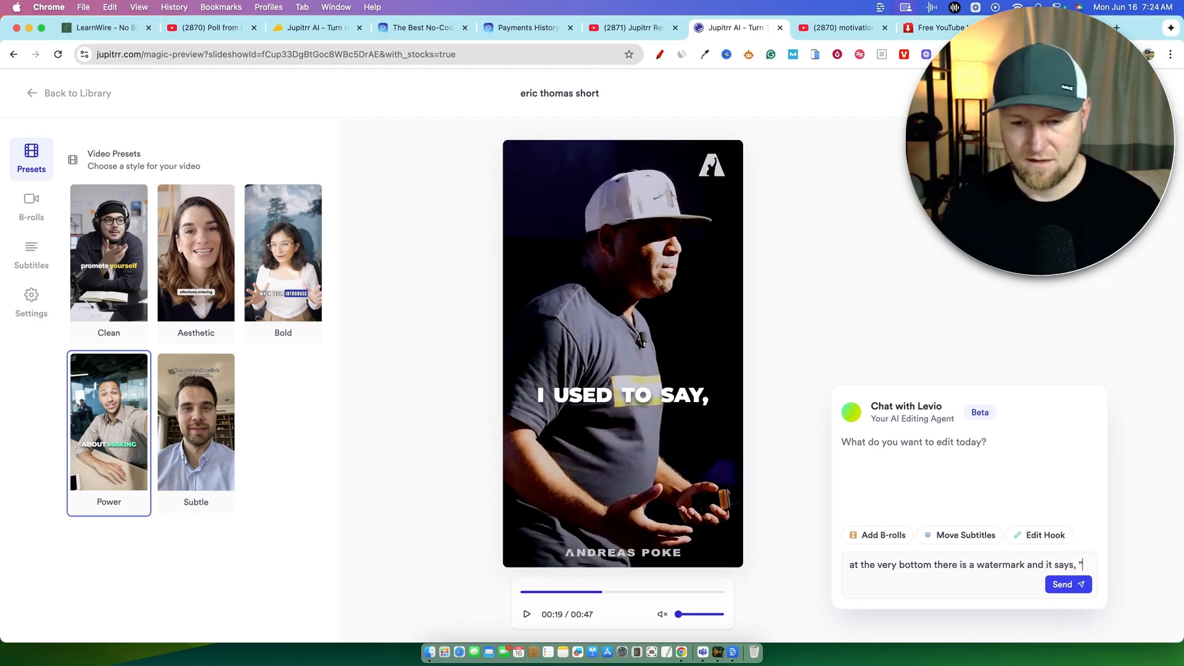
{"action": "type", "text": "Andreas Poke\" can you remove this"}
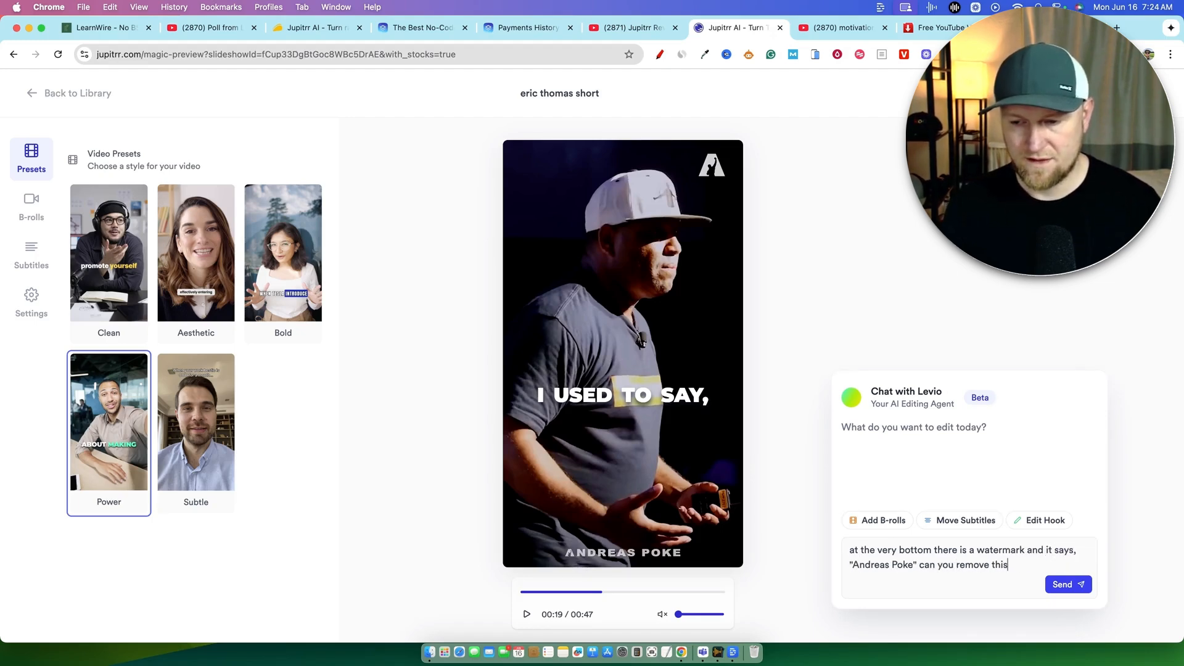
{"action": "type", "text": "?"}
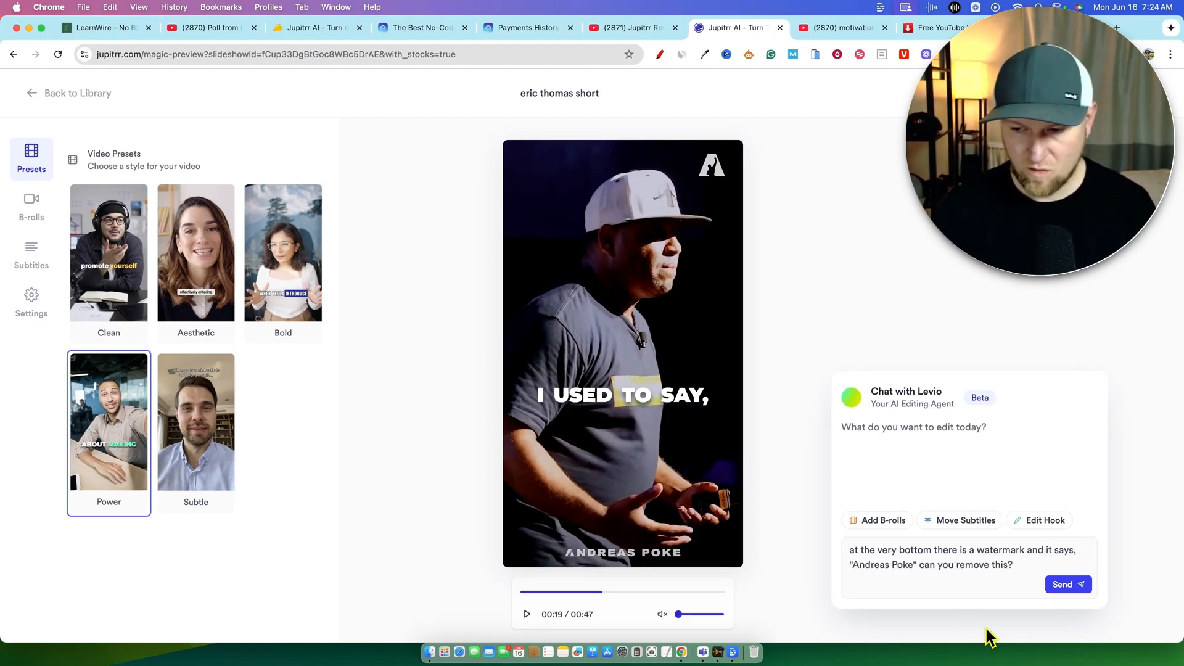
{"action": "left_click", "coordinate": [1066, 585]}
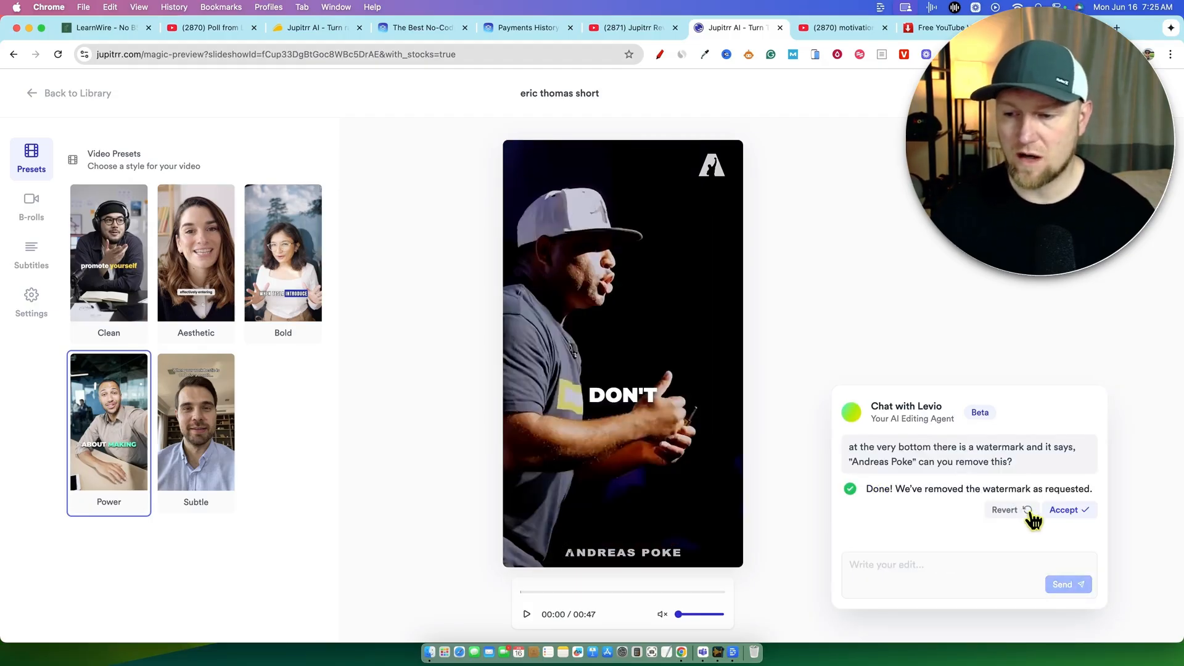
{"action": "left_click", "coordinate": [1070, 511]}
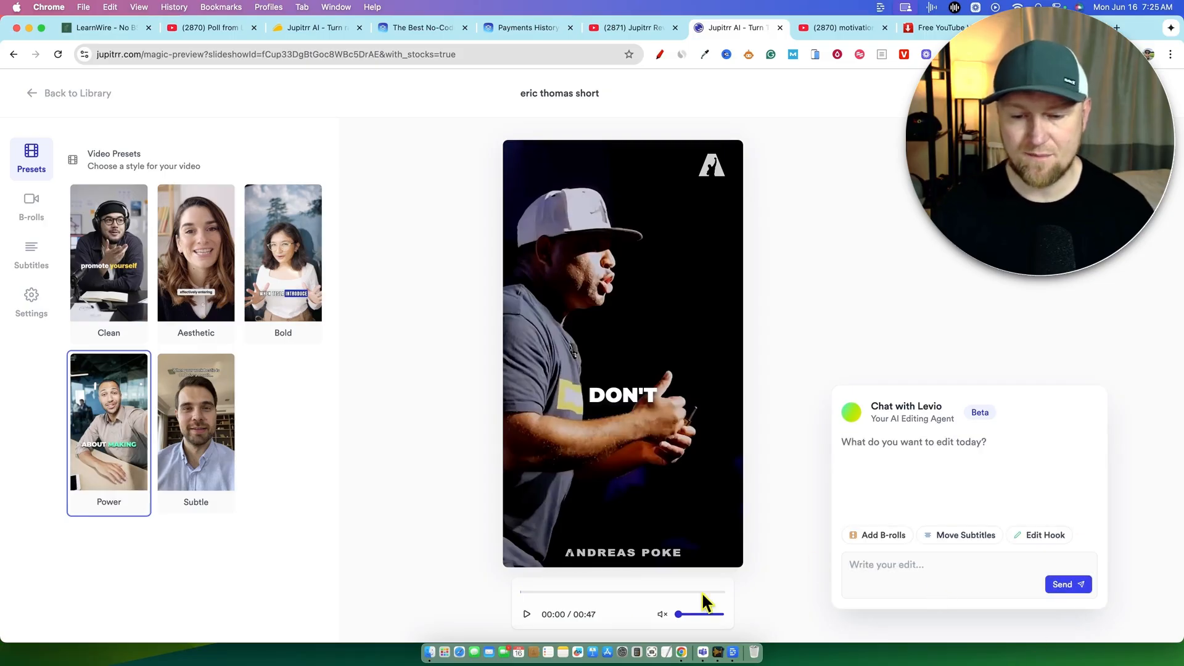
- Play the short and skip through to its end to check for the watermark, then return to the start and pause on the hook
{"action": "left_click", "coordinate": [528, 614]}
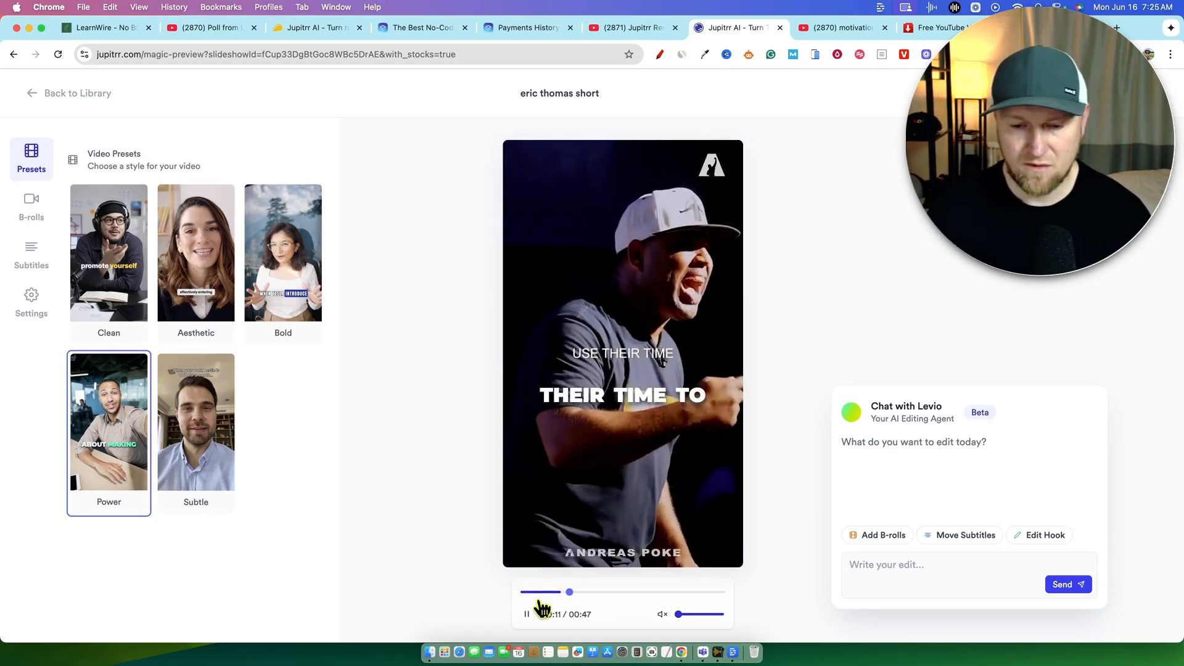
{"action": "left_click", "coordinate": [671, 592]}
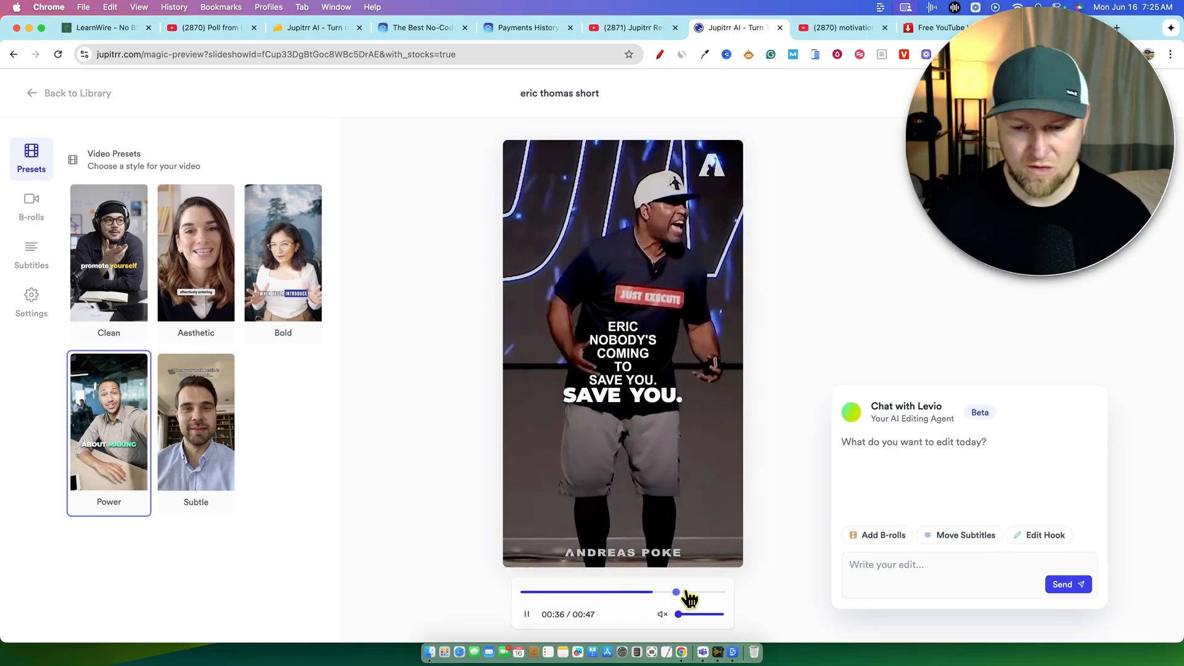
{"action": "left_click", "coordinate": [690, 593]}
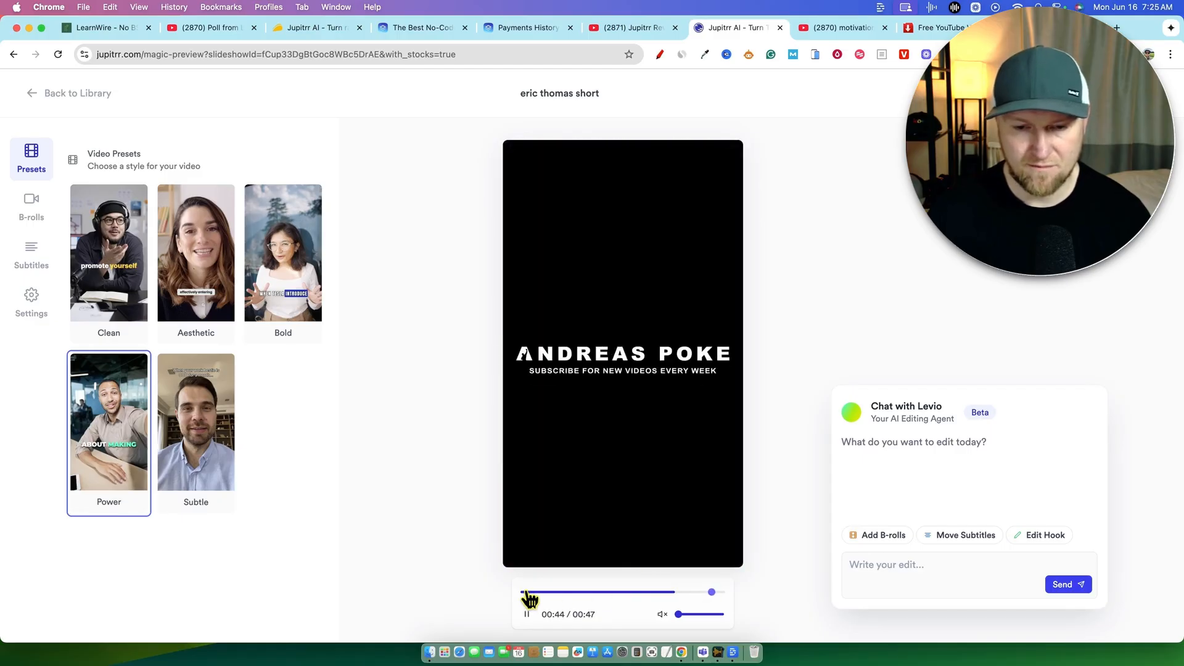
{"action": "left_click", "coordinate": [525, 592]}
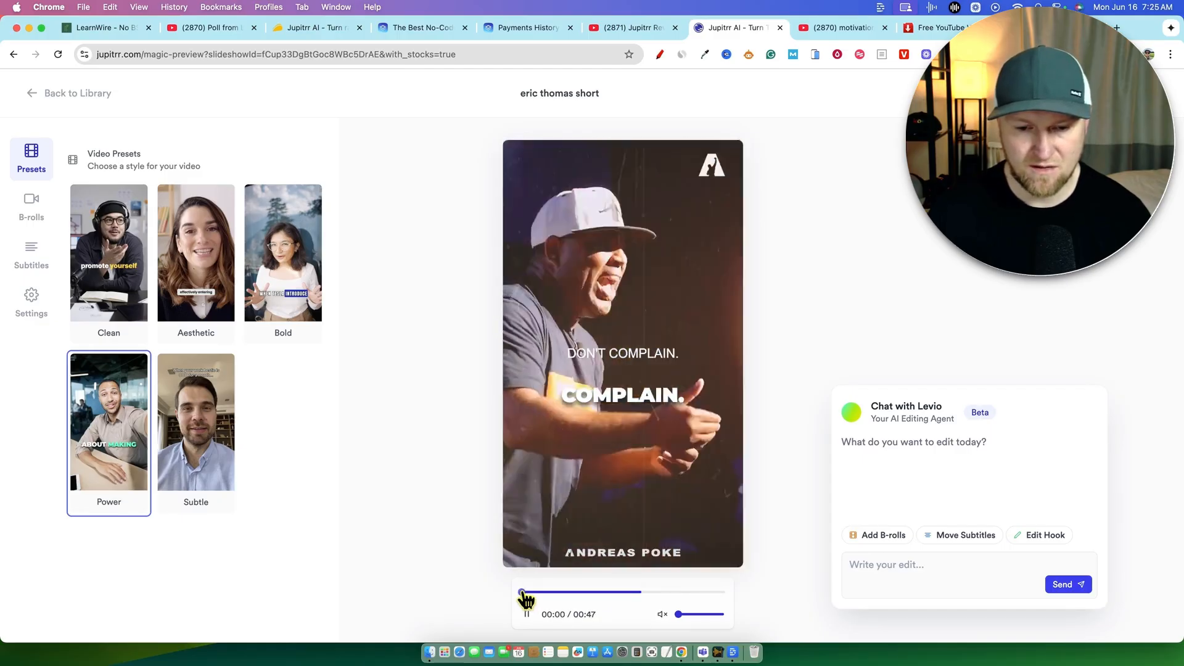
{"action": "left_click", "coordinate": [576, 502]}
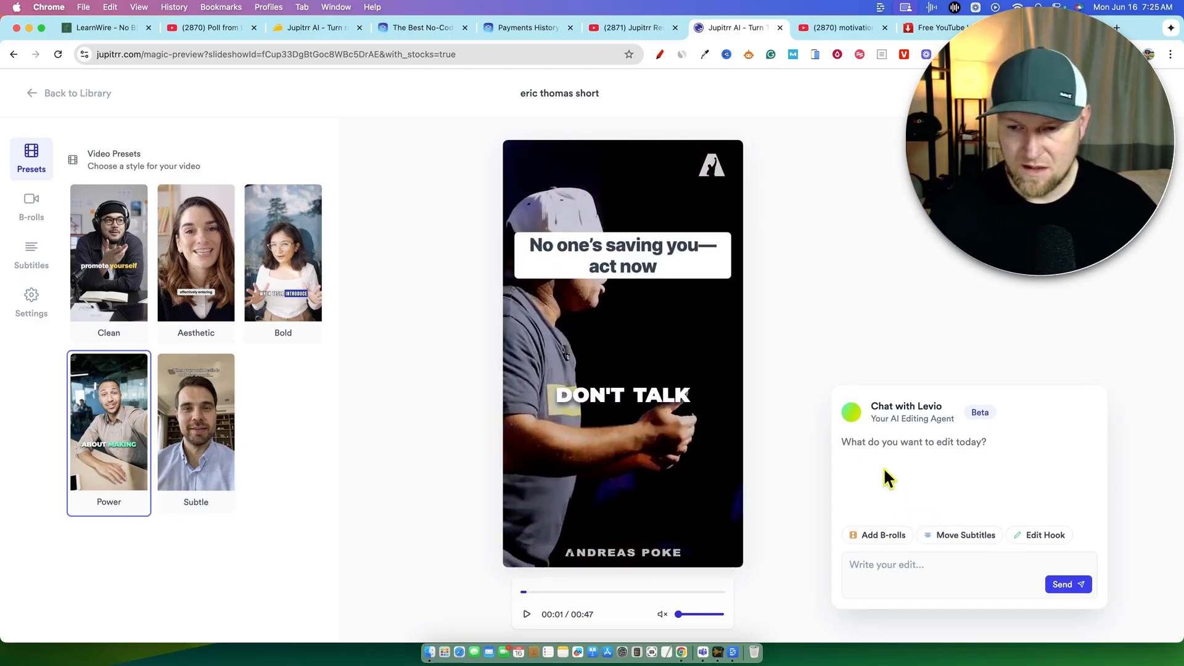
- Try having Levio "change out all b-rolls with motivational type content"
{"action": "left_click", "coordinate": [888, 565]}
{"action": "type", "text": "change out all b"}
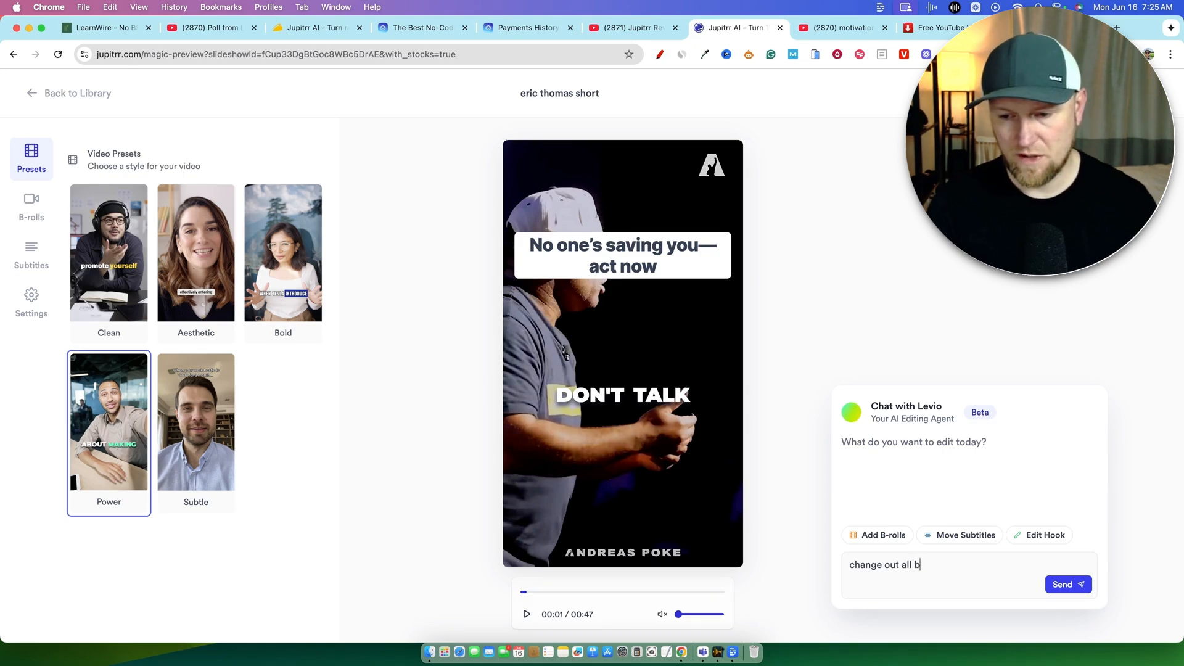
{"action": "type", "text": "-rolls with "}
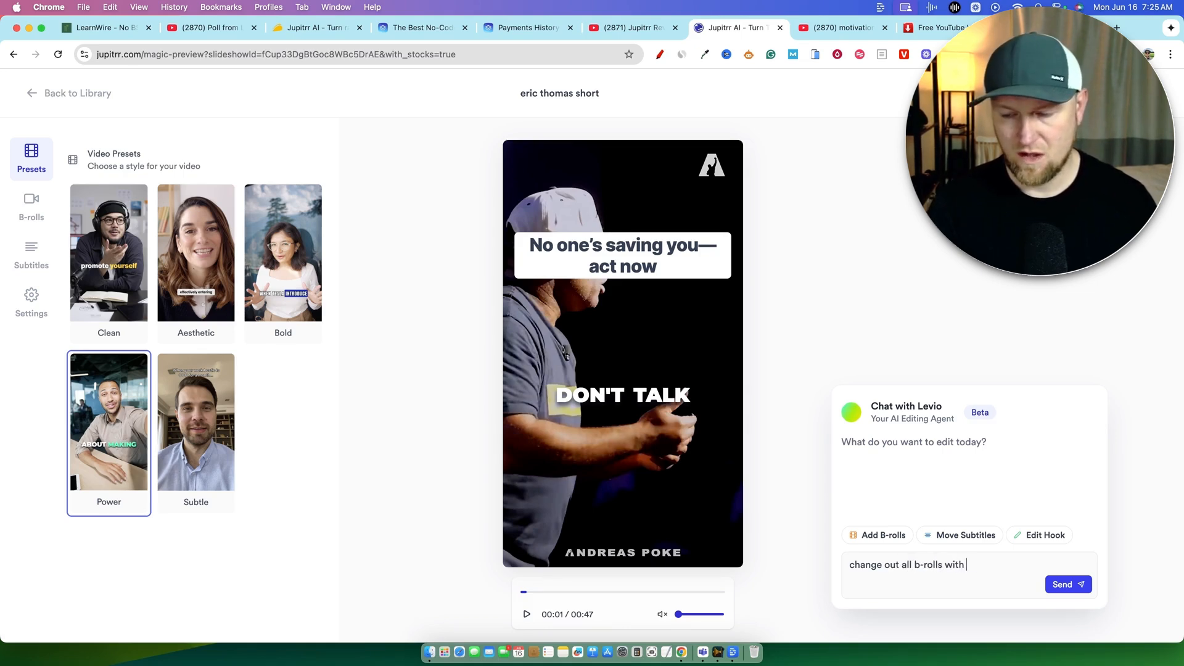
{"action": "type", "text": "motivational "}
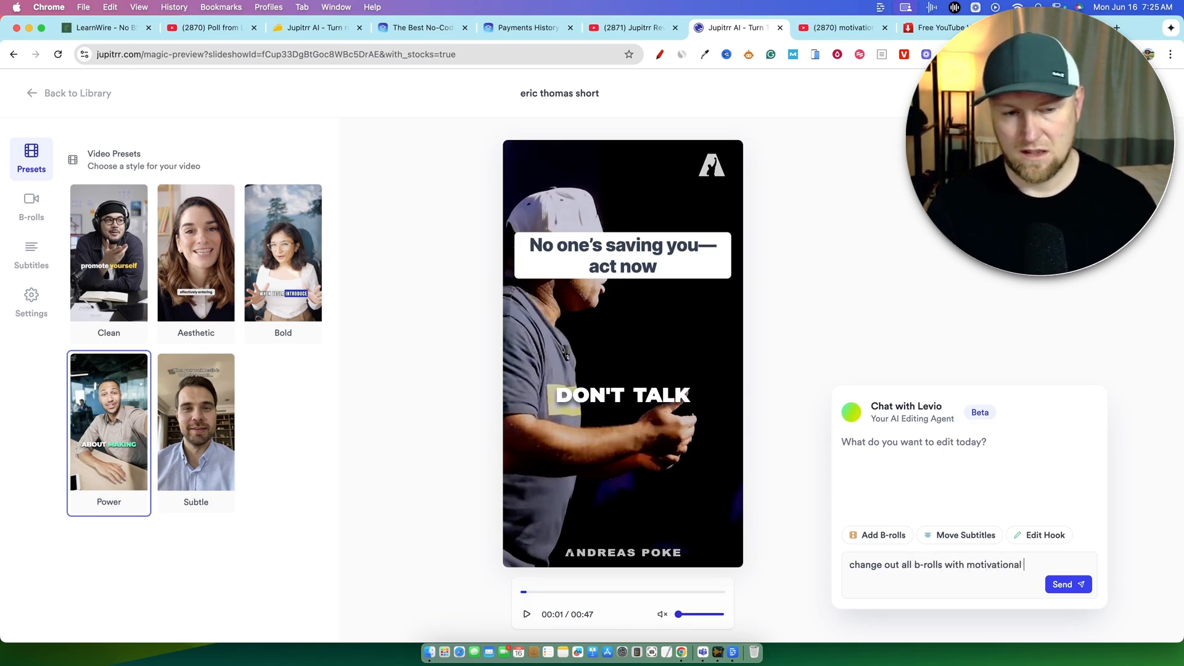
{"action": "type", "text": "type content"}
{"action": "left_click", "coordinate": [1079, 588]}
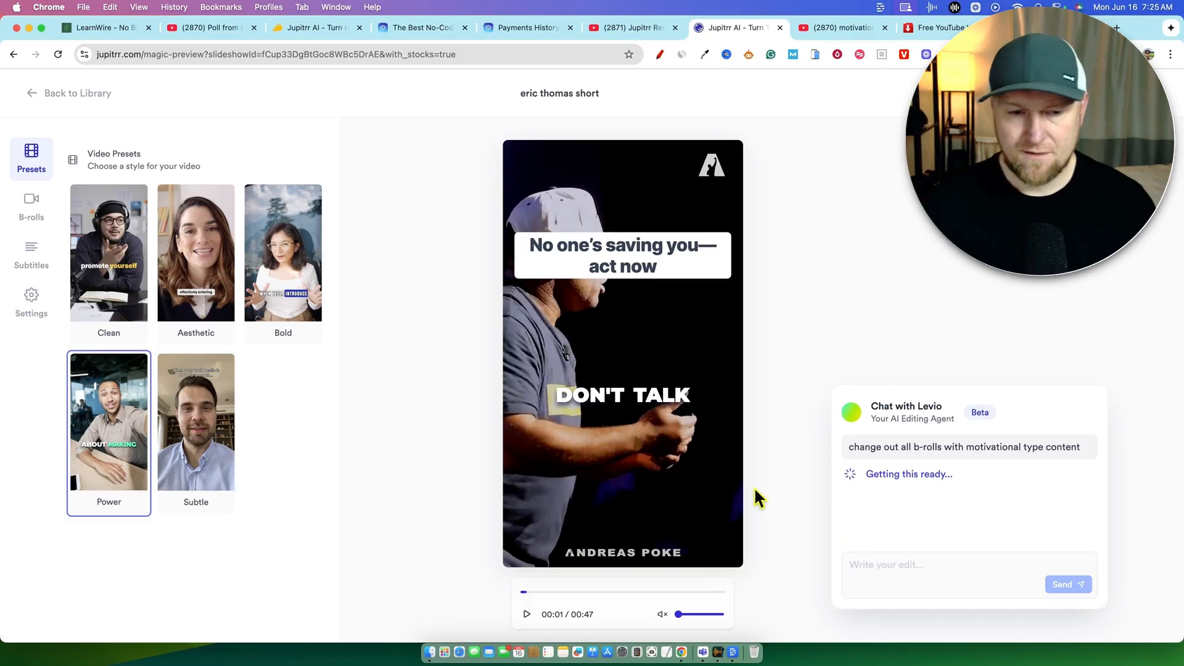
- Check the B-rolls selection and try the suggested Levio request "Add a stock video towards the end of the video"
{"action": "left_click", "coordinate": [40, 211]}
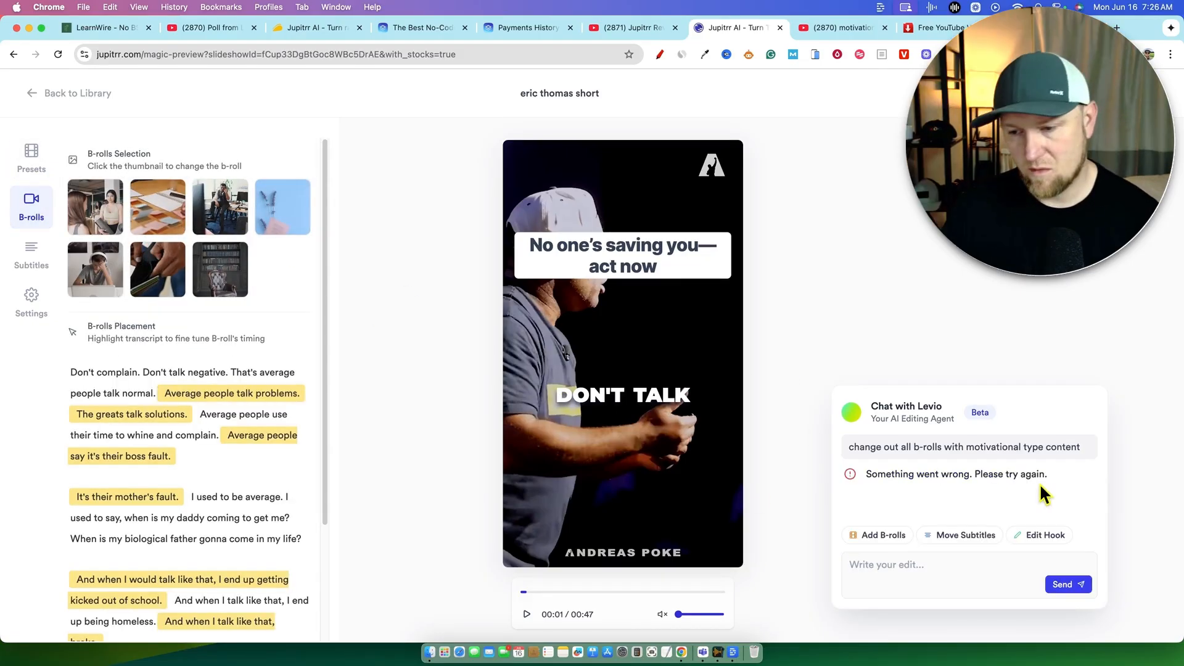
{"action": "left_click", "coordinate": [888, 541]}
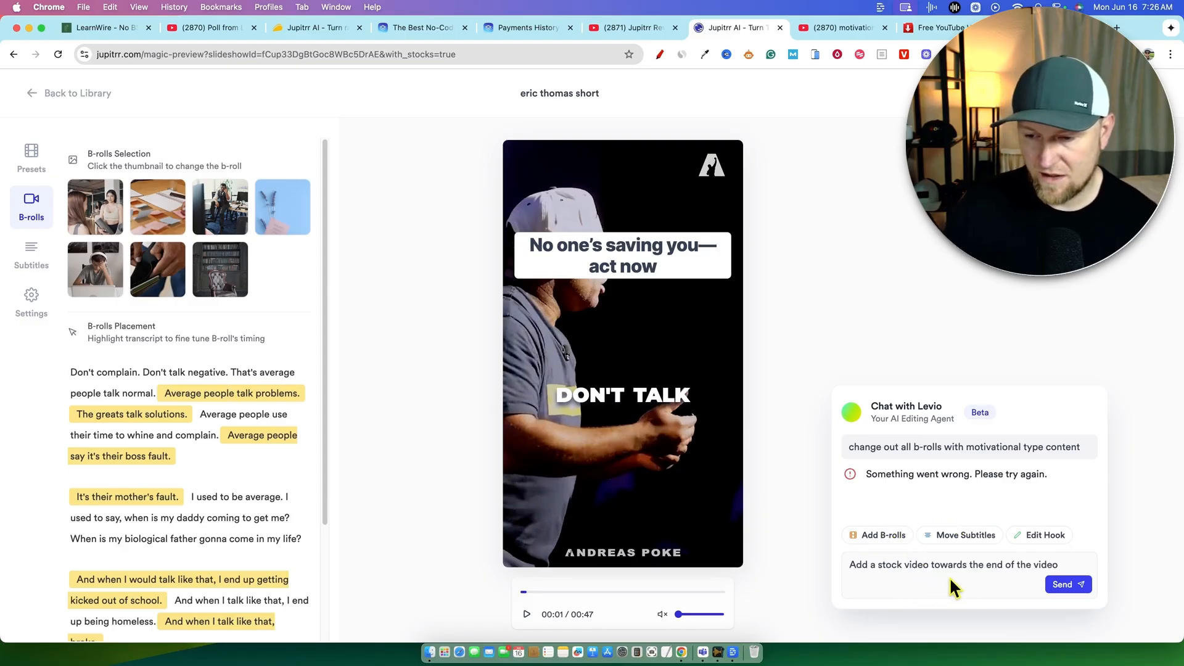
{"action": "left_click", "coordinate": [1076, 585]}
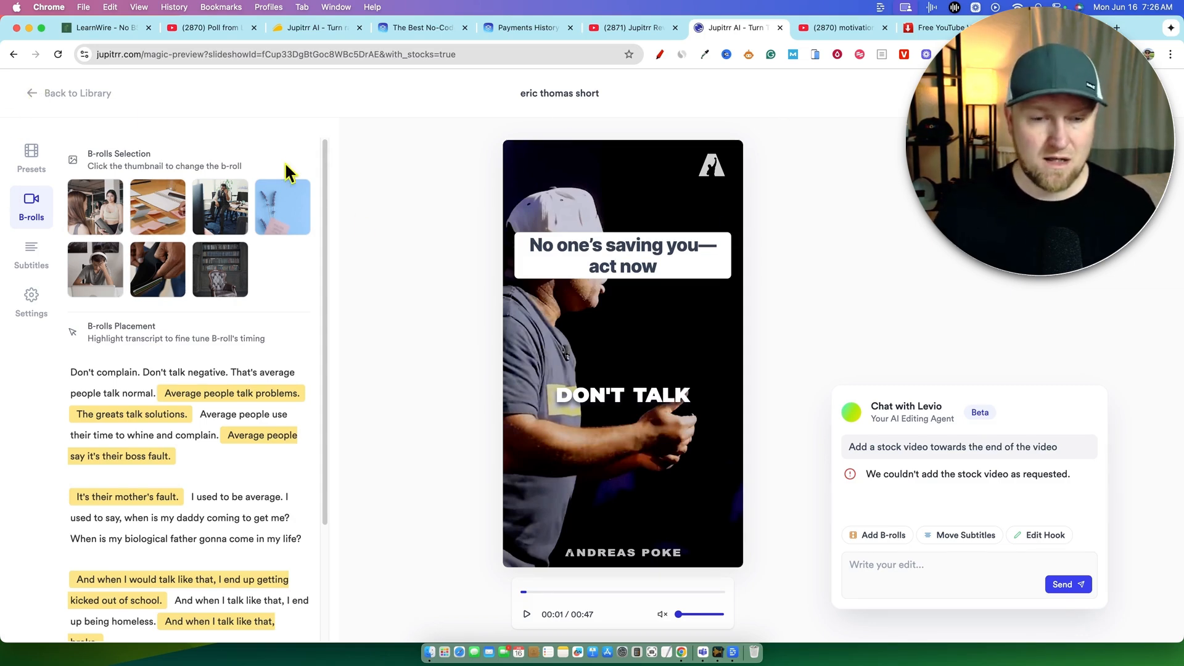
- Return to the video library, look at the account settings, and view the options available for the Eric Thomas Short
{"action": "left_click", "coordinate": [46, 93]}
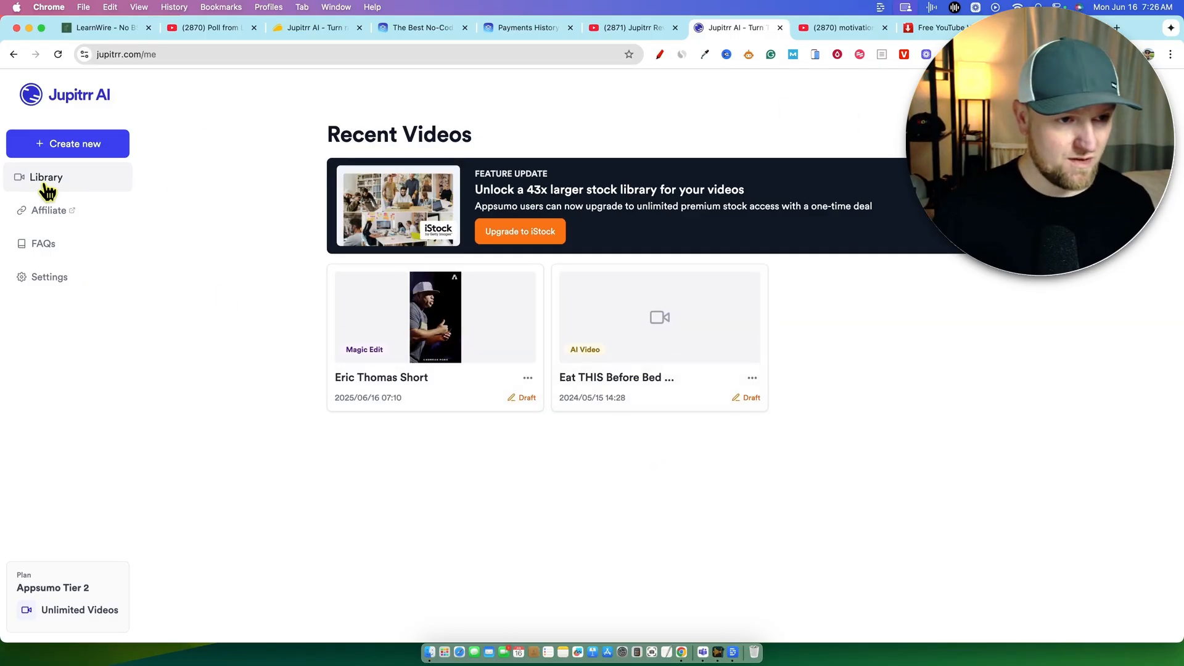
{"action": "left_click", "coordinate": [67, 181]}
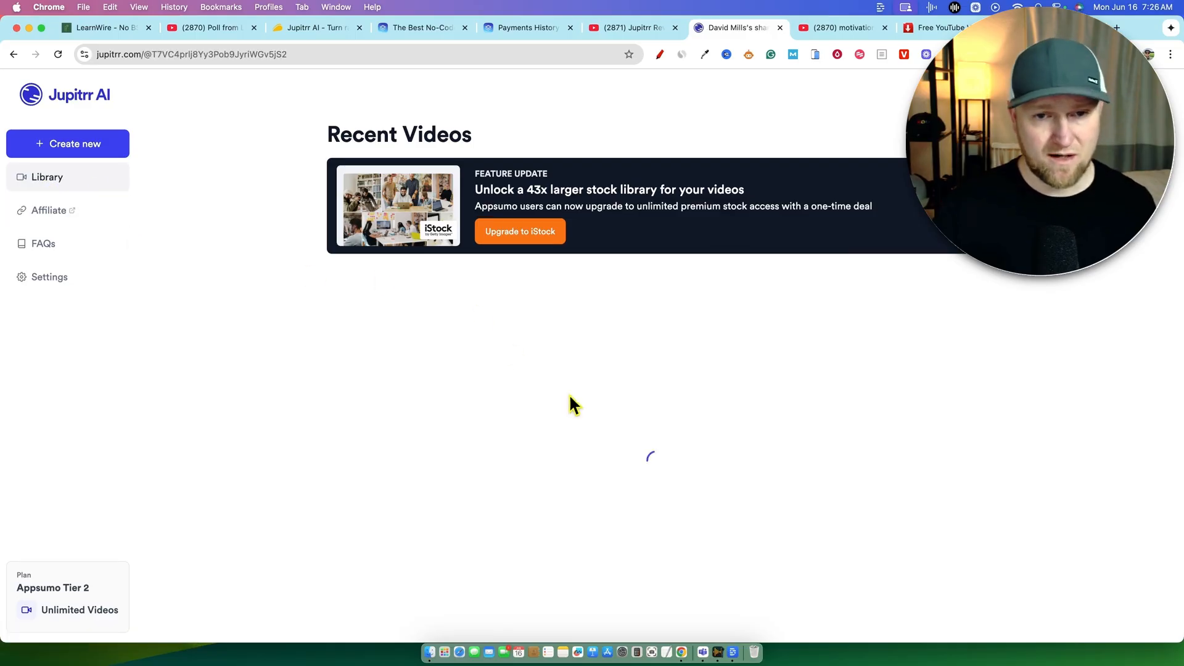
{"action": "left_click", "coordinate": [37, 277]}
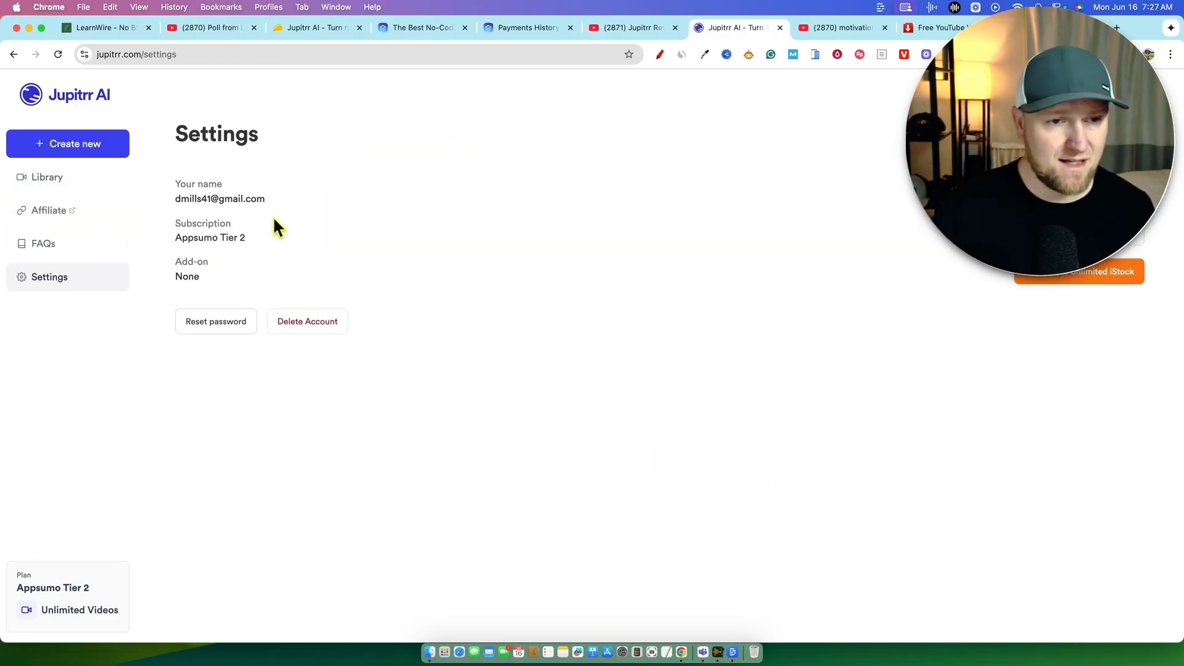
{"action": "left_click", "coordinate": [74, 181]}
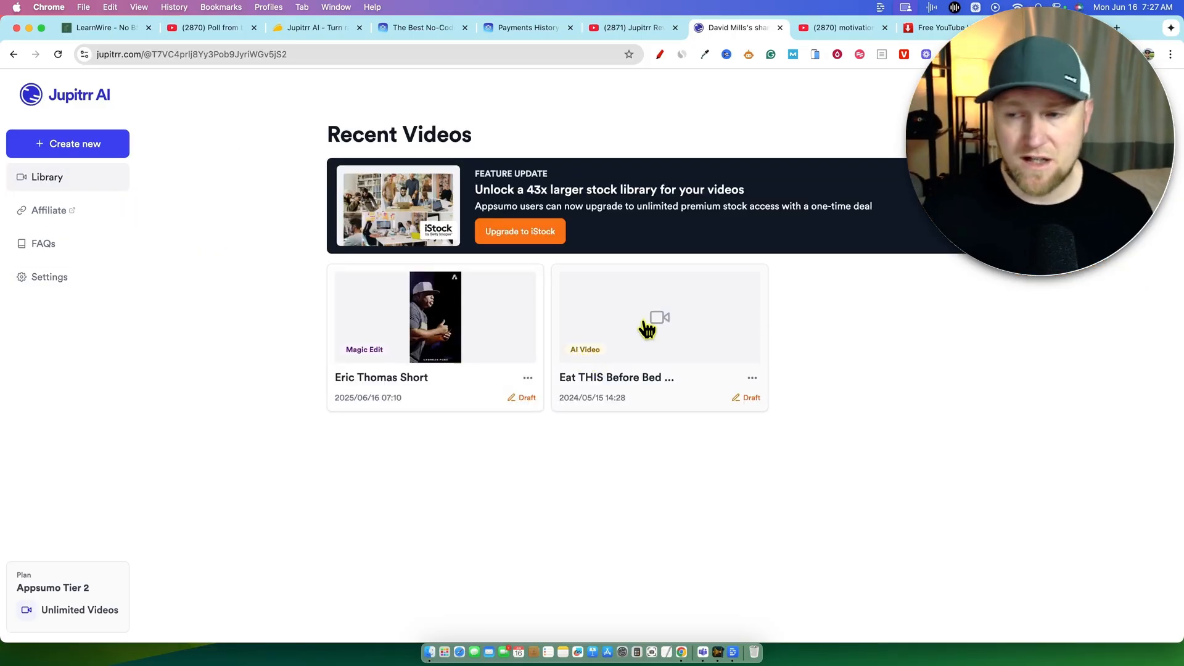
{"action": "left_click", "coordinate": [529, 382]}
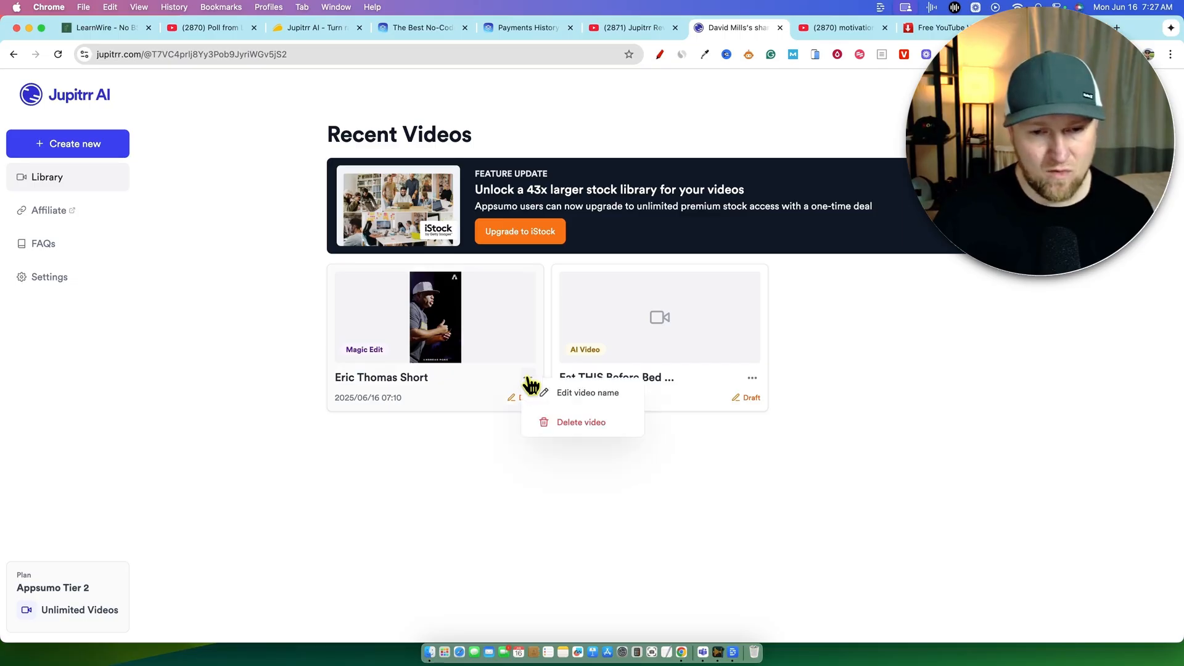
- Reopen the Eric Thomas short, try Levio's suggested request "Add a stock video towards the end of the video", and check the B-rolls selection
{"action": "left_click", "coordinate": [584, 398]}
{"action": "left_click", "coordinate": [557, 408]}
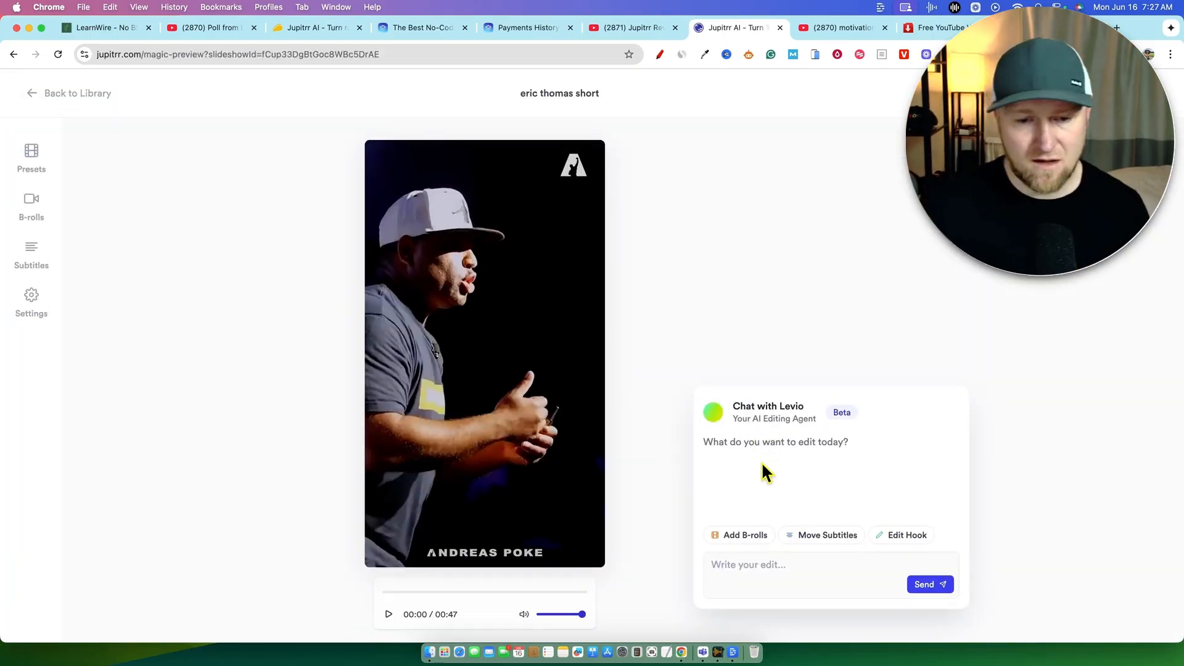
{"action": "left_click", "coordinate": [746, 536]}
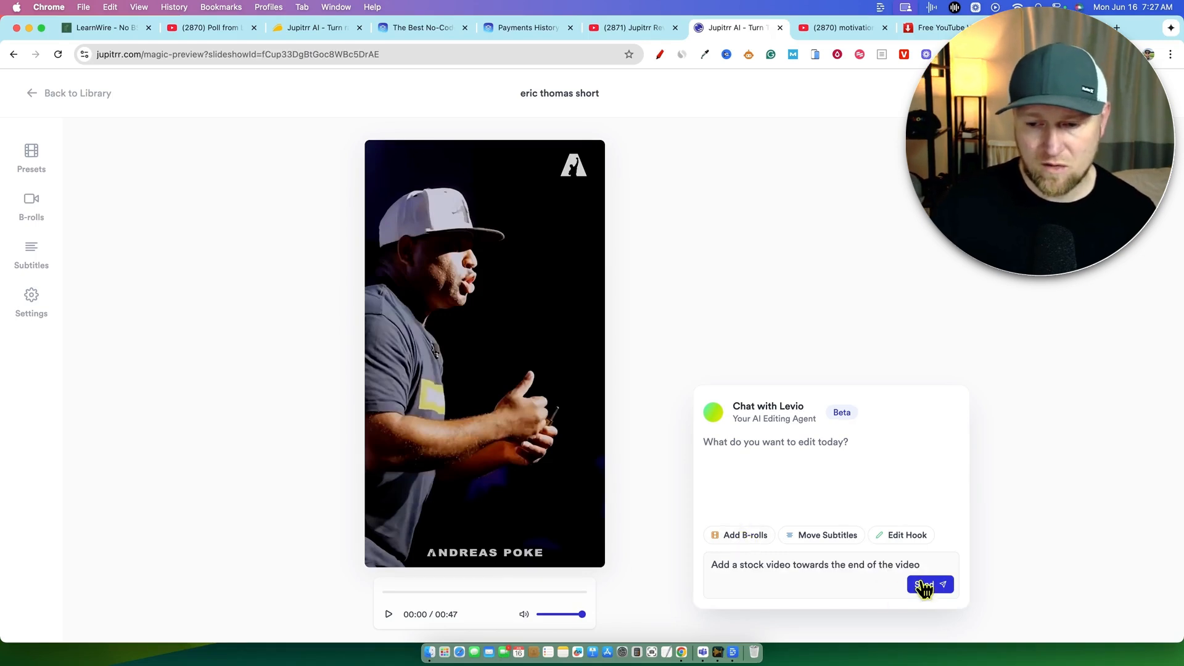
{"action": "left_click", "coordinate": [925, 584]}
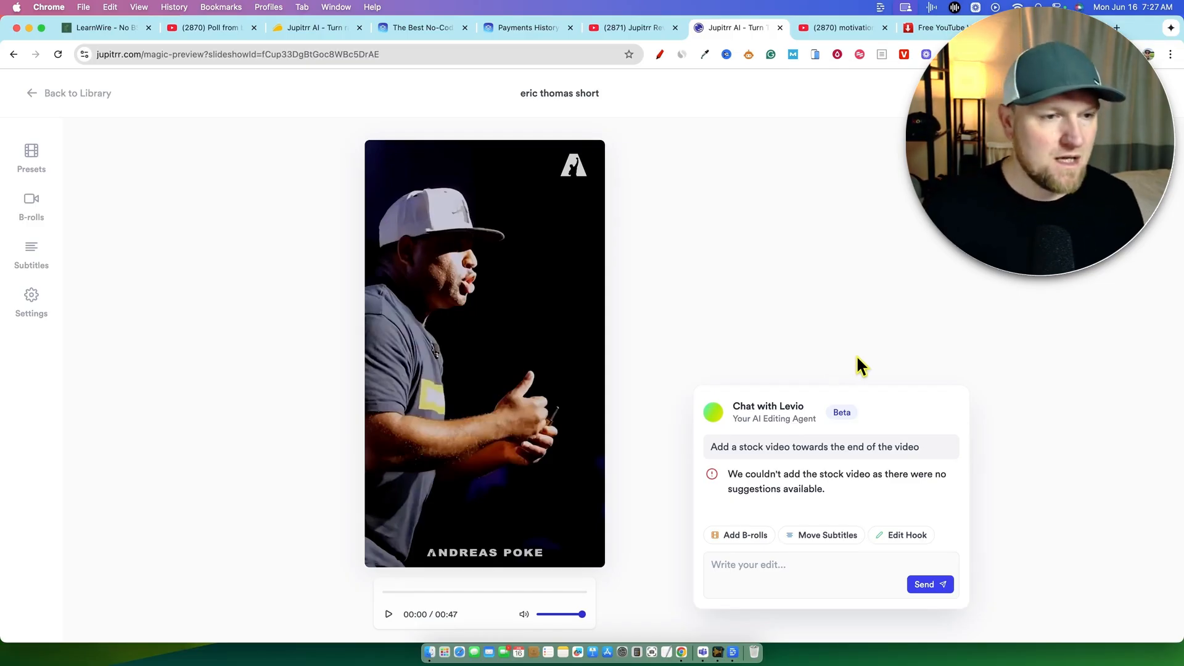
{"action": "left_click", "coordinate": [39, 206]}
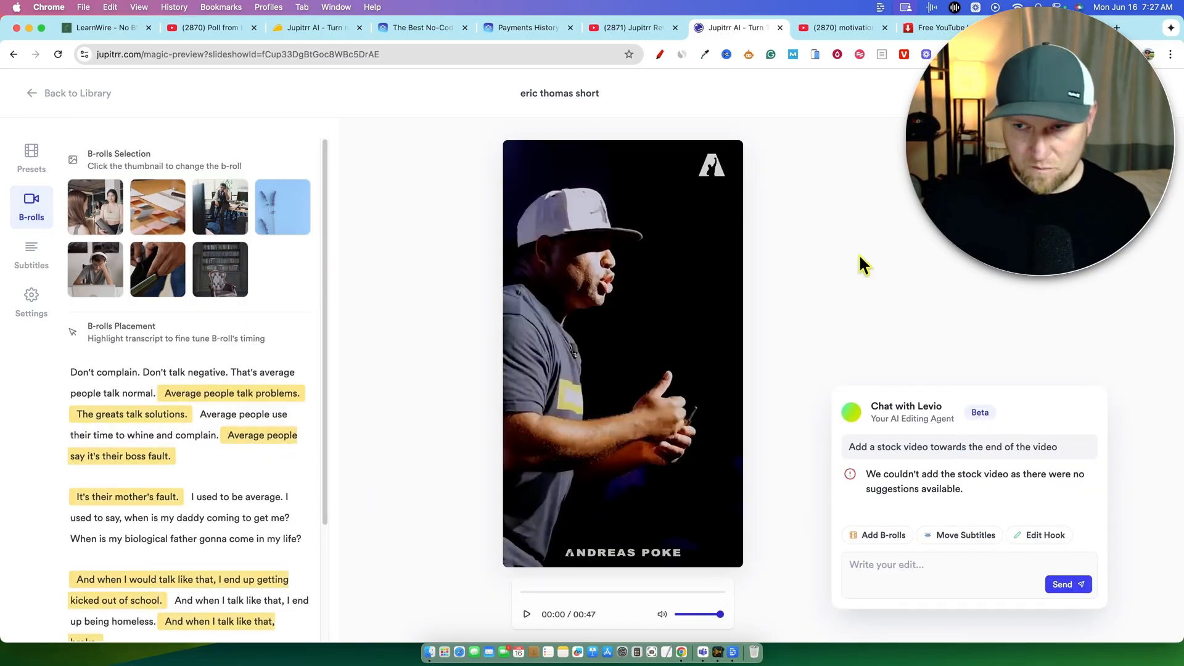
- Return to the video library and create a new Audiogram by uploading an audio file
{"action": "left_click", "coordinate": [42, 93]}
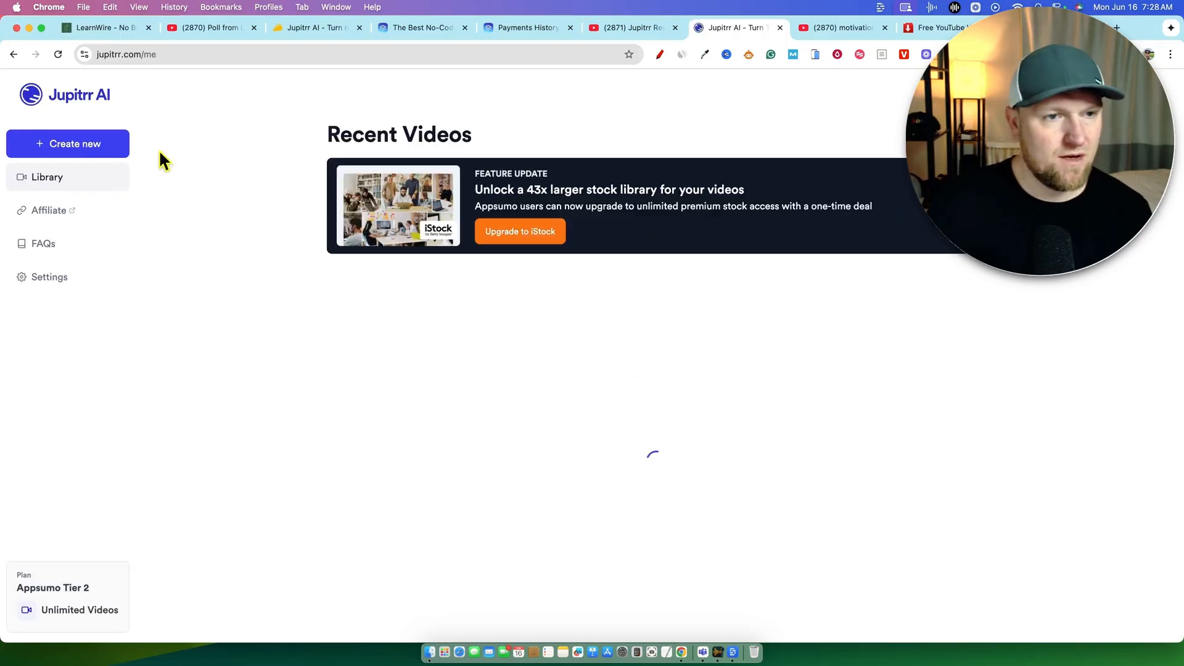
{"action": "left_click", "coordinate": [98, 147]}
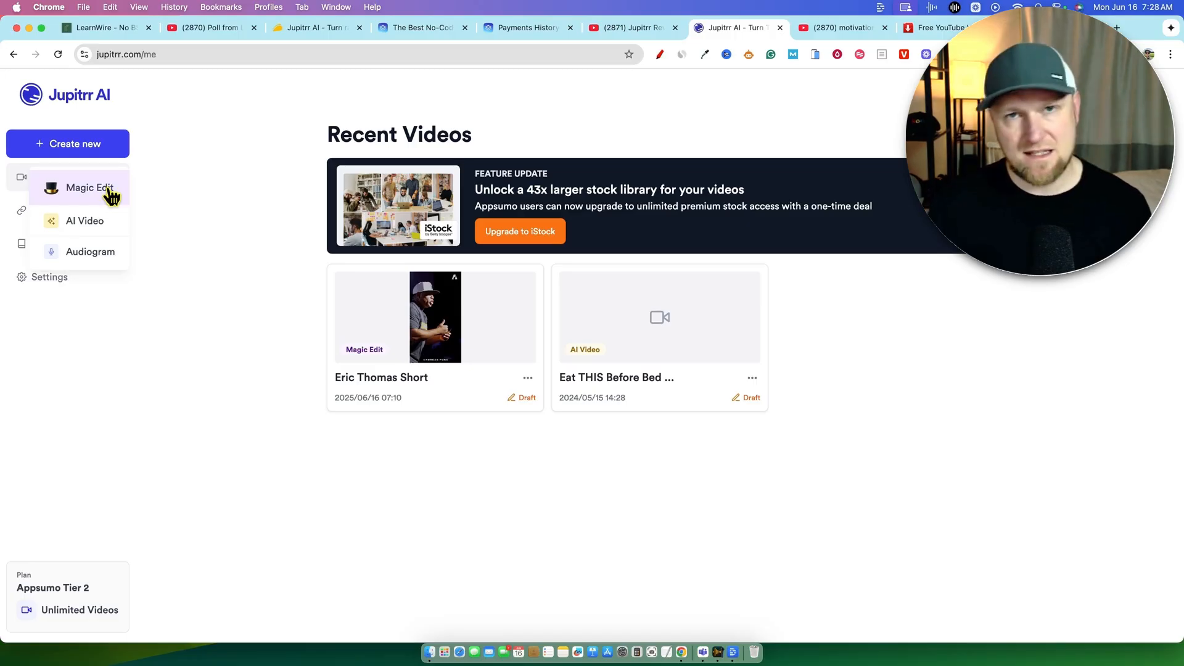
{"action": "left_click", "coordinate": [99, 253]}
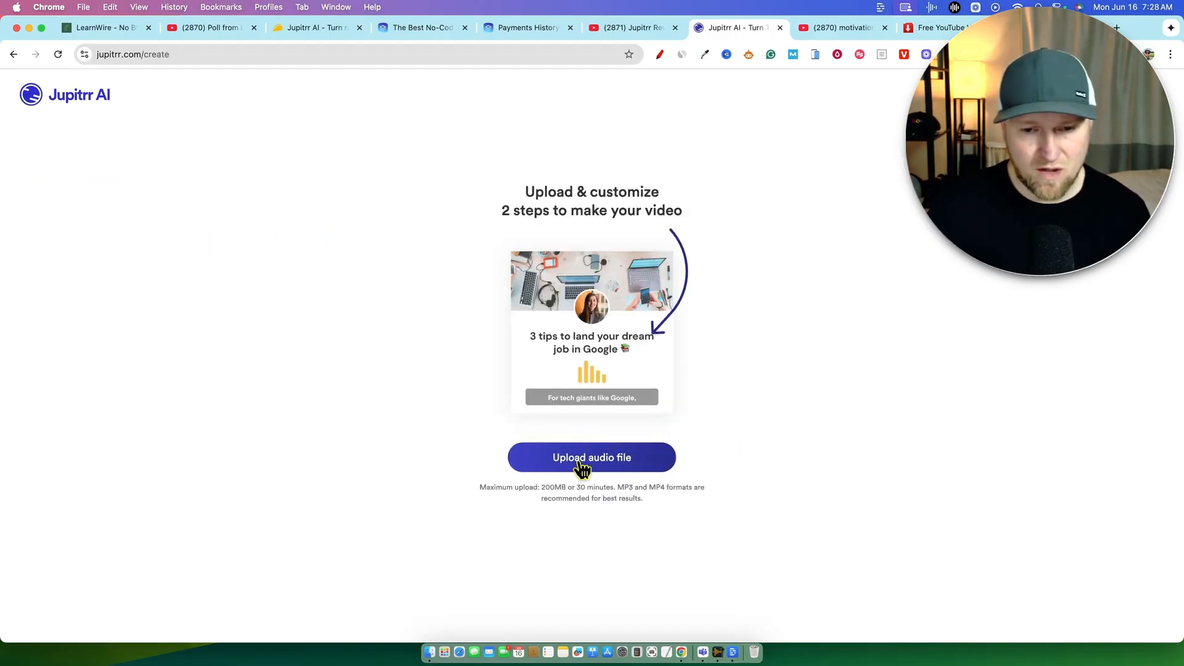
{"action": "left_click", "coordinate": [613, 459]}
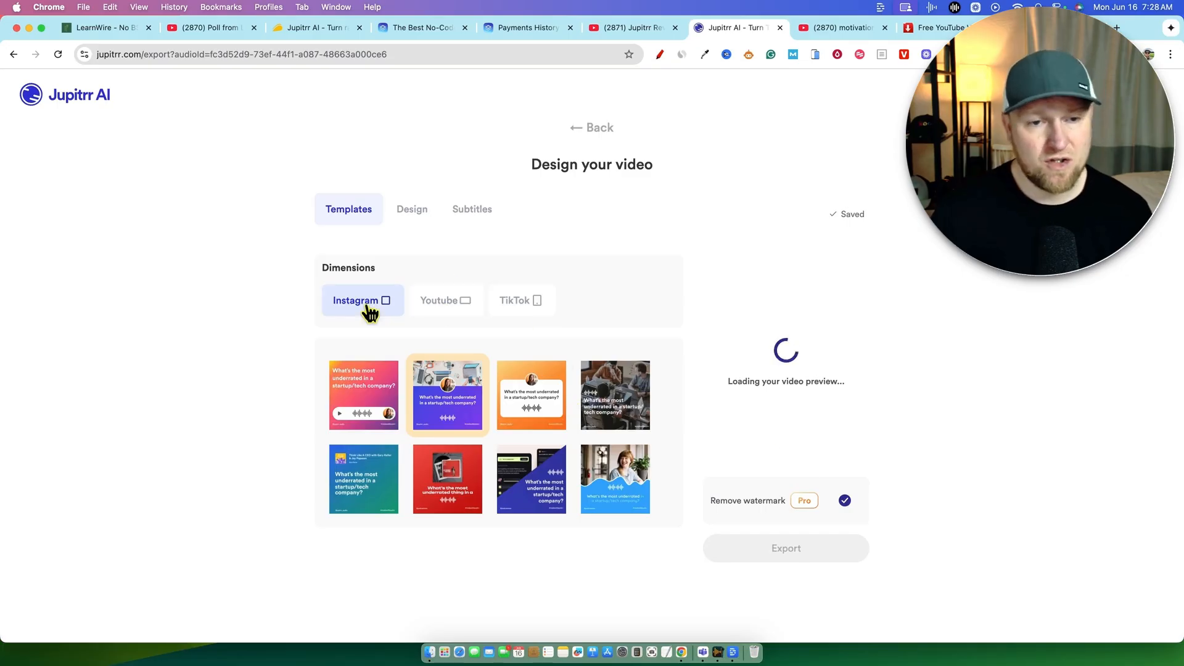
- Set the audiogram's dimensions to TikTok and try several templates, ending on the blue one with the wavy edge below a photo
{"action": "left_click", "coordinate": [513, 308]}
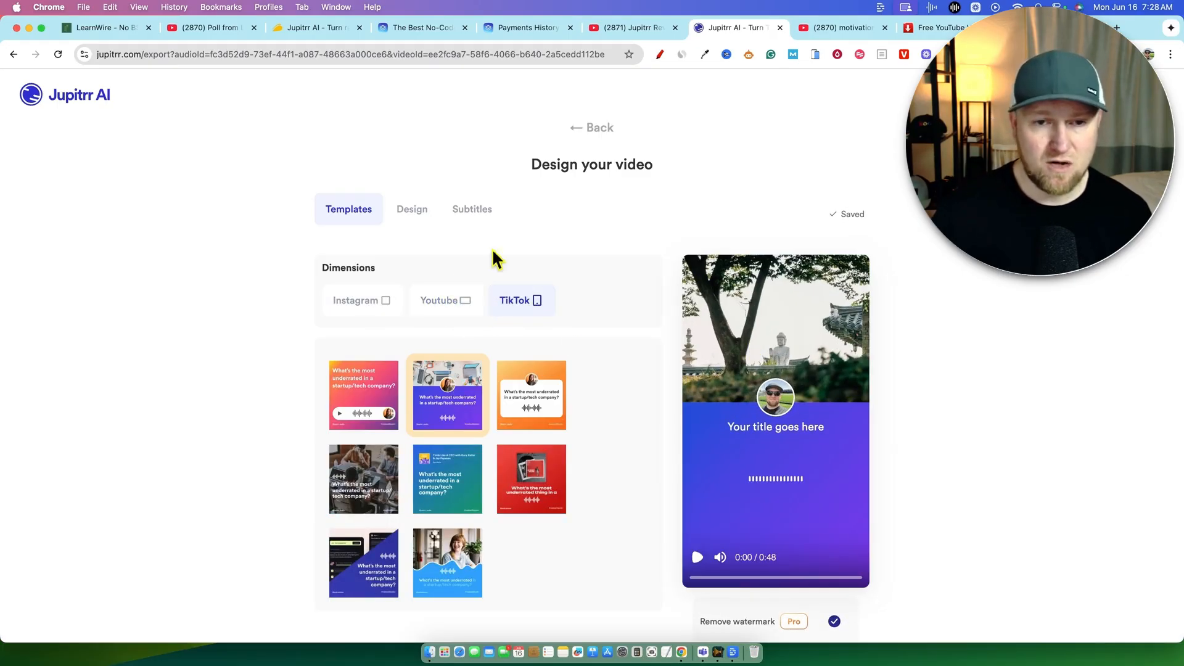
{"action": "left_click", "coordinate": [388, 404]}
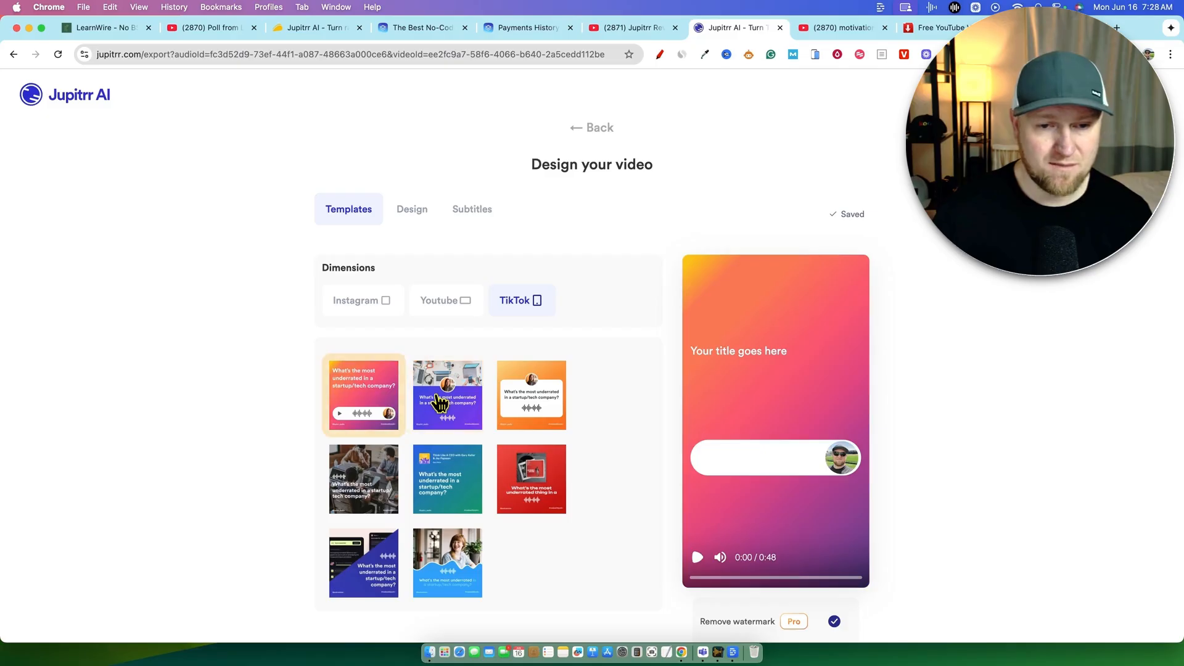
{"action": "left_click", "coordinate": [536, 402]}
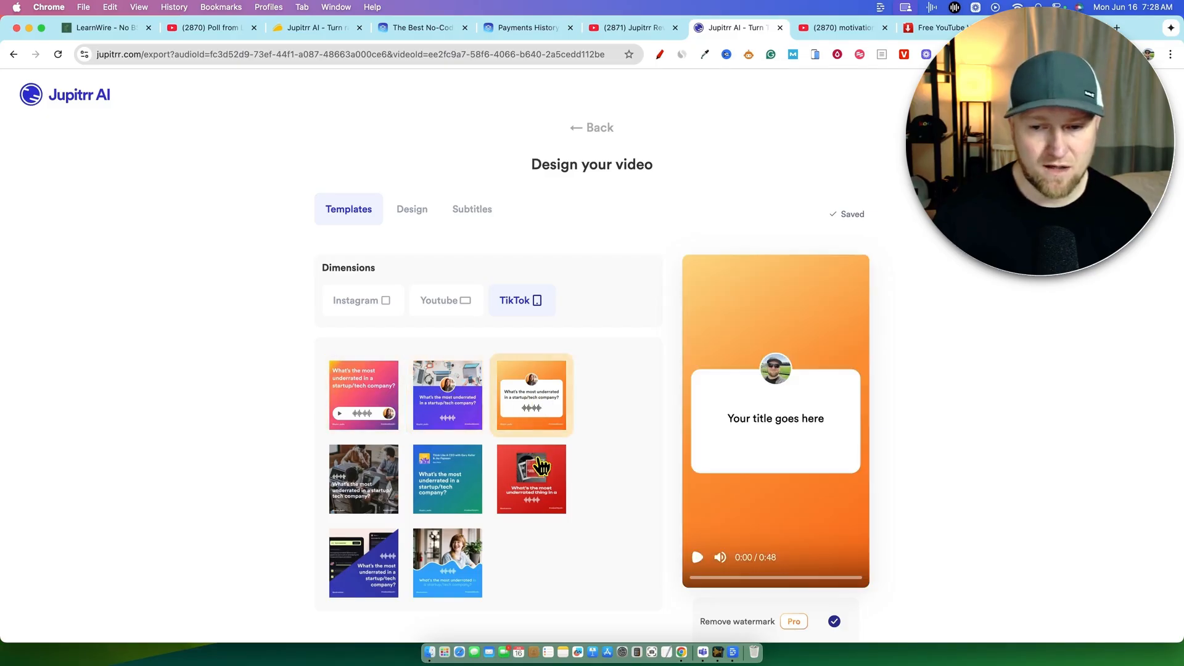
{"action": "left_click", "coordinate": [537, 466]}
{"action": "left_click", "coordinate": [447, 558]}
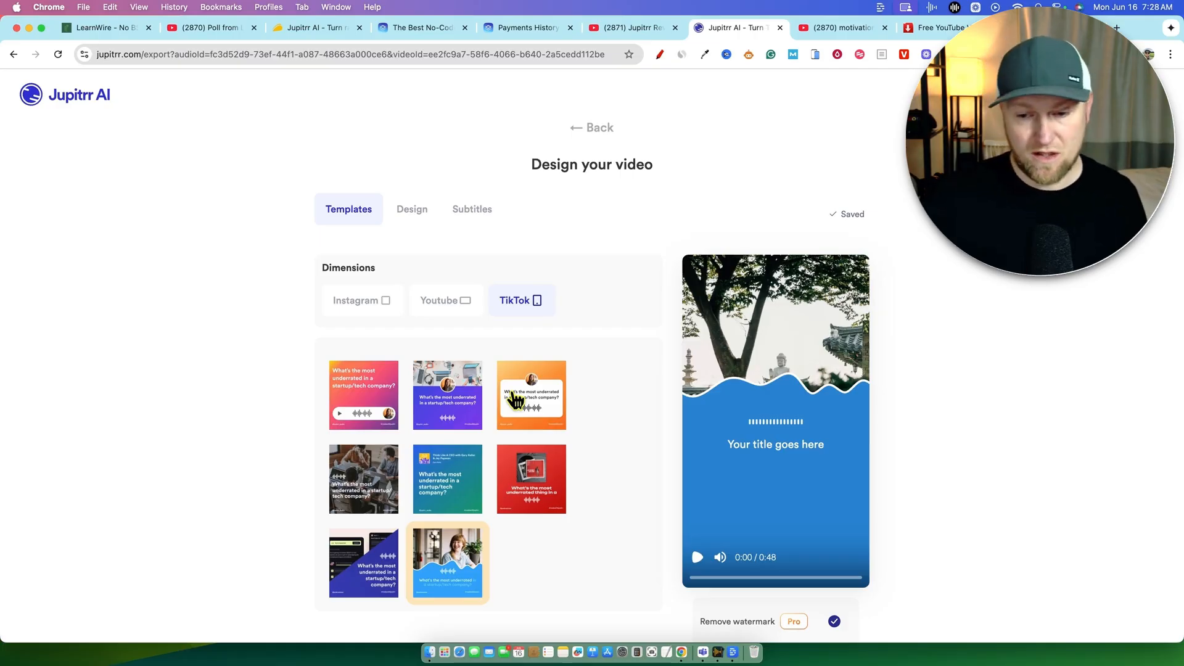
- Look over the audiogram's design and subtitle options, then leave the audiogram editor
{"action": "left_click", "coordinate": [412, 209]}
{"action": "left_click", "coordinate": [472, 215]}
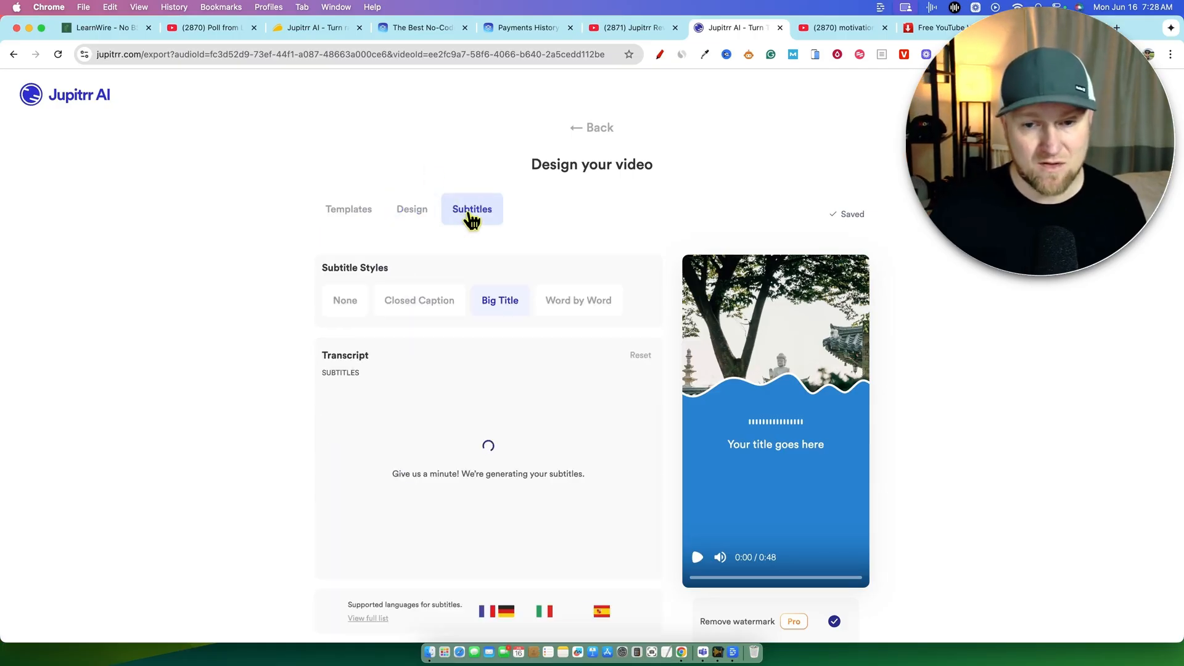
{"action": "left_click", "coordinate": [68, 94]}
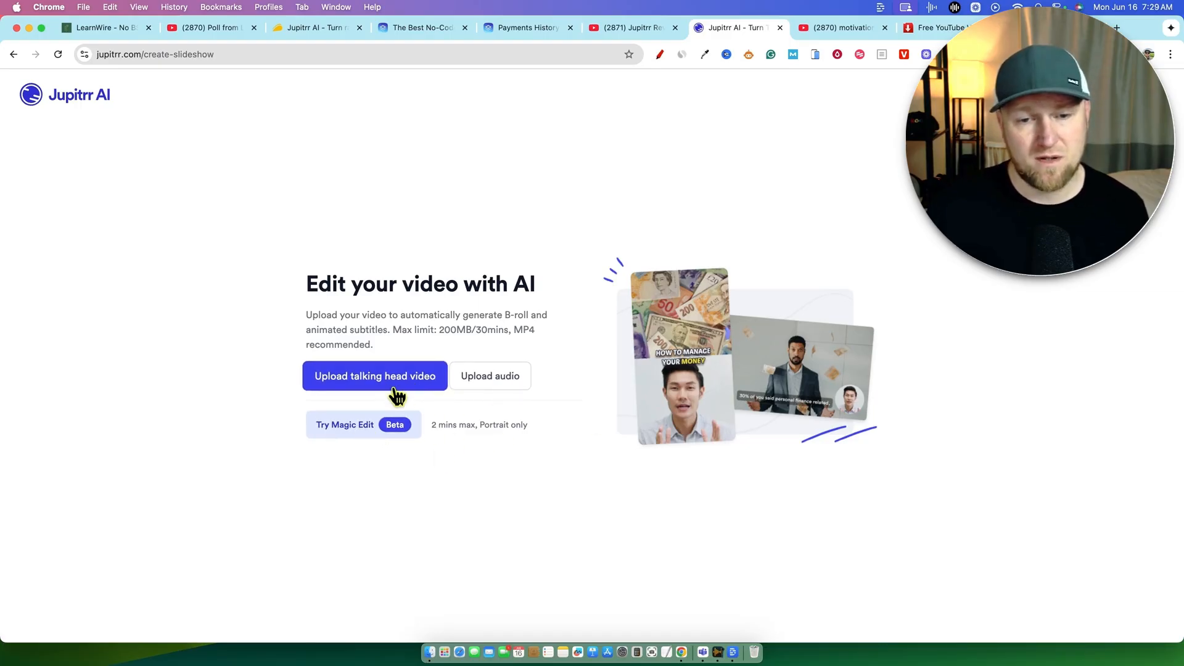
- Create an AI video from the Eric Thomas MP4 as a talking head upload, named "talking head ai video test", with the language left on Detected Language
{"action": "left_click", "coordinate": [484, 388]}
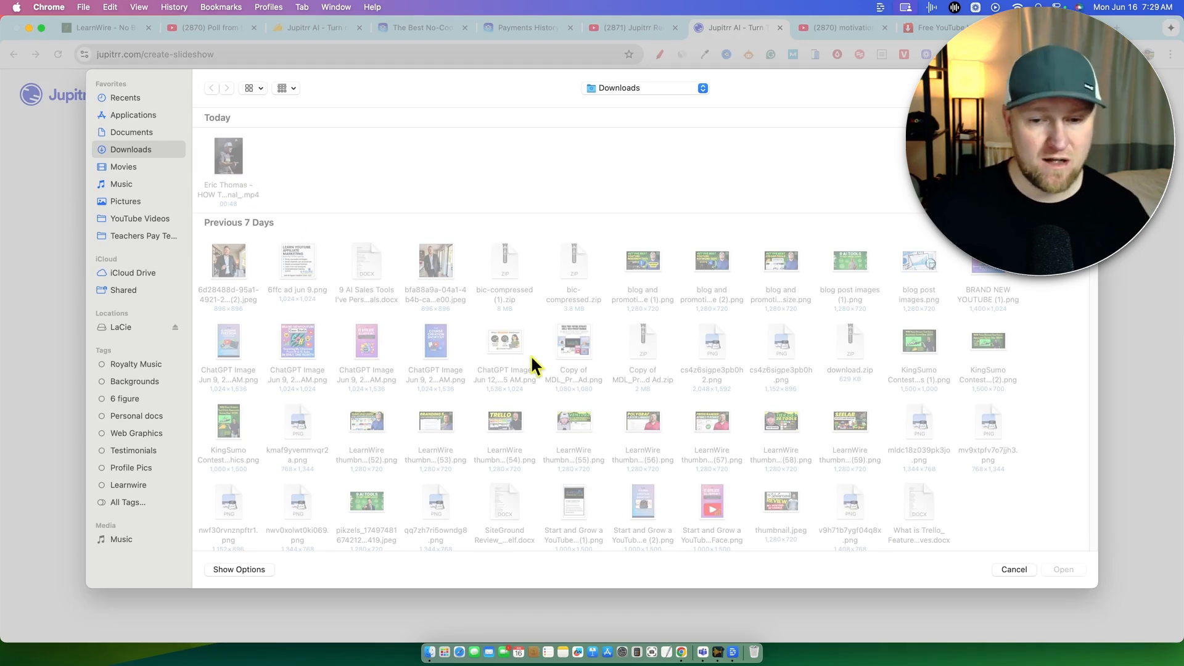
{"action": "key", "text": "Escape"}
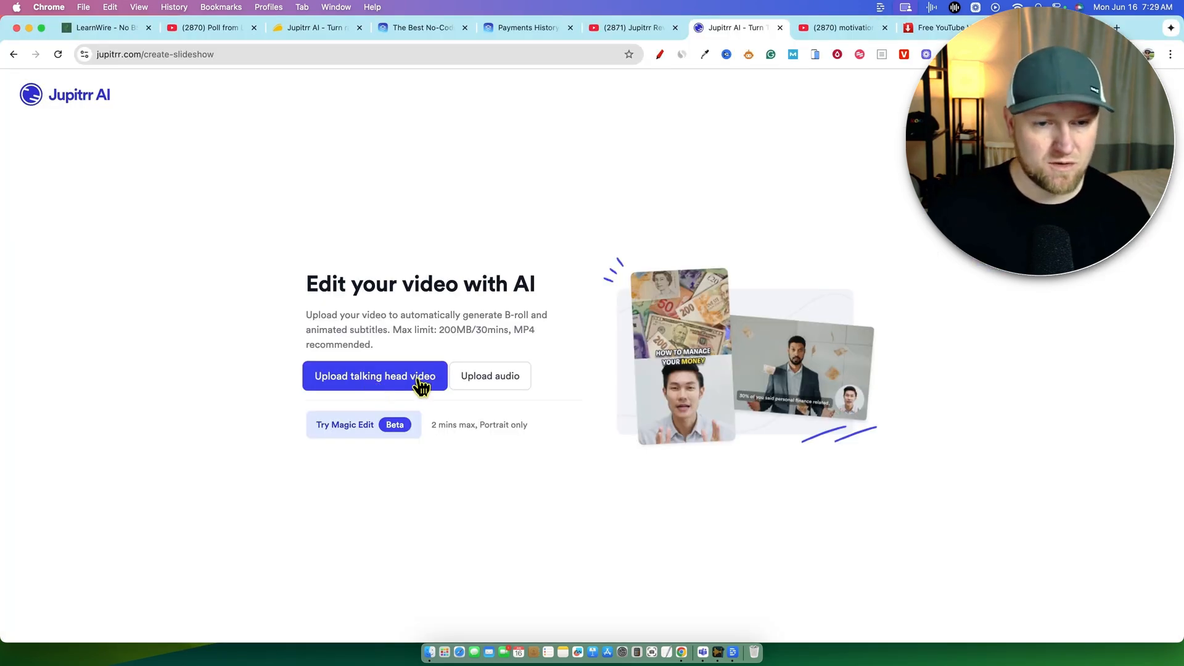
{"action": "left_click", "coordinate": [417, 380]}
{"action": "left_click", "coordinate": [228, 159]}
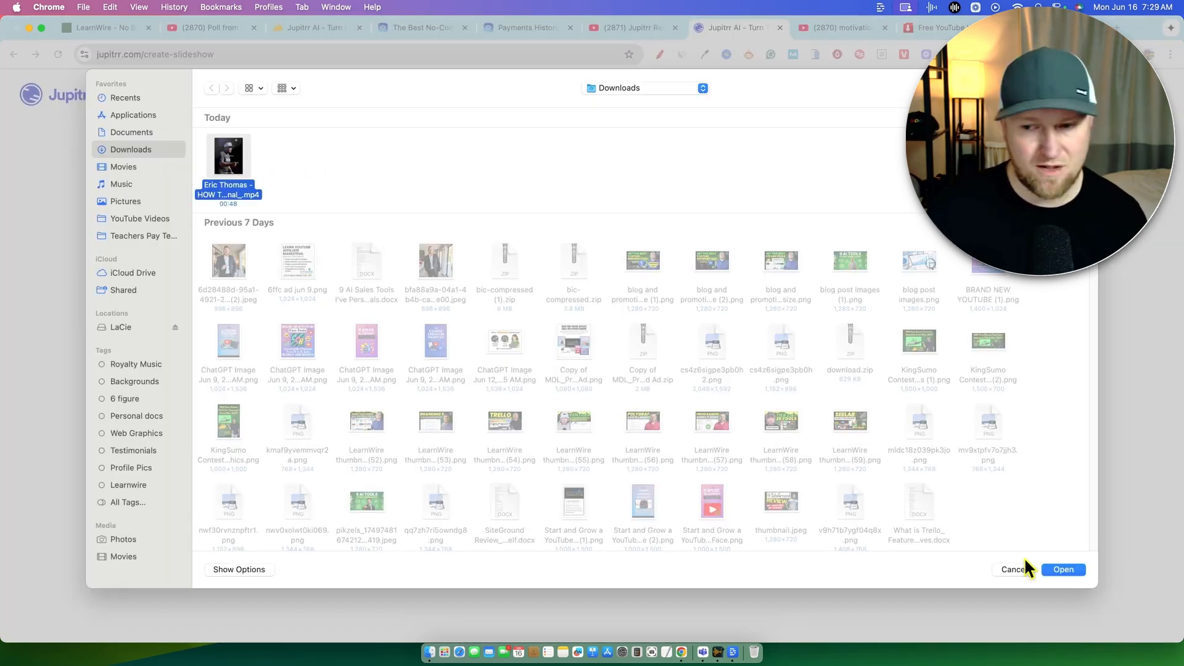
{"action": "left_click", "coordinate": [1063, 570]}
{"action": "type", "text": "talking head ai video test"}
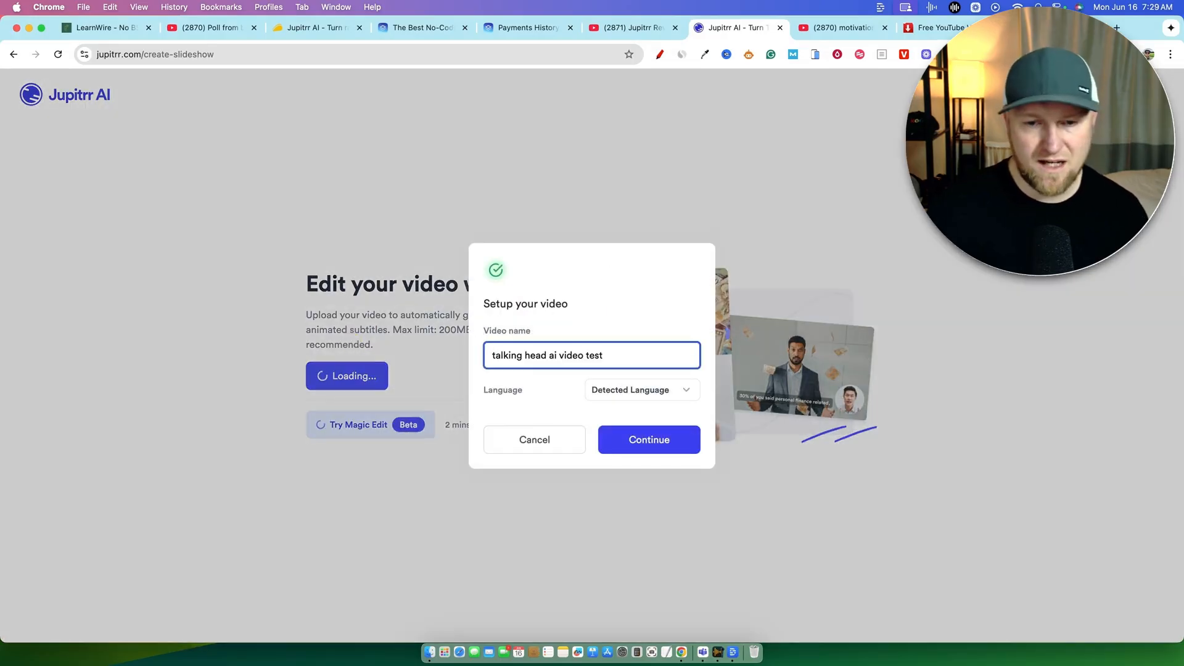
{"action": "left_click", "coordinate": [623, 435]}
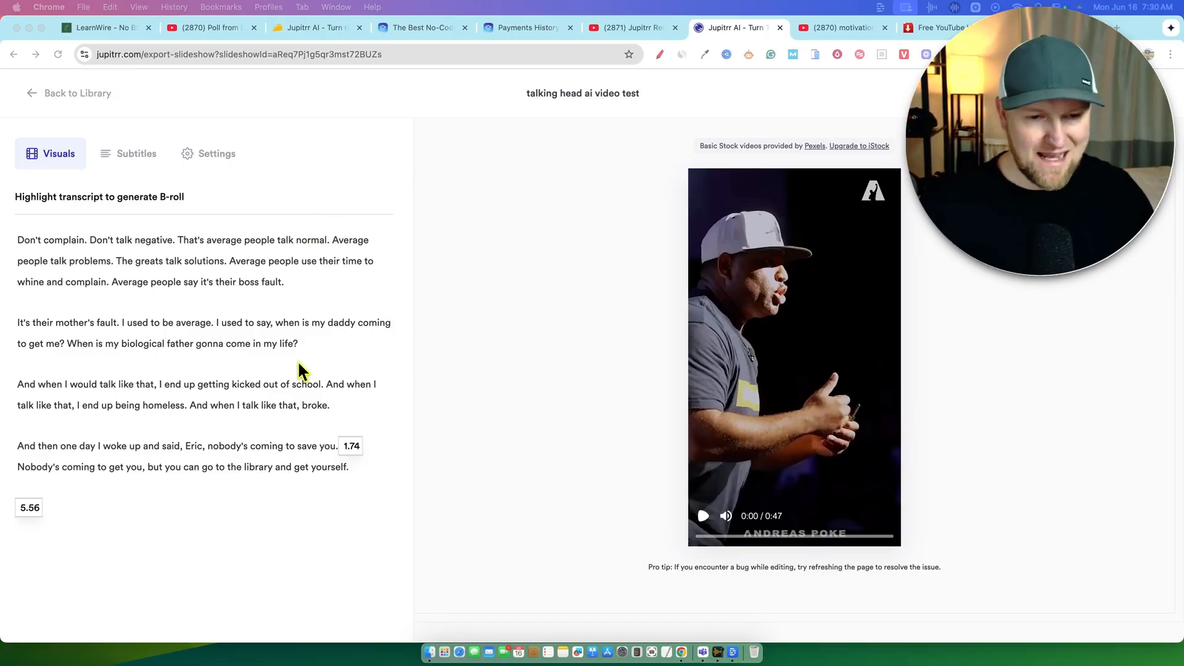
- Preview different transcript words and view the B-roll options offered for the second "Don't" in the first paragraph
{"action": "left_click", "coordinate": [116, 266]}
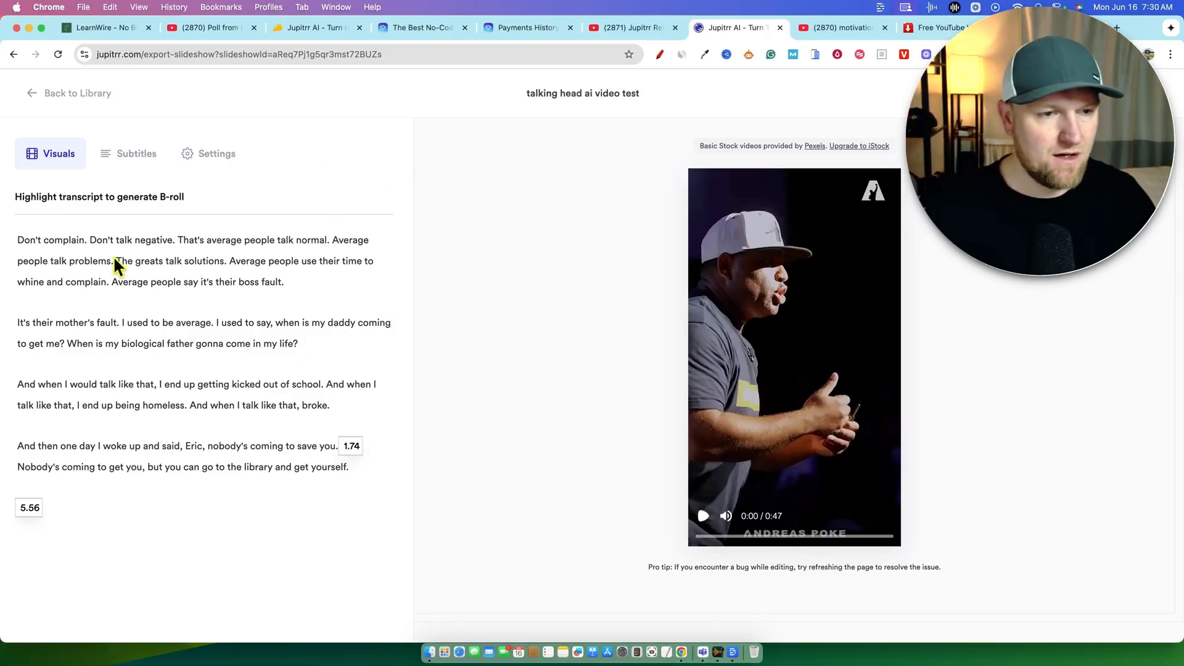
{"action": "left_click_drag", "start_coordinate": [99, 241], "coordinate": [108, 240]}
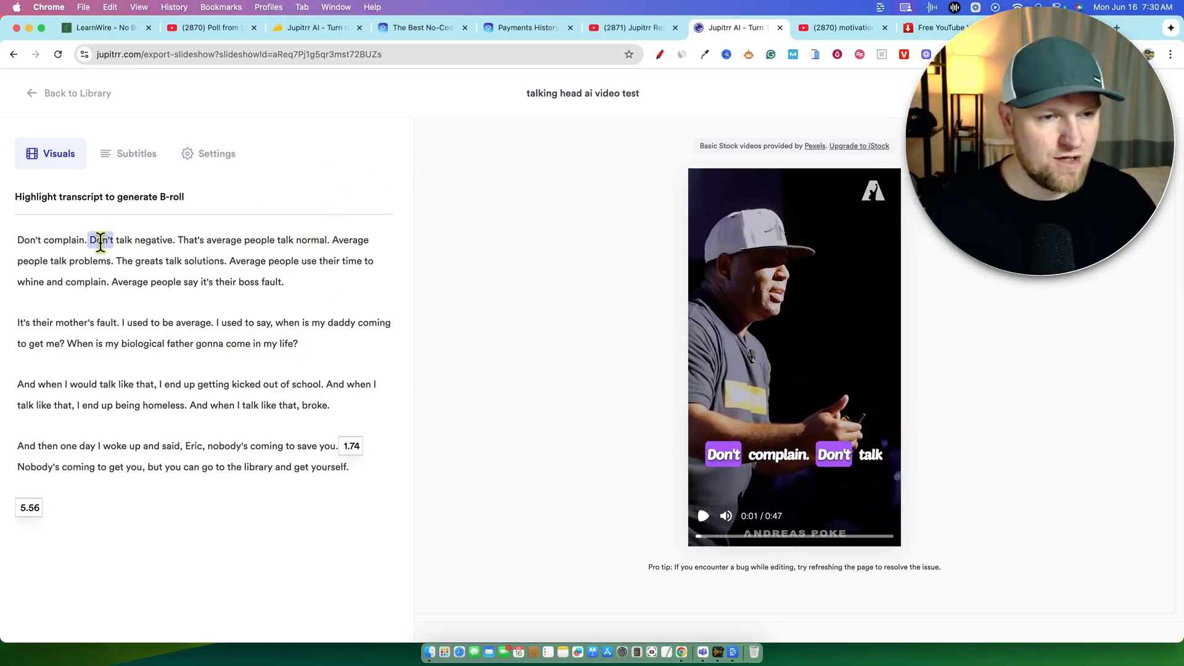
{"action": "left_click", "coordinate": [289, 283]}
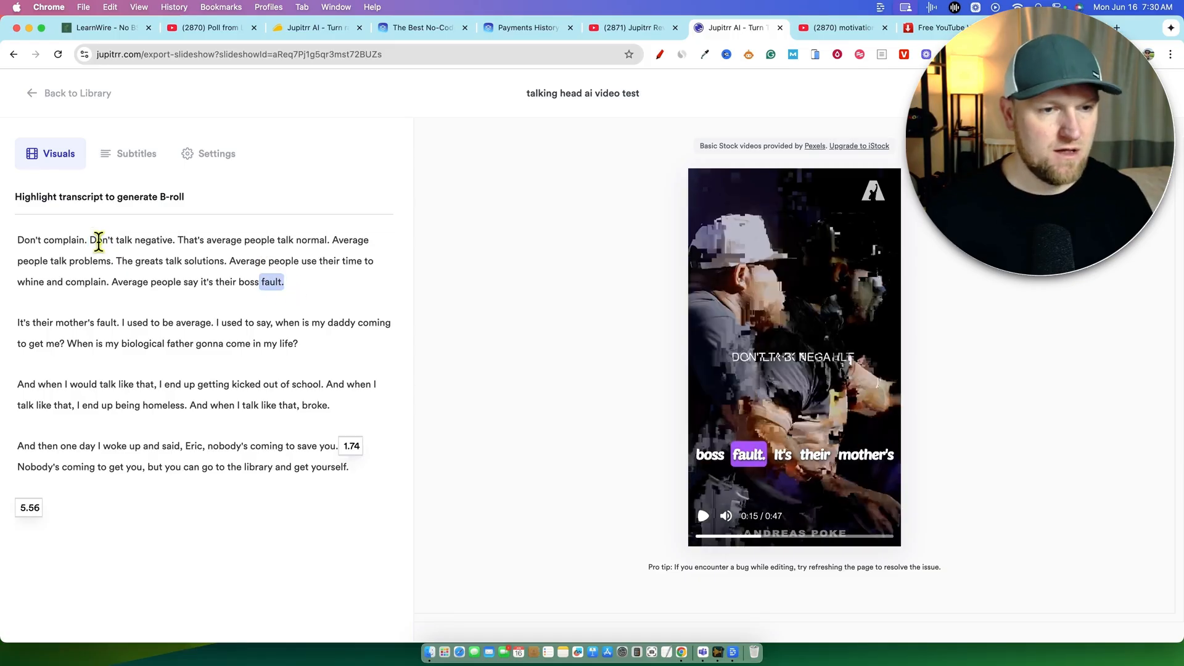
{"action": "left_click", "coordinate": [101, 241]}
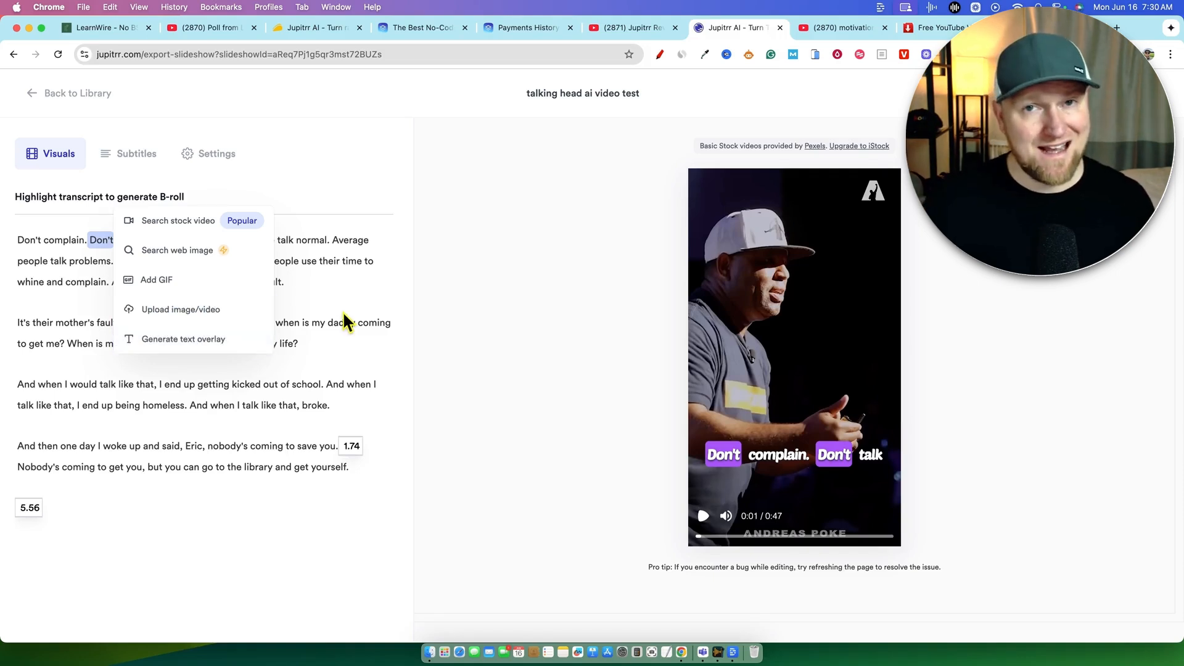
{"action": "left_click", "coordinate": [391, 212]}
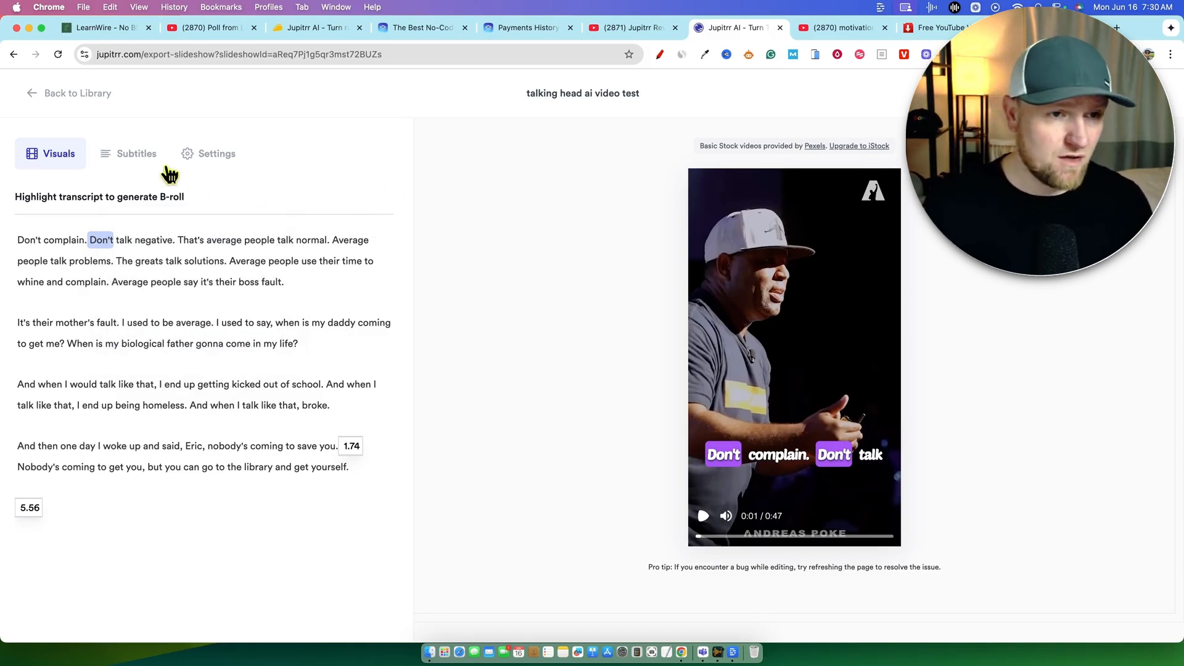
- Highlight the transcript from "Average people use their time" to "boss fault" and review the B-roll options without choosing one
{"action": "left_click", "coordinate": [240, 261]}
{"action": "left_click_drag", "start_coordinate": [228, 259], "coordinate": [316, 283]}
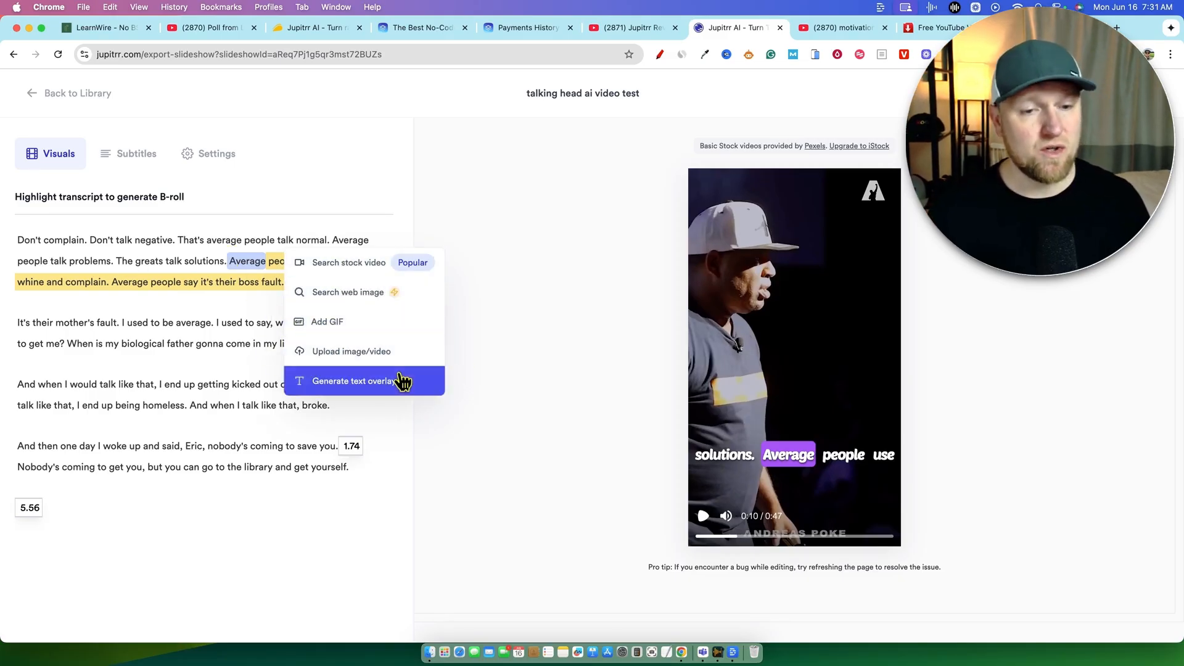
{"action": "left_click", "coordinate": [461, 368]}
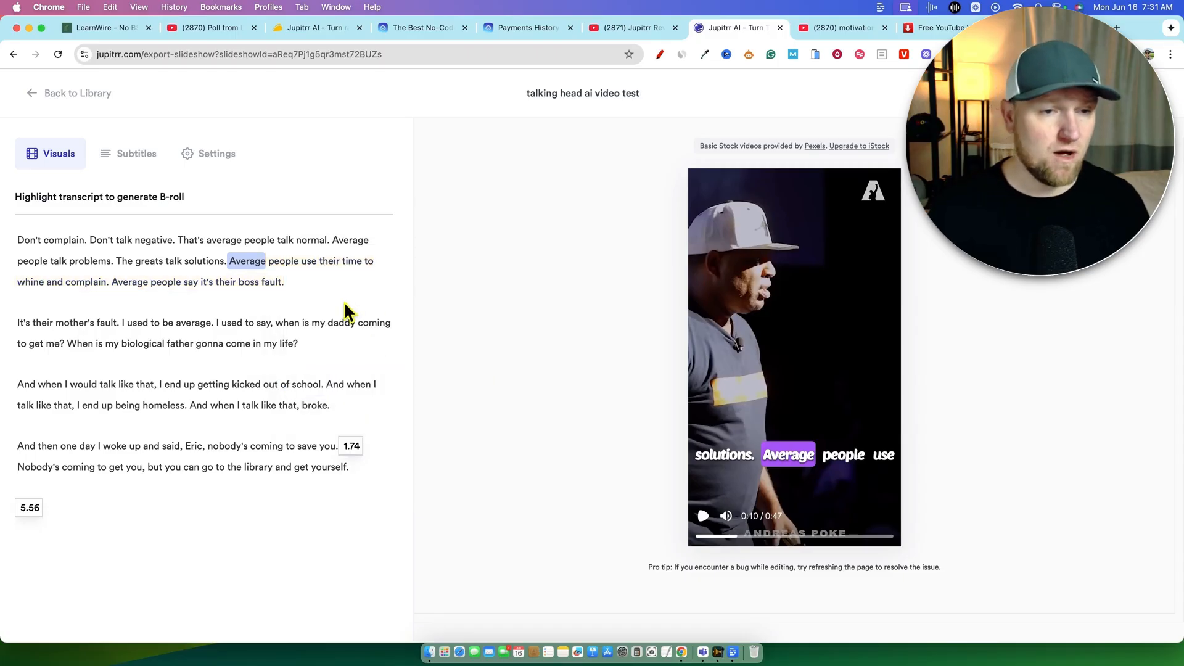
- Review the talking head video's subtitle settings, including the available styles, the animations and the editable subtitles content
{"action": "left_click", "coordinate": [128, 154]}
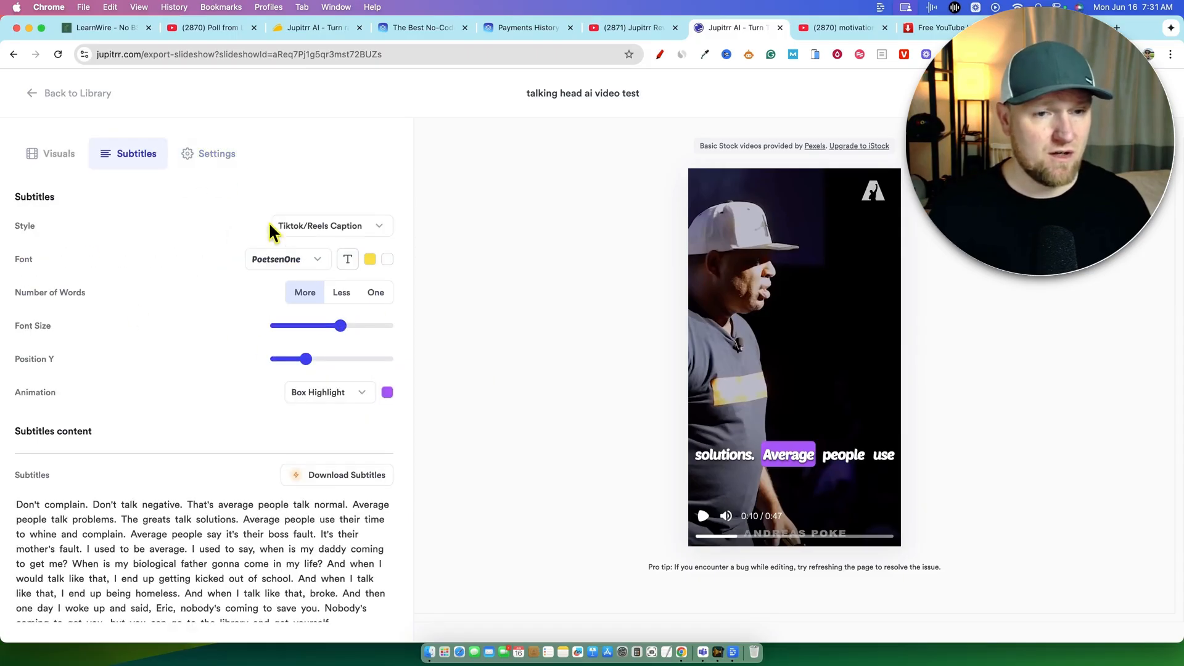
{"action": "left_click", "coordinate": [370, 228]}
{"action": "left_click", "coordinate": [376, 229]}
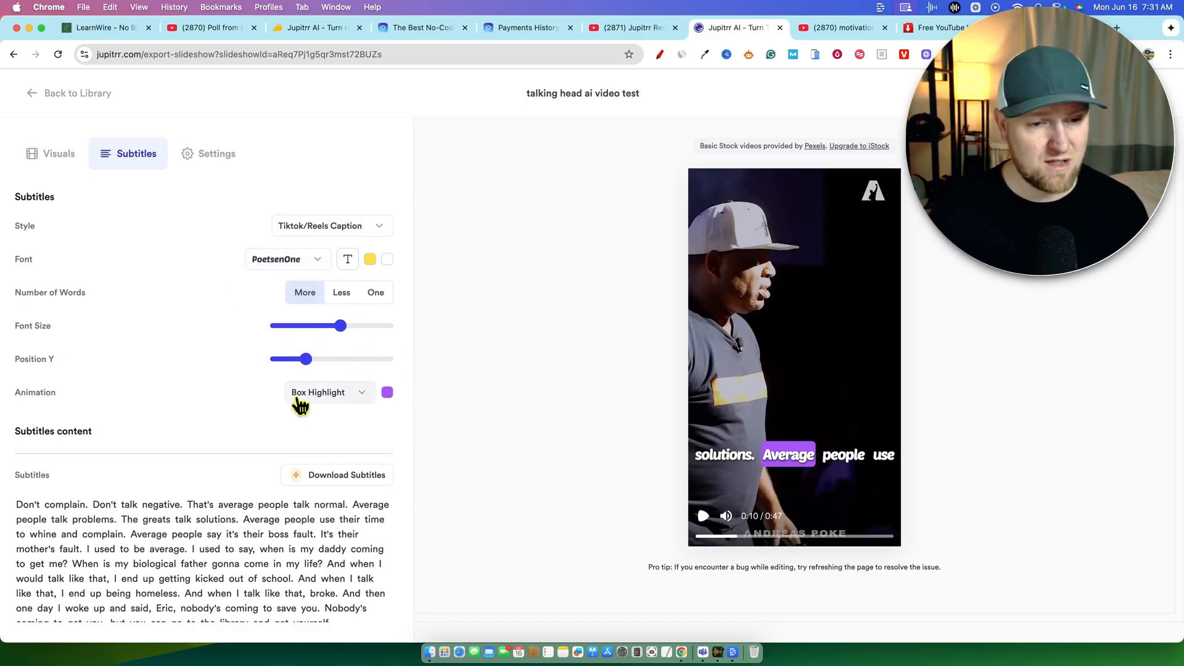
{"action": "left_click", "coordinate": [361, 398]}
{"action": "left_click", "coordinate": [421, 408]}
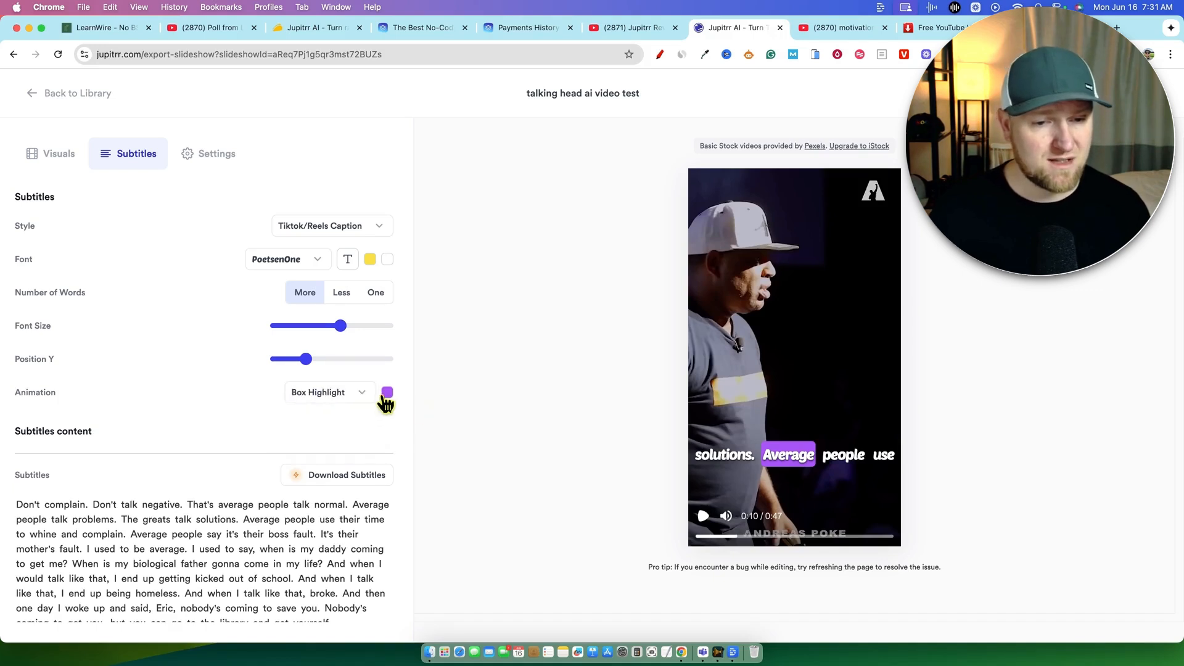
{"action": "scroll", "coordinate": [294, 456], "scroll_direction": "down", "scroll_amount": 1}
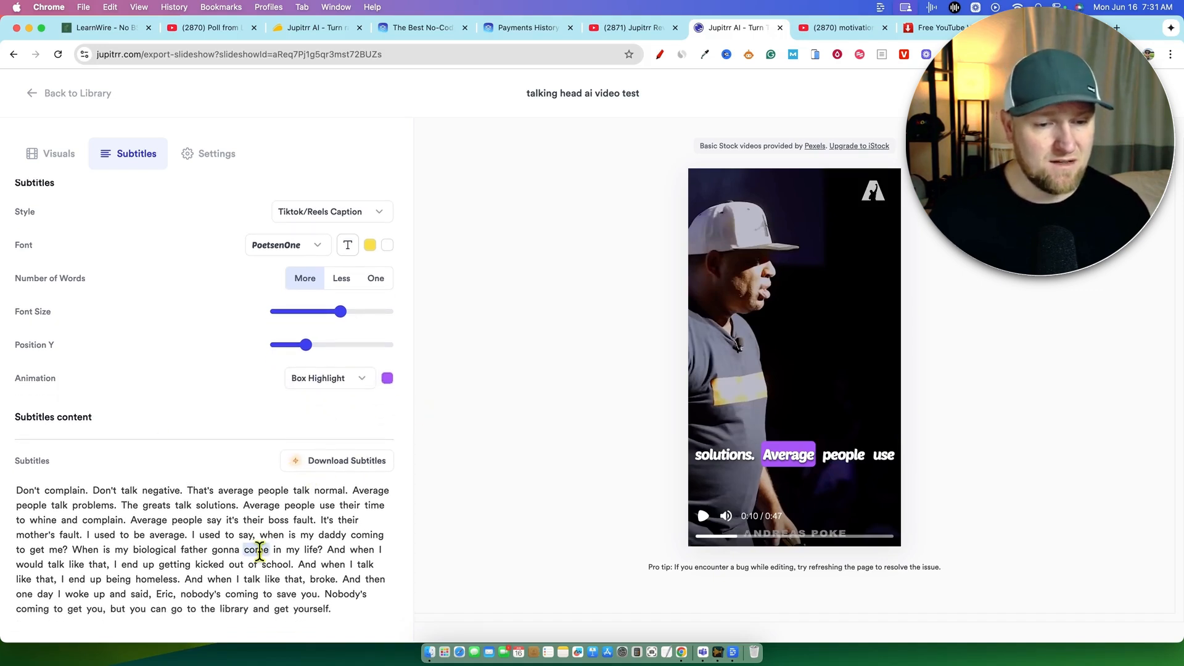
- Review the dimension choices and the brand logo watermark option in the talking head video's settings
{"action": "left_click", "coordinate": [222, 162]}
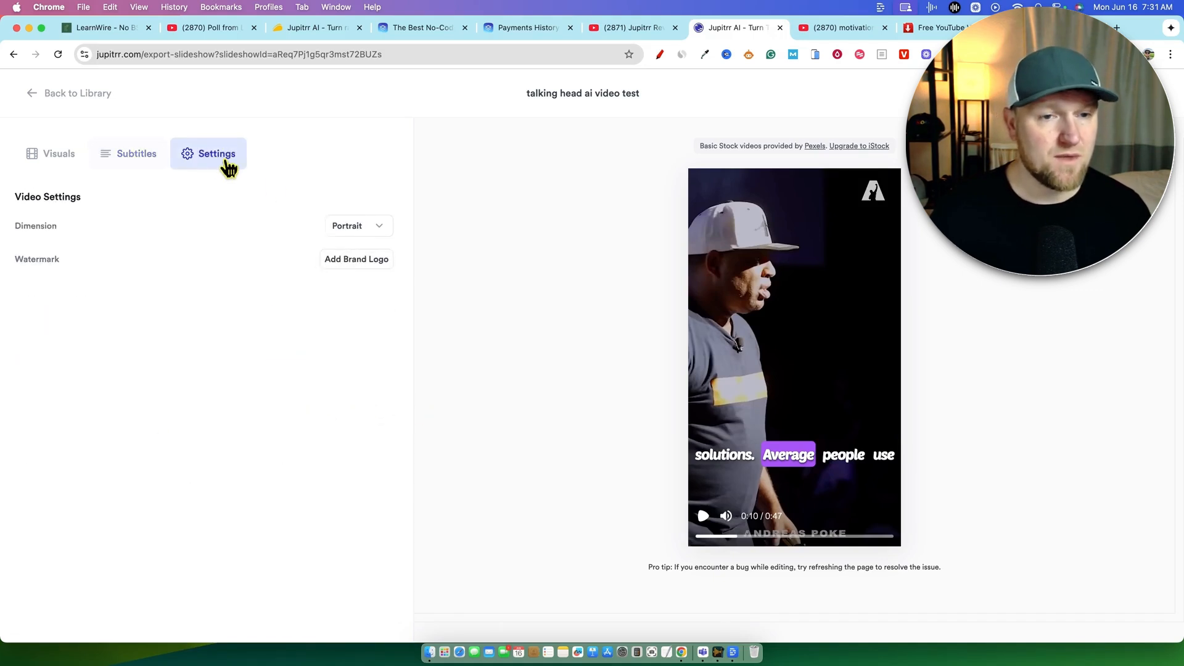
{"action": "left_click", "coordinate": [376, 232]}
{"action": "left_click", "coordinate": [395, 244]}
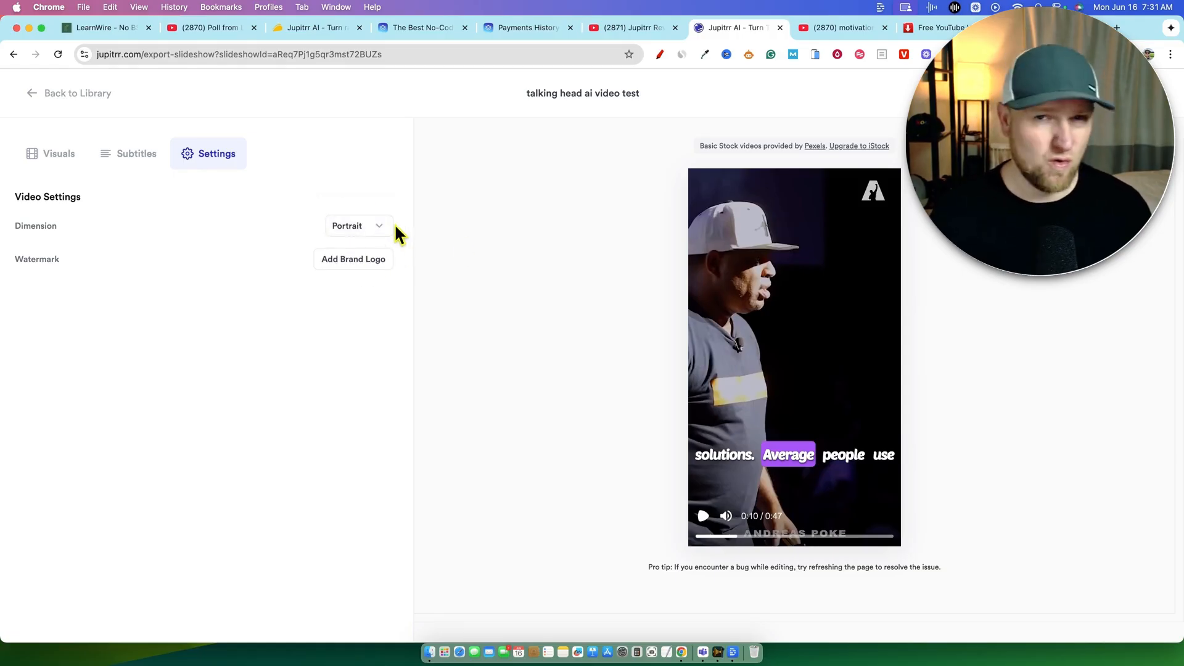
{"action": "left_click", "coordinate": [378, 258]}
{"action": "left_click", "coordinate": [438, 233]}
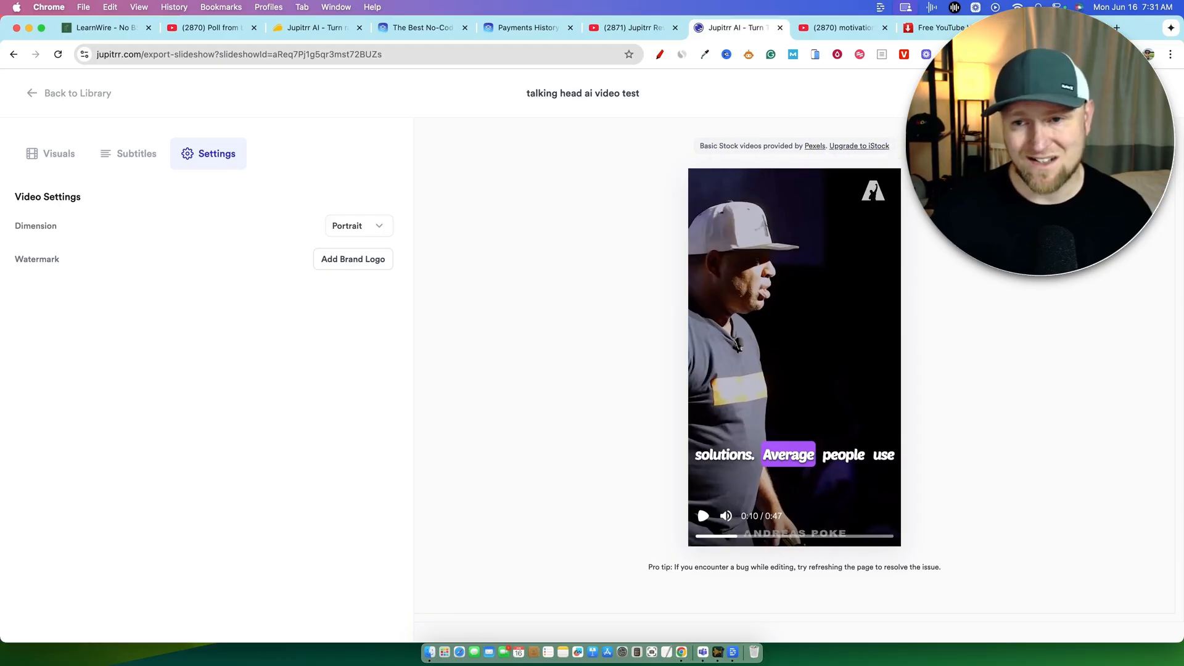
- Switch to the "Jupitrr Review: AI Video Editor with One Click B-Roll" video on YouTube and skim to its B-roll editing part
{"action": "left_click", "coordinate": [644, 30]}
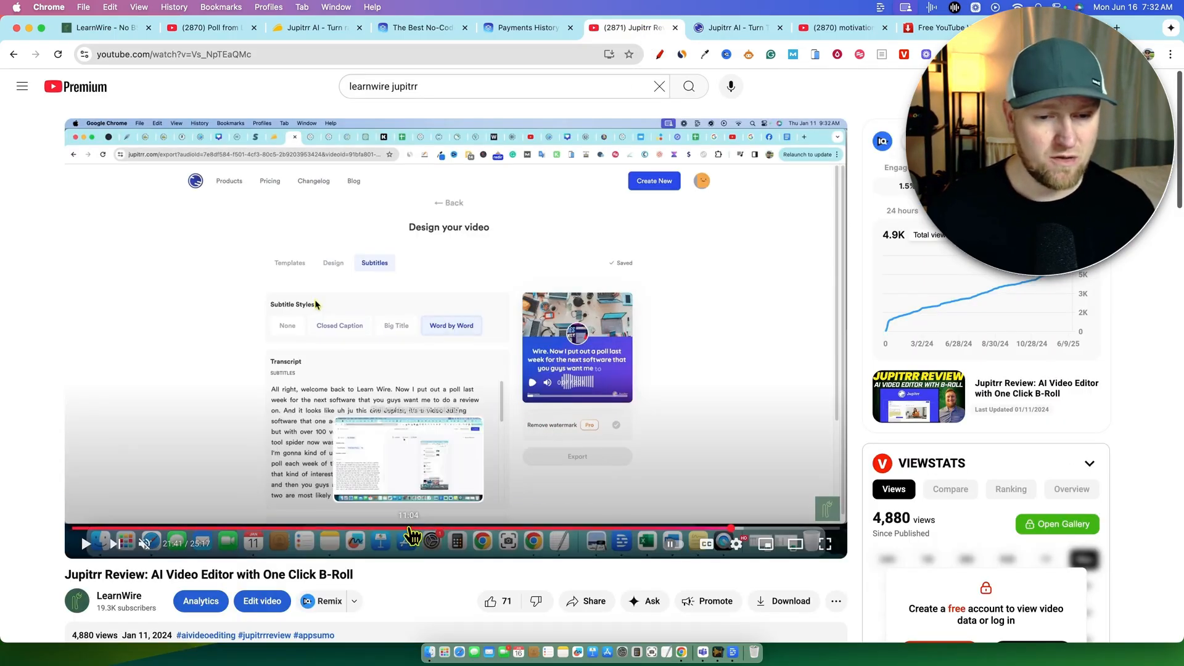
{"action": "left_click_drag", "start_coordinate": [412, 535], "coordinate": [592, 535]}
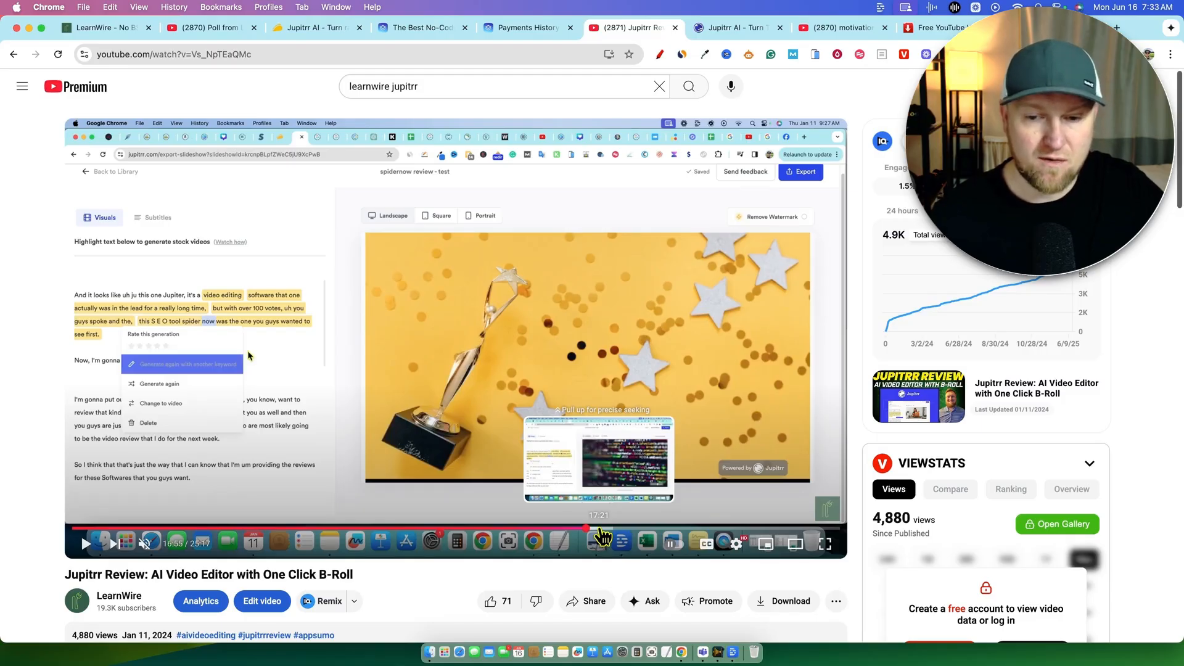
- Skim the rest of the earlier Jupitrr review video, from the B-roll editing part through to its audiogram template design part
{"action": "left_click", "coordinate": [599, 529]}
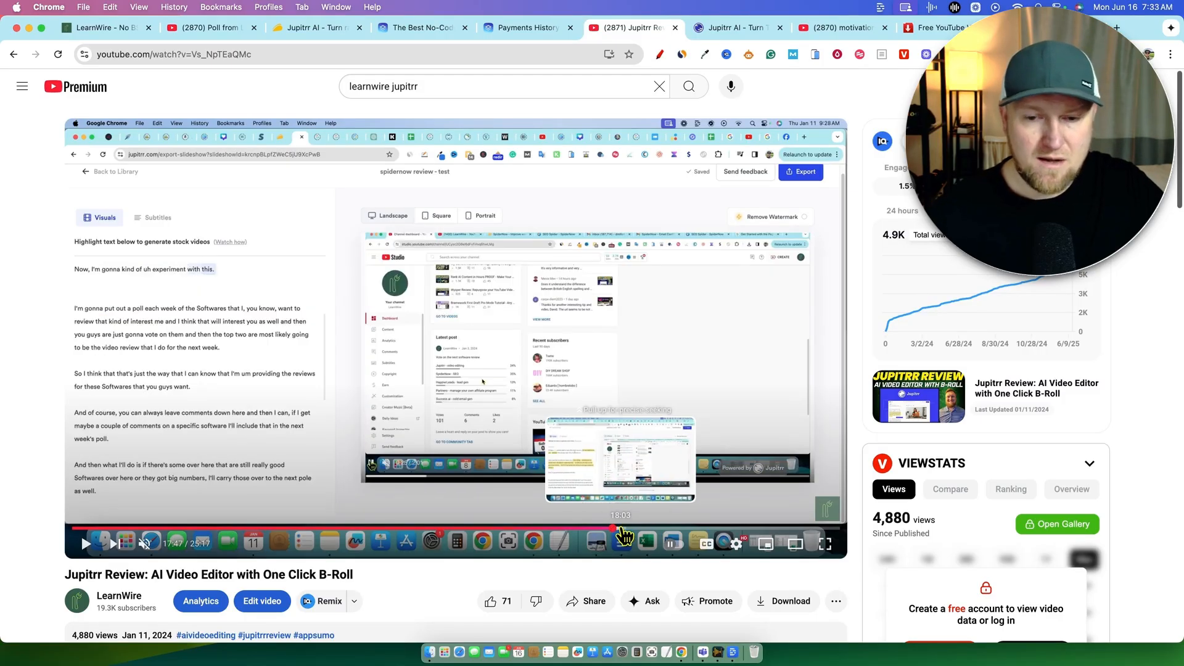
{"action": "left_click", "coordinate": [626, 529]}
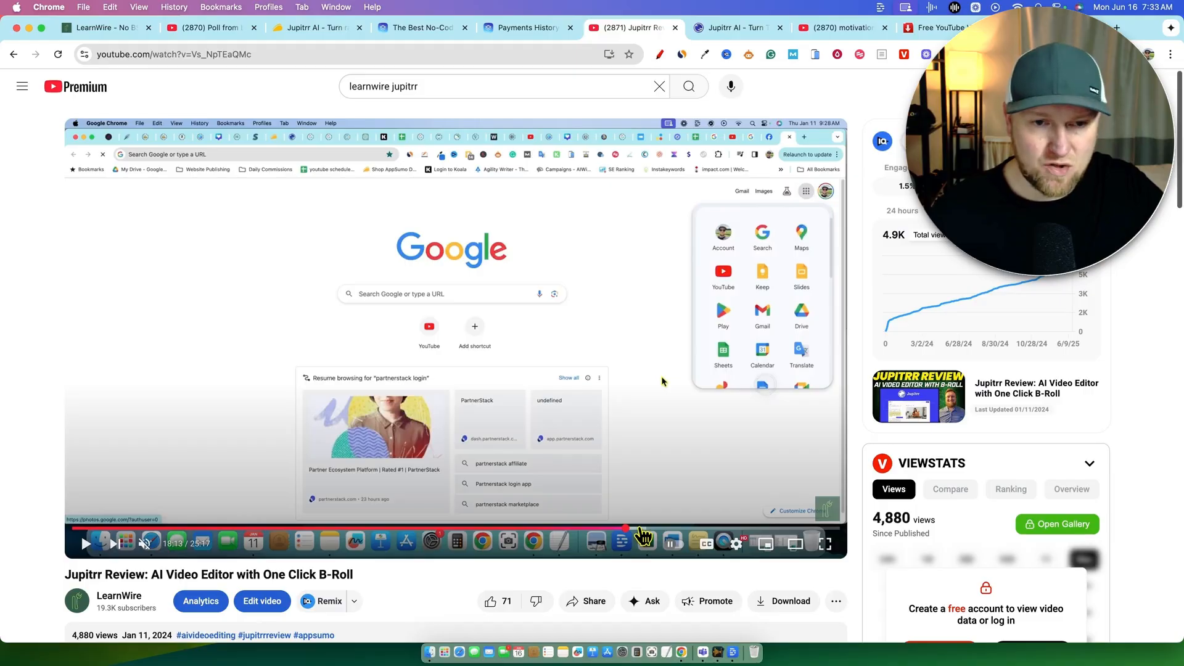
{"action": "left_click", "coordinate": [639, 529]}
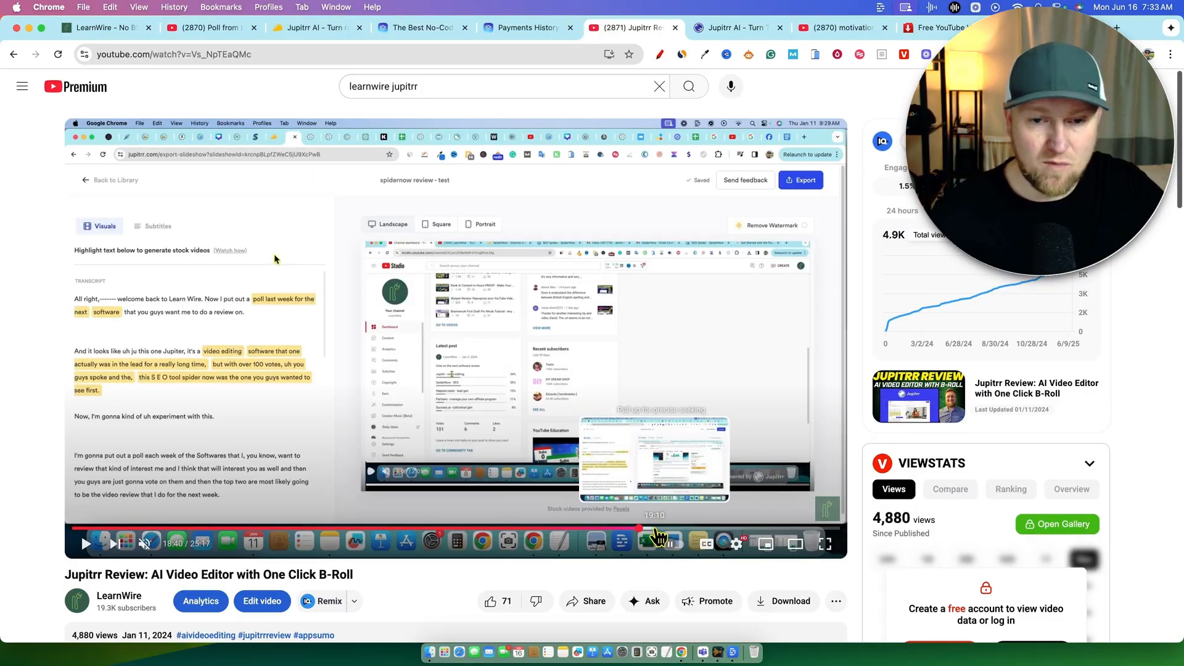
{"action": "left_click", "coordinate": [667, 529]}
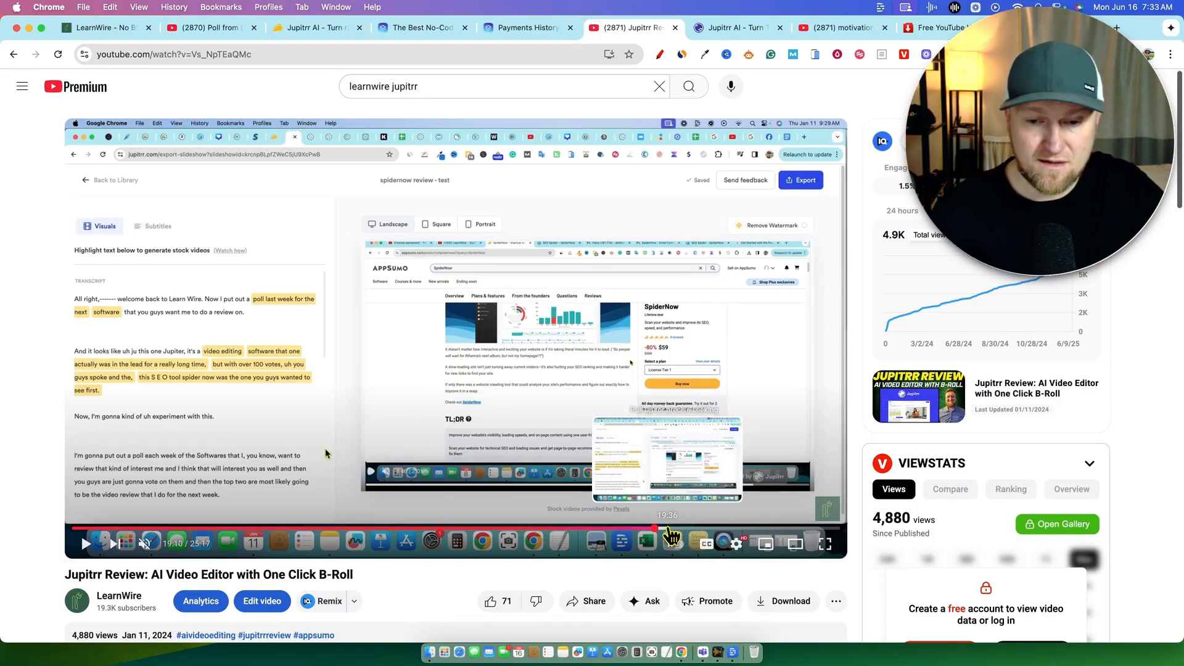
{"action": "left_click", "coordinate": [683, 529]}
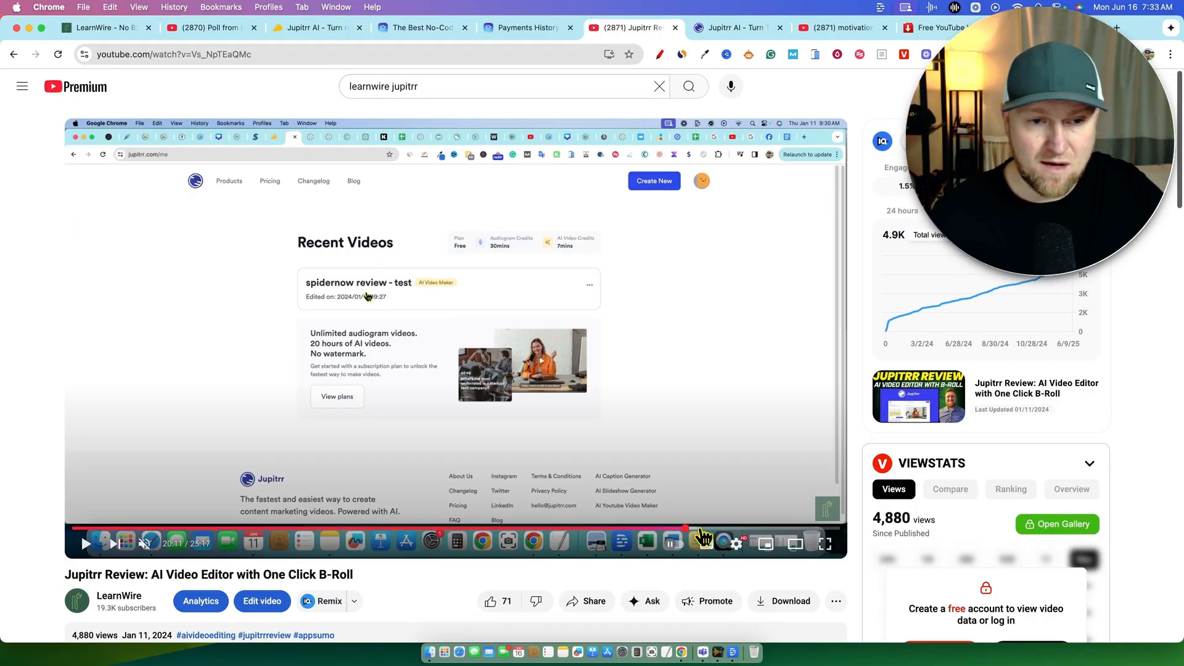
{"action": "left_click", "coordinate": [710, 530]}
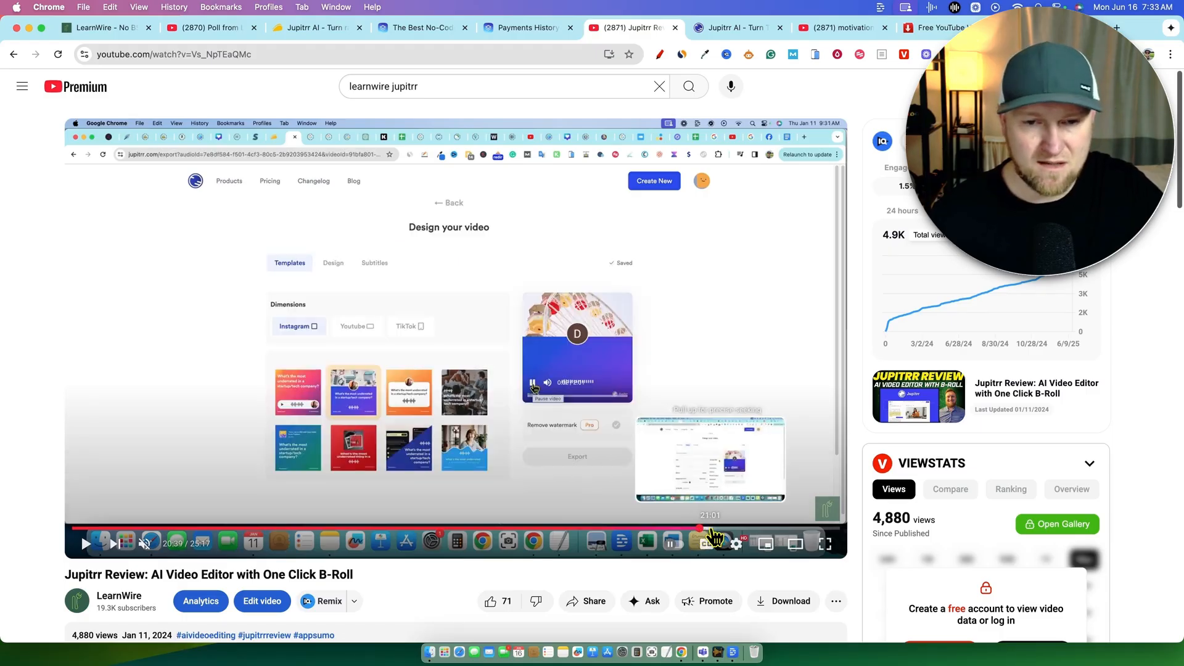
{"action": "left_click", "coordinate": [753, 529]}
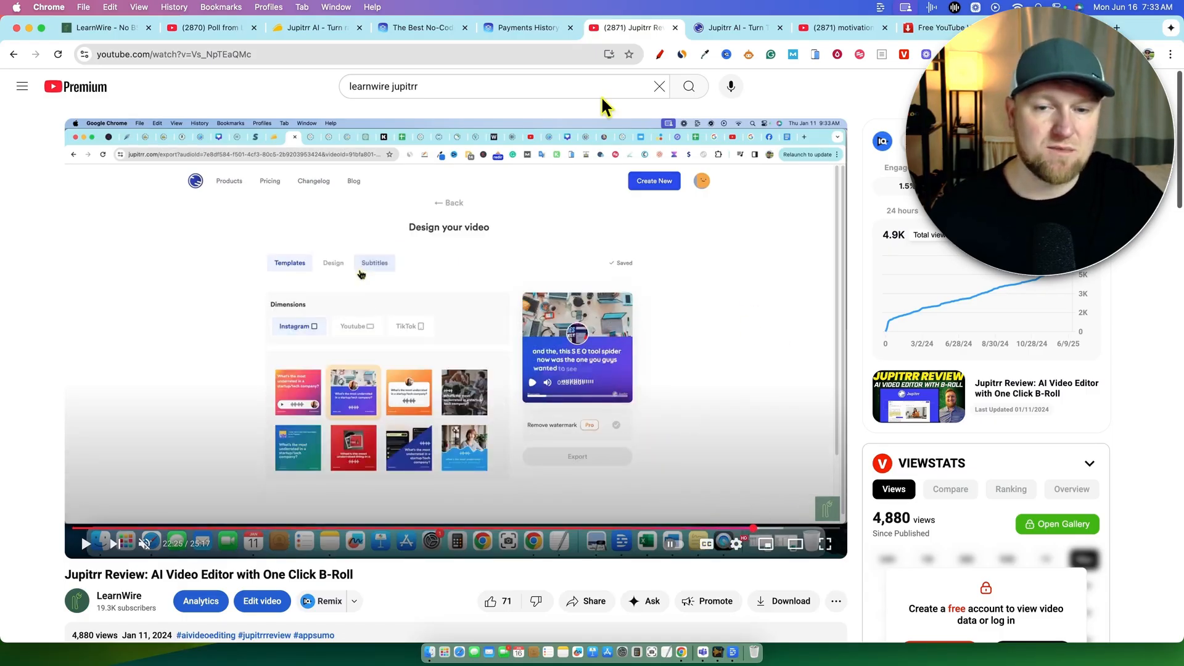
- Switch back to Jupitrr AI and return from the talking head video's editor to the library of recent videos
{"action": "left_click", "coordinate": [737, 27]}
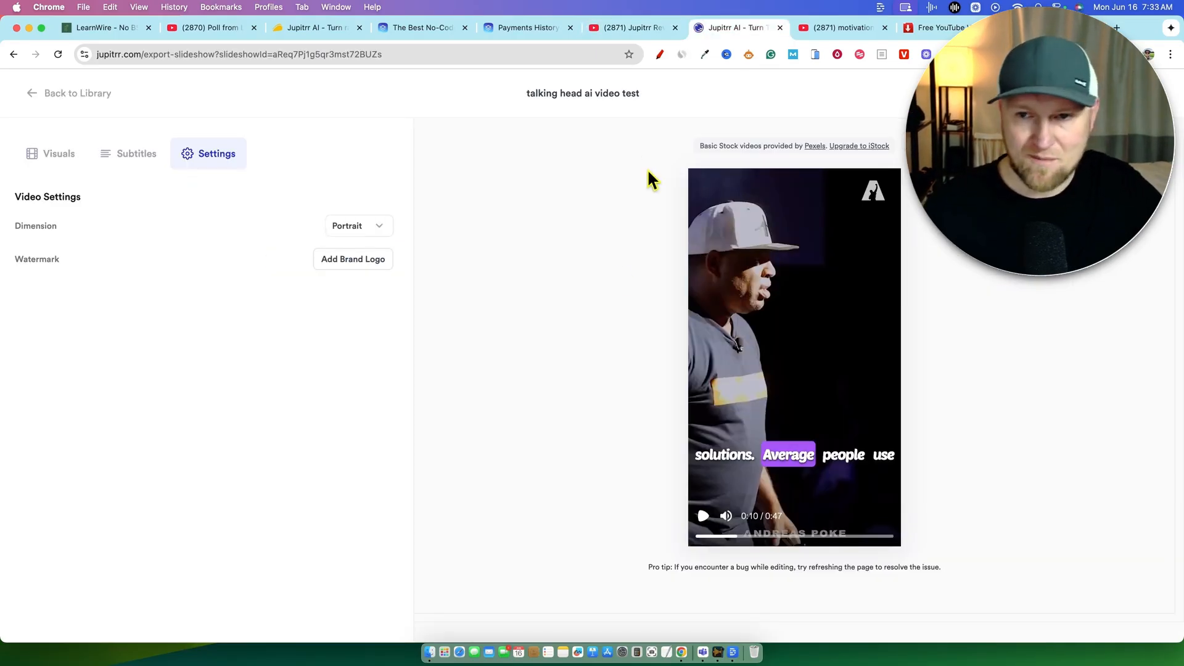
{"action": "key", "text": "super+bracketleft"}
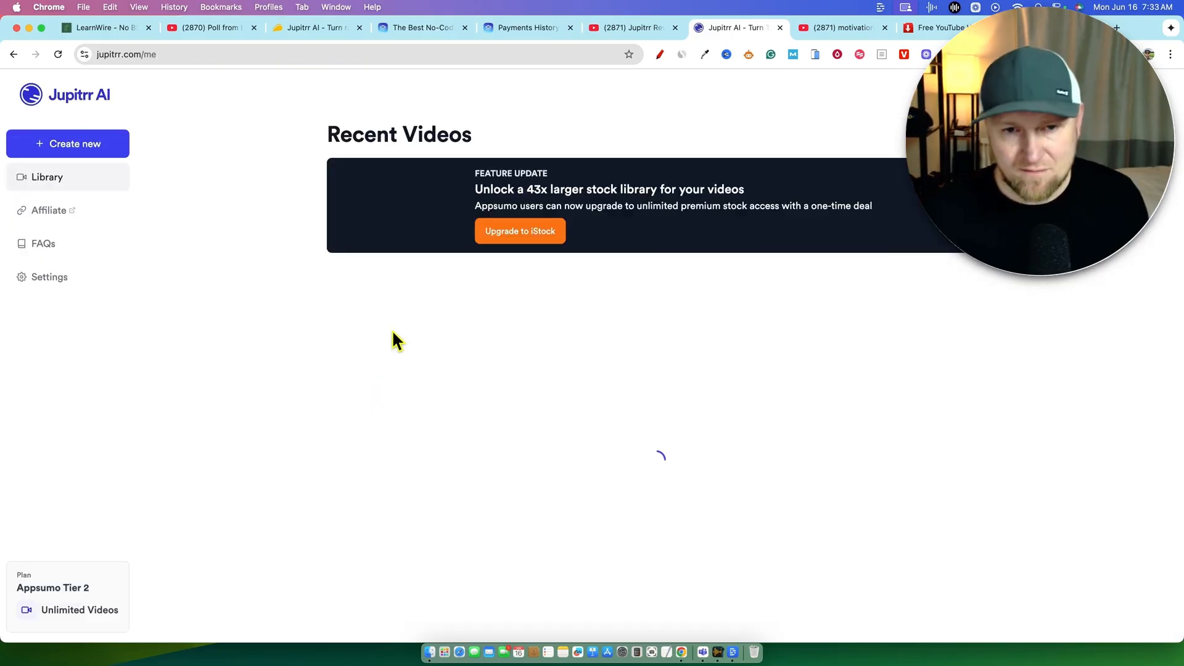